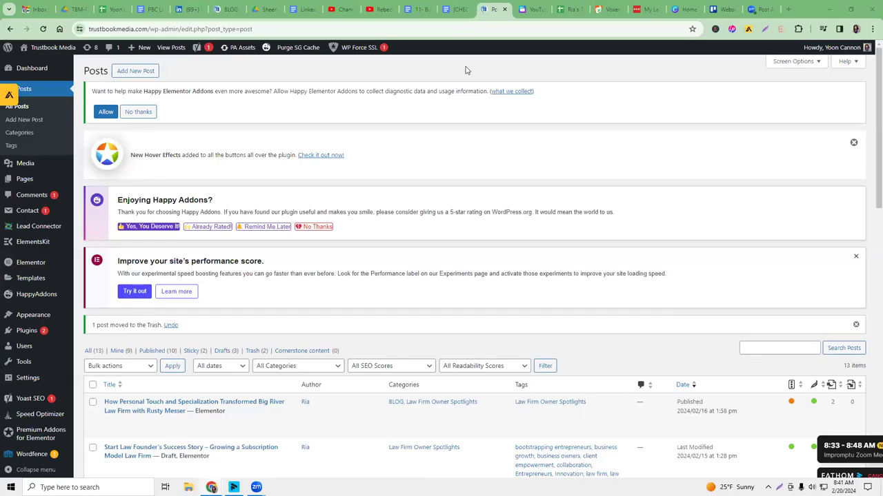
Check Step 5 of the blog workflow checklist, then open the '11- Building a Successful Law Firm' draft
left_click(455, 11)
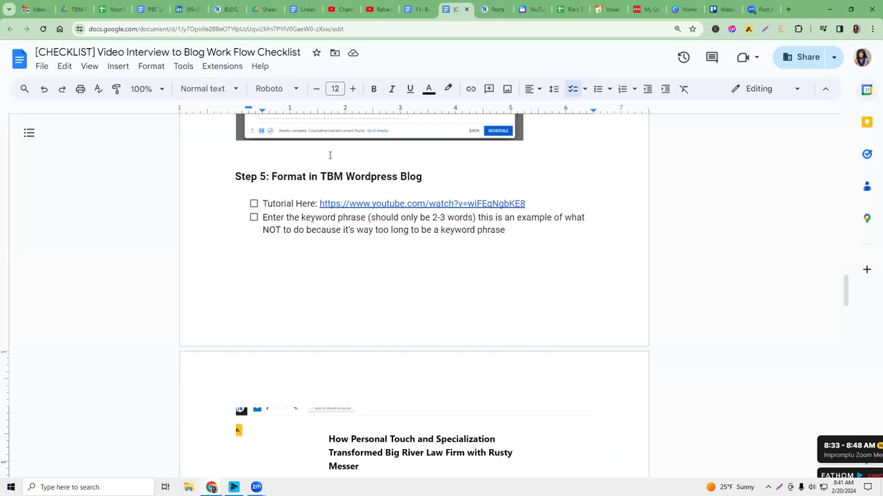
left_click(274, 184)
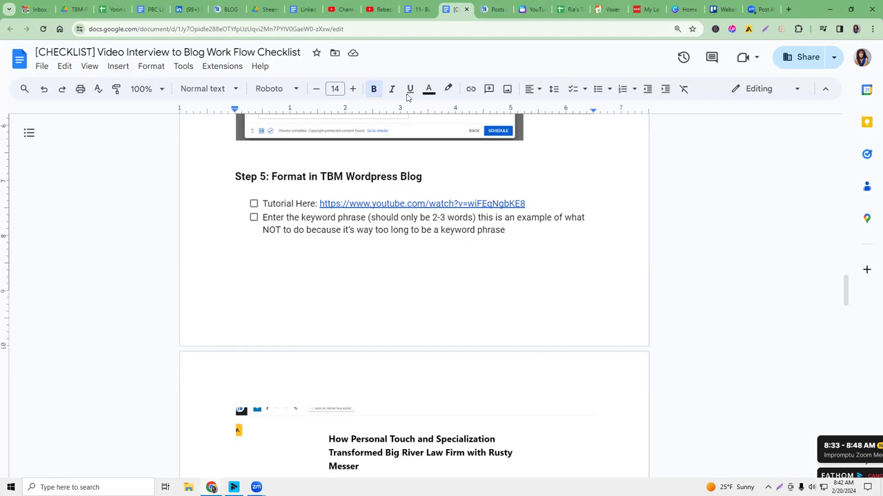
left_click(420, 10)
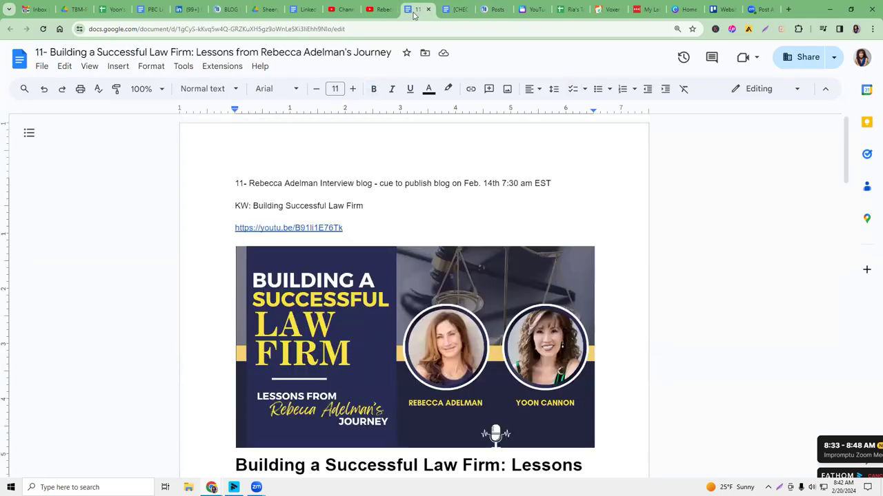
Look over the YouTube interview and its Canva thumbnail, then return to the WordPress Posts list
left_click(376, 12)
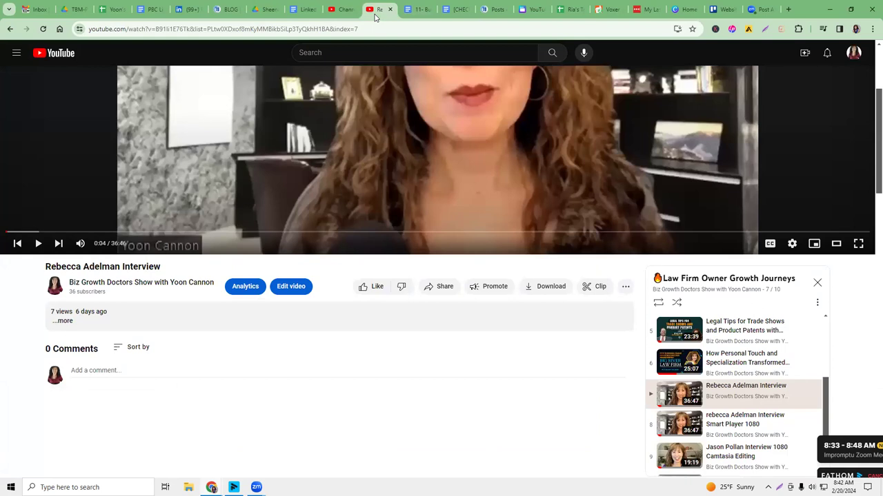
left_click(346, 12)
left_click(377, 10)
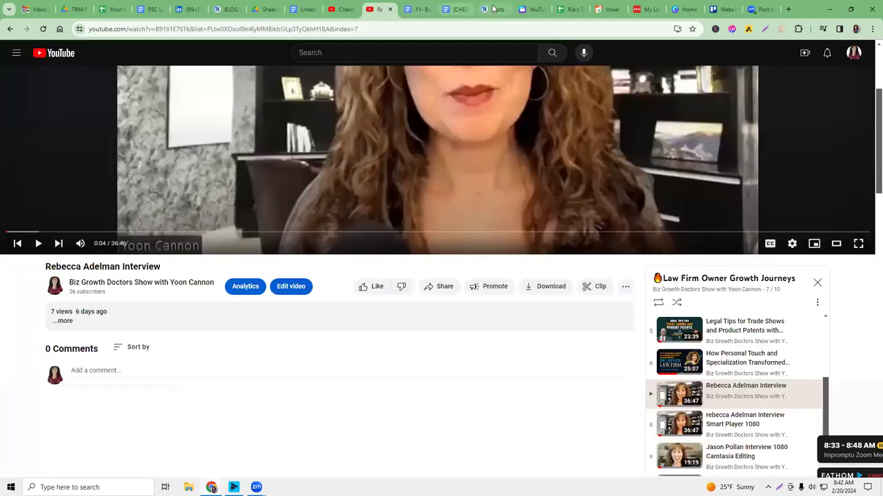
left_click(531, 10)
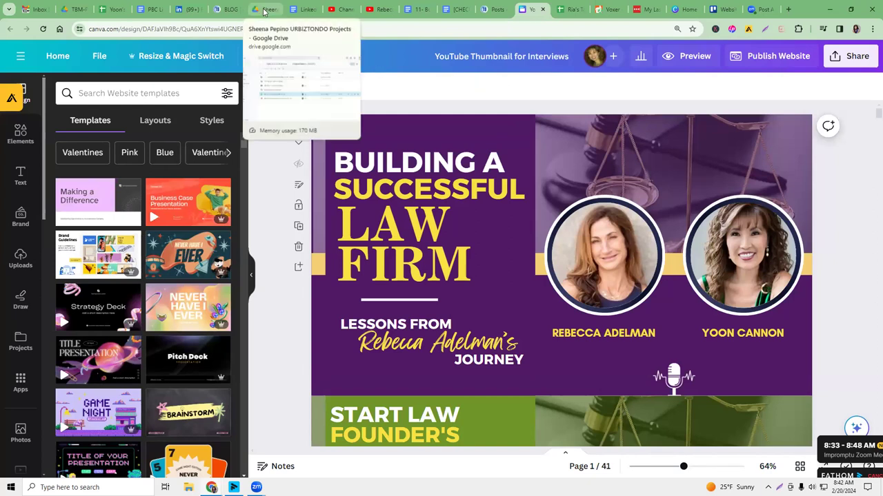
left_click(450, 11)
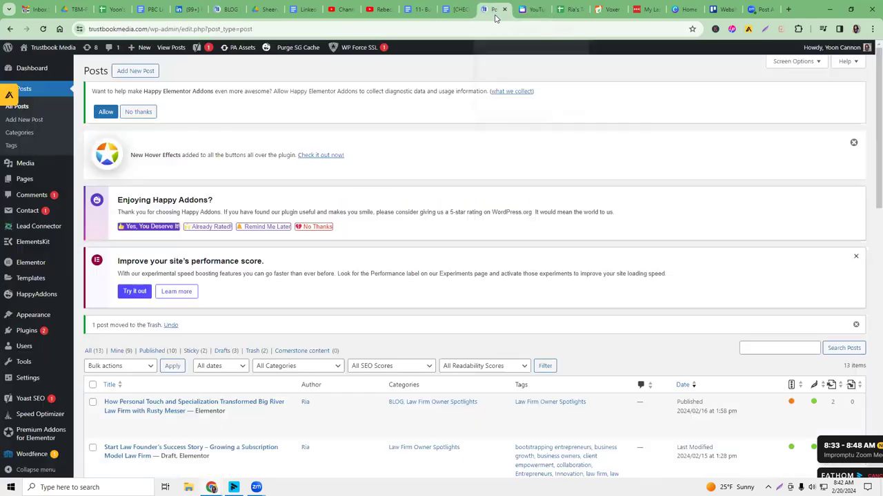
left_click(494, 10)
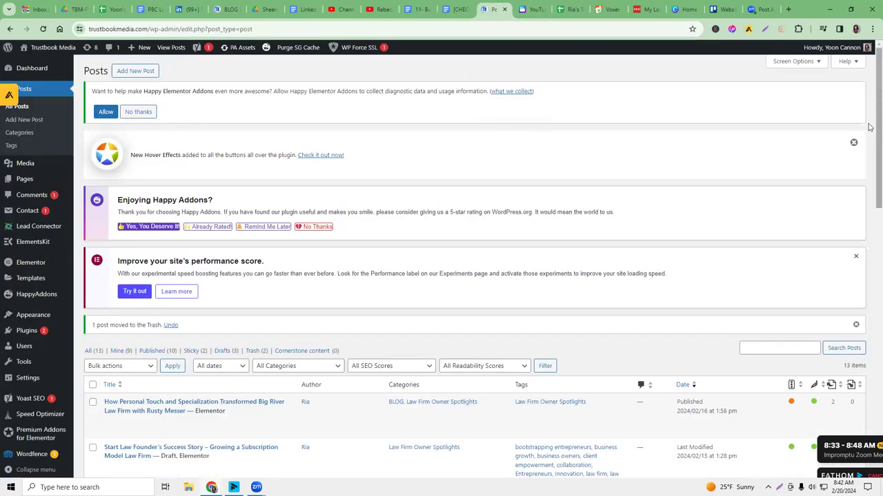
left_click_drag(871, 127, 870, 173)
Clone the Big River Law Firm post and open the new draft copy in the block editor
scroll(869, 172, "down", 1)
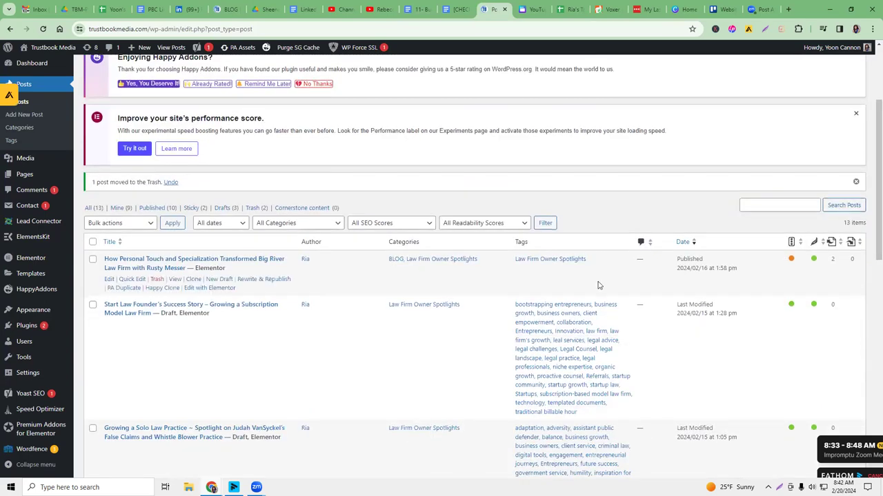
left_click(193, 280)
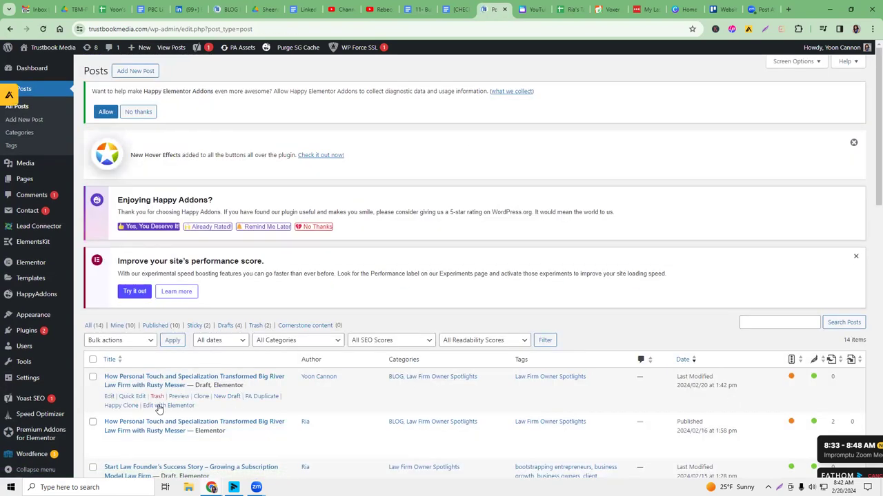
left_click(110, 398)
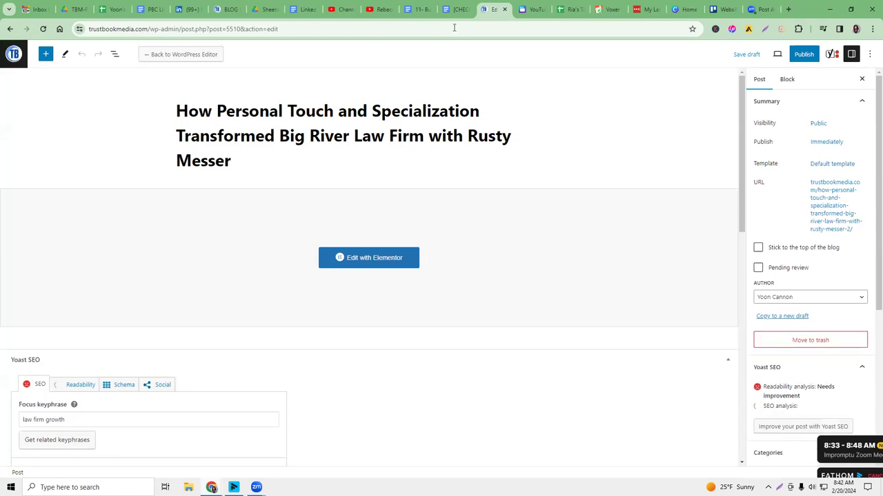
left_click(418, 11)
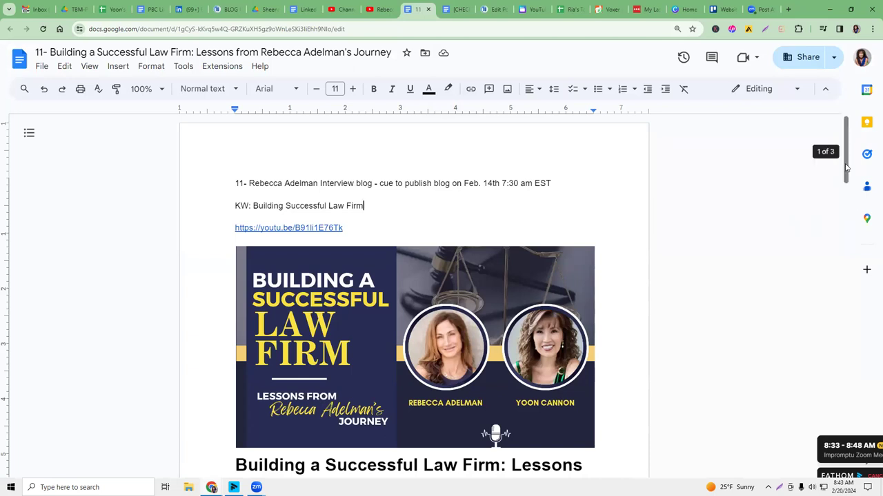
scroll(846, 167, "down", 1)
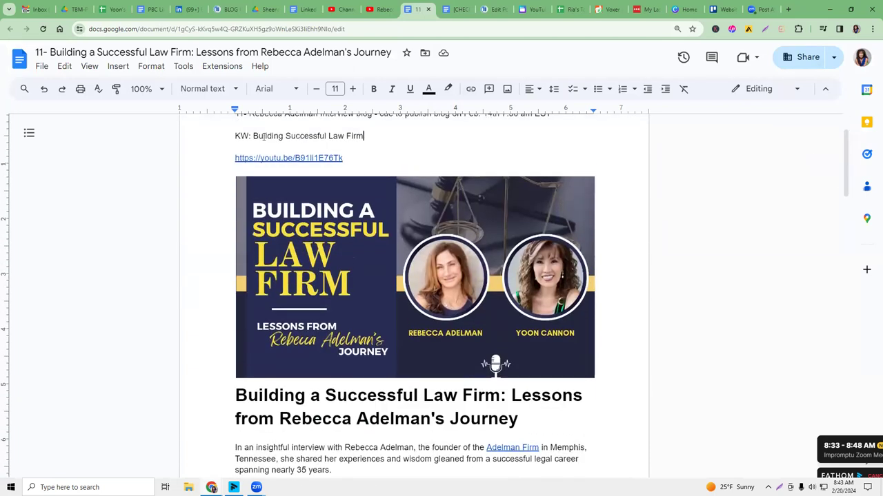
left_click_drag(264, 135, 366, 136)
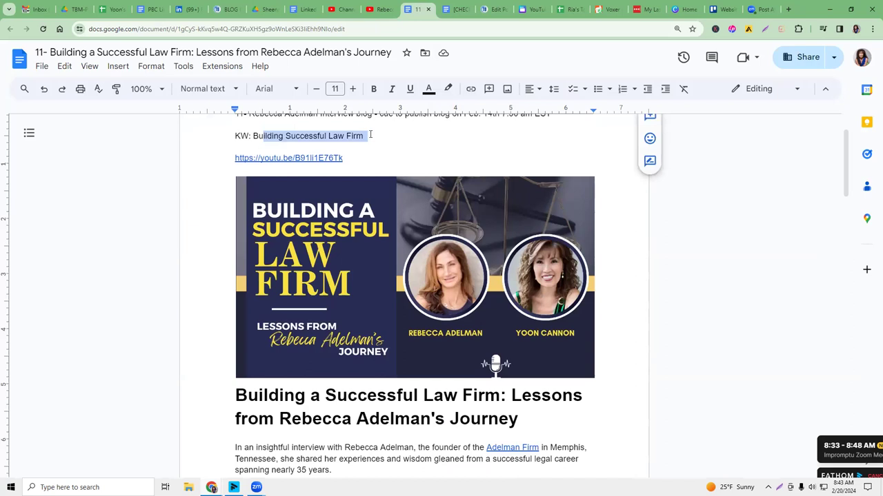
scroll(850, 148, "down", 2)
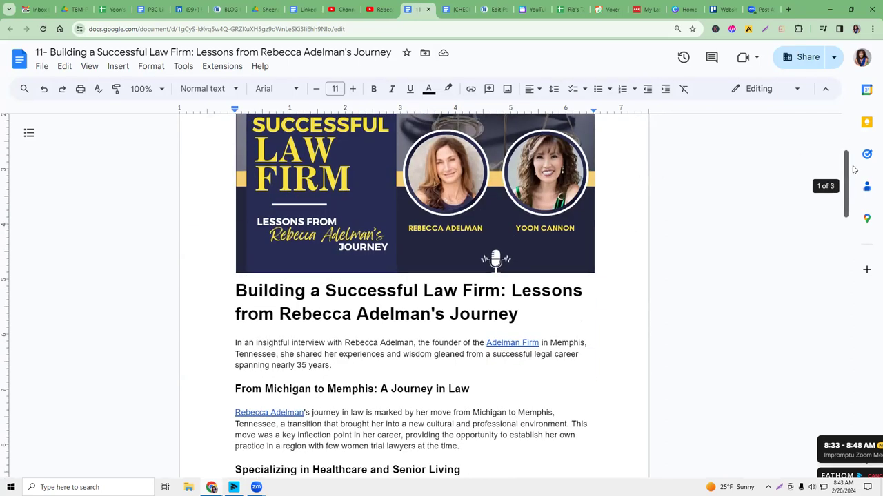
left_click_drag(516, 313, 225, 296)
key("ctrl+c")
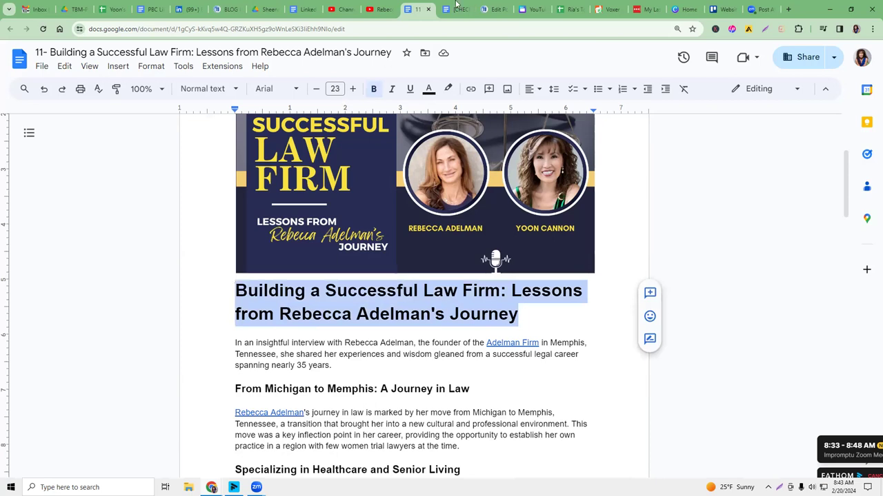
left_click(493, 9)
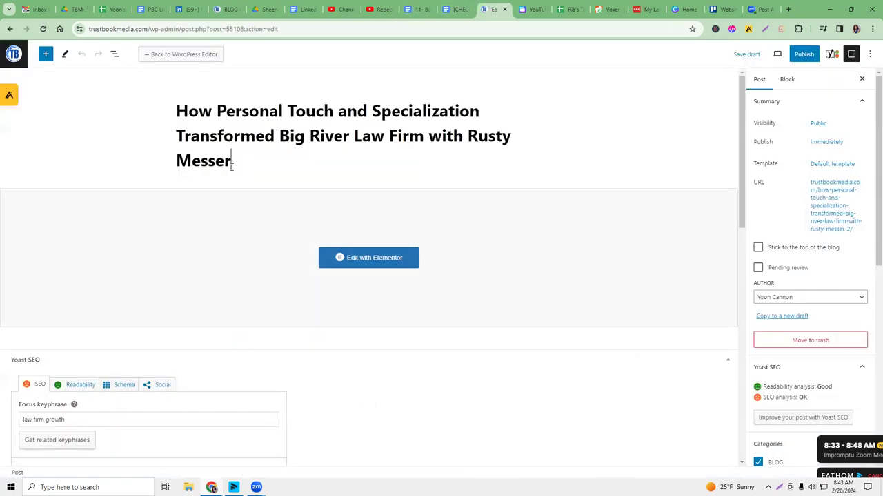
Replace the post title with the pasted 'Building a Successful Law Firm' headline
left_click(232, 162)
key("BackSpace")
key("BackSpace")
key("BackSpace")
key("BackSpace")
key("BackSpace")
key("BackSpace")
key("BackSpace")
key("BackSpace")
key("BackSpace")
key("BackSpace")
key("BackSpace")
key("BackSpace")
key("BackSpace")
key("BackSpace")
key("BackSpace")
key("BackSpace")
key("BackSpace")
key("BackSpace")
key("BackSpace")
key("BackSpace")
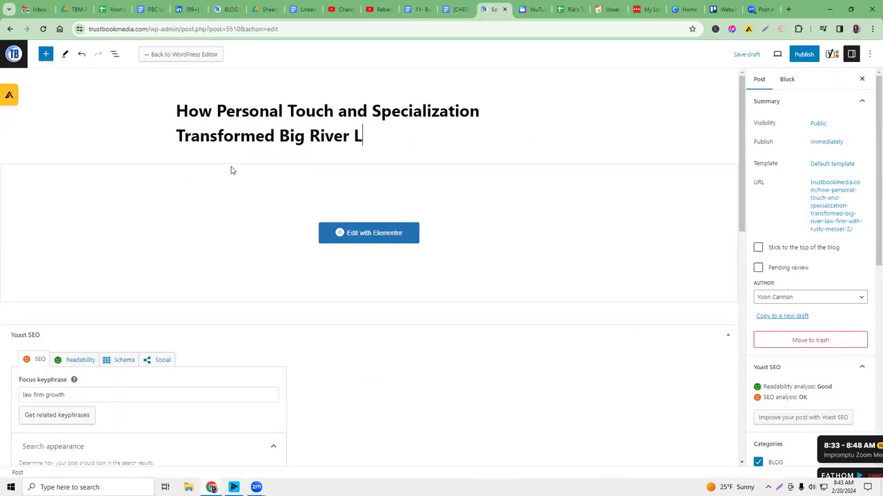
key("BackSpace")
key("BackSpace")
key("BackSpace")
key("BackSpace")
key("BackSpace")
key("BackSpace")
key("BackSpace")
key("BackSpace")
key("BackSpace")
key("BackSpace")
key("BackSpace")
key("BackSpace")
key("BackSpace")
key("BackSpace")
key("BackSpace")
key("BackSpace")
key("BackSpace")
key("BackSpace")
key("BackSpace")
key("BackSpace")
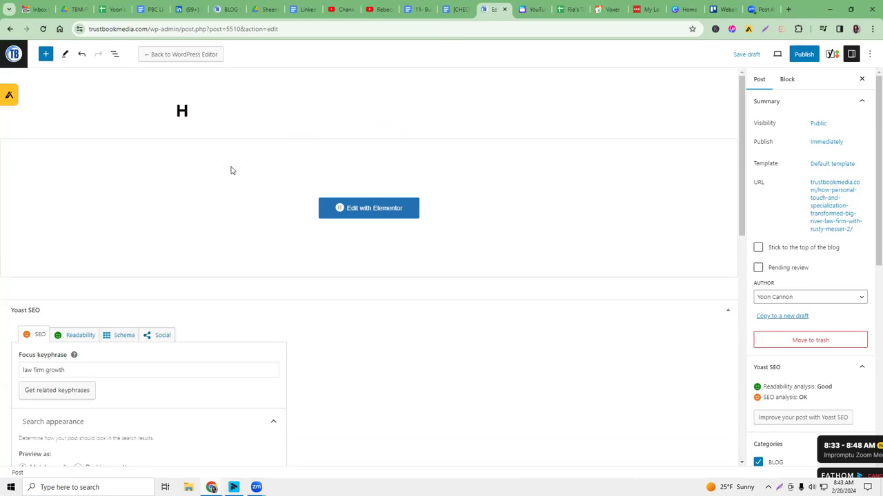
key("ctrl+v")
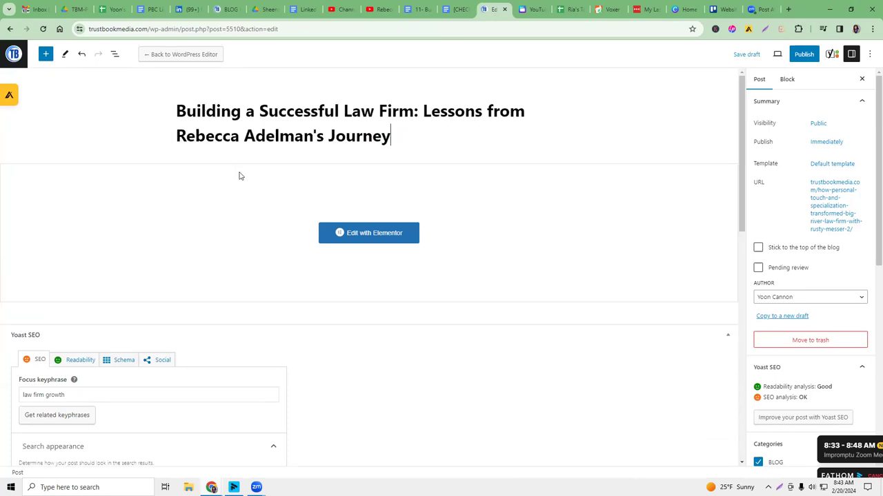
Change the Yoast focus keyphrase from 'law firm growth' to 'building successful law firm'
scroll(868, 124, "down", 2)
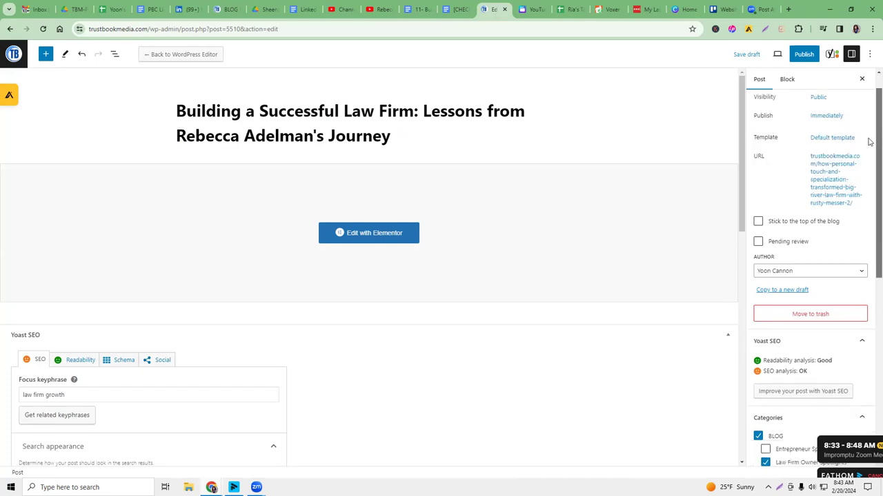
left_click(75, 394)
key("BackSpace")
key("BackSpace")
key("BackSpace")
key("BackSpace")
key("BackSpace")
key("BackSpace")
key("BackSpace")
key("BackSpace")
key("BackSpace")
key("BackSpace")
key("BackSpace")
key("BackSpace")
key("BackSpace")
key("BackSpace")
key("BackSpace")
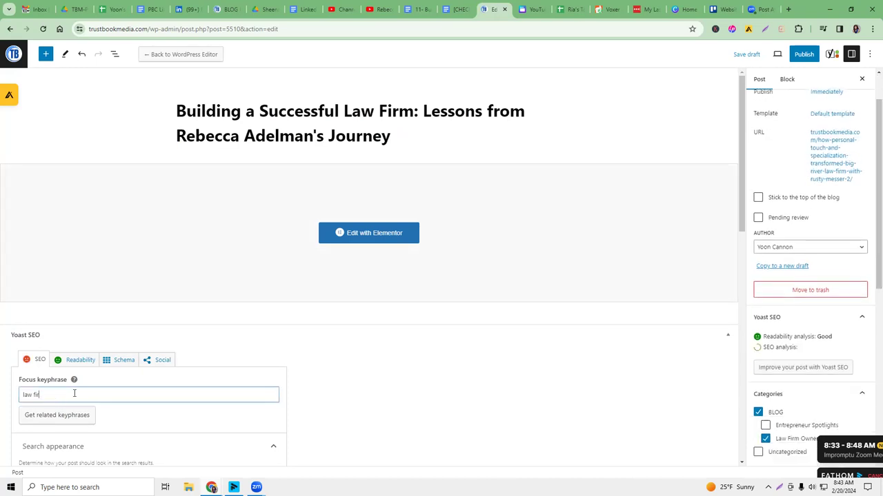
type("building successful law firm")
scroll(740, 243, "down", 2)
left_click_drag(740, 243, 745, 308)
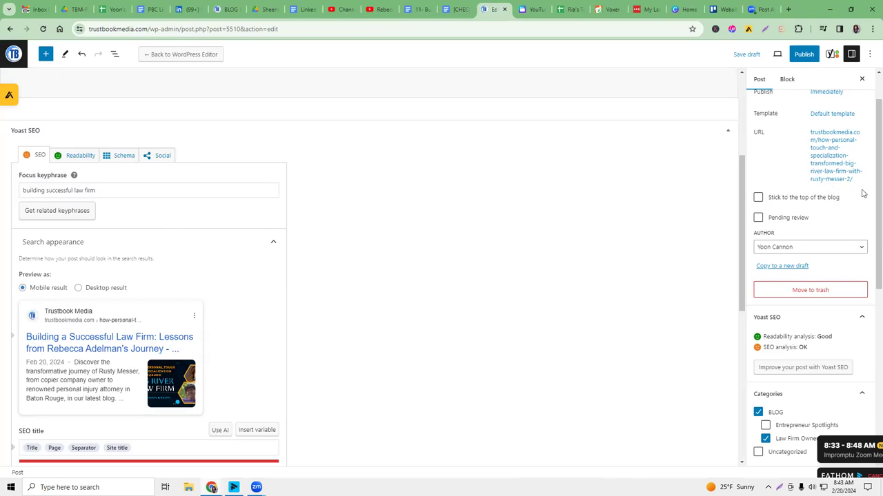
Review the post's Categories, Tags and Featured image settings, then return to the workflow checklist
scroll(869, 179, "up", 1)
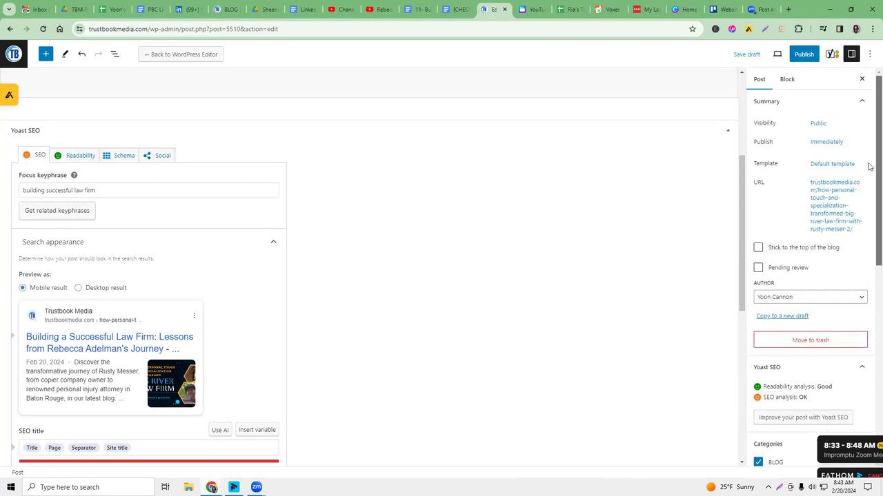
scroll(869, 227, "down", 3)
scroll(869, 258, "down", 1)
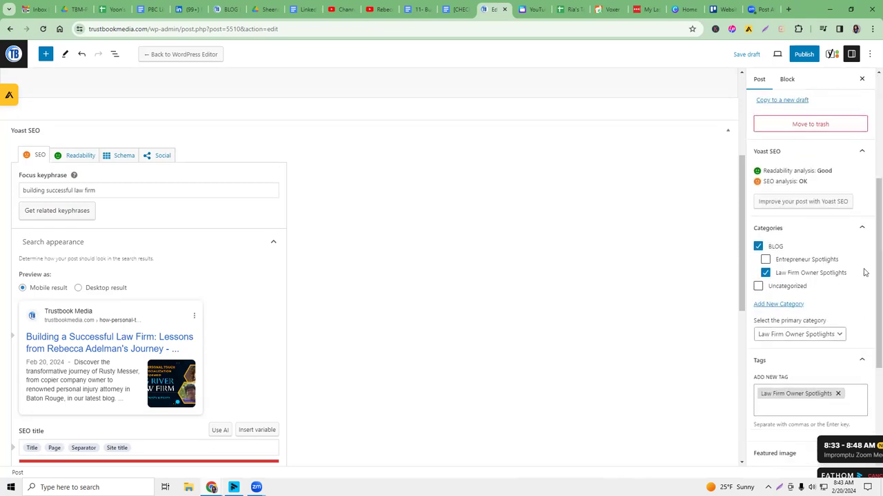
scroll(868, 290, "down", 1)
scroll(868, 311, "down", 3)
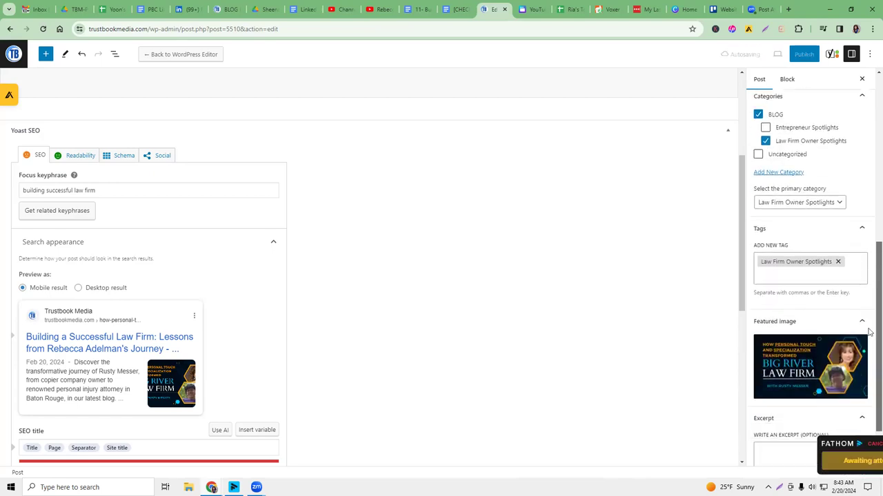
mouse_move(825, 314)
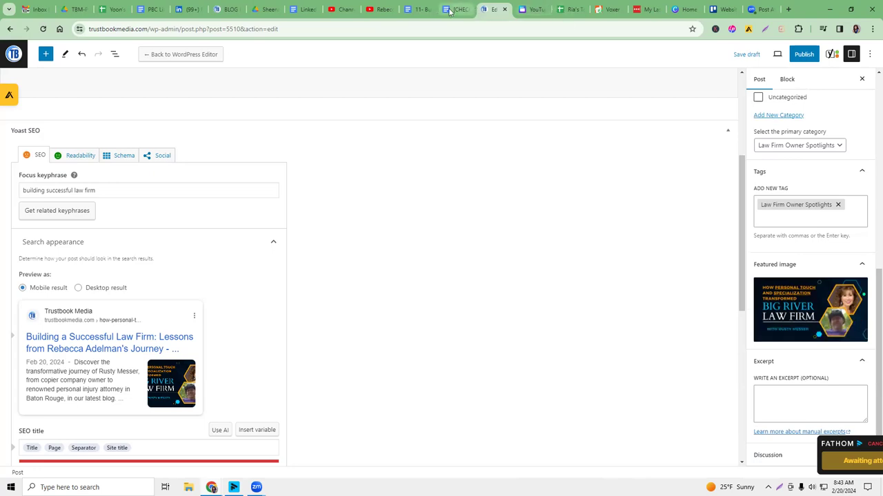
left_click(472, 10)
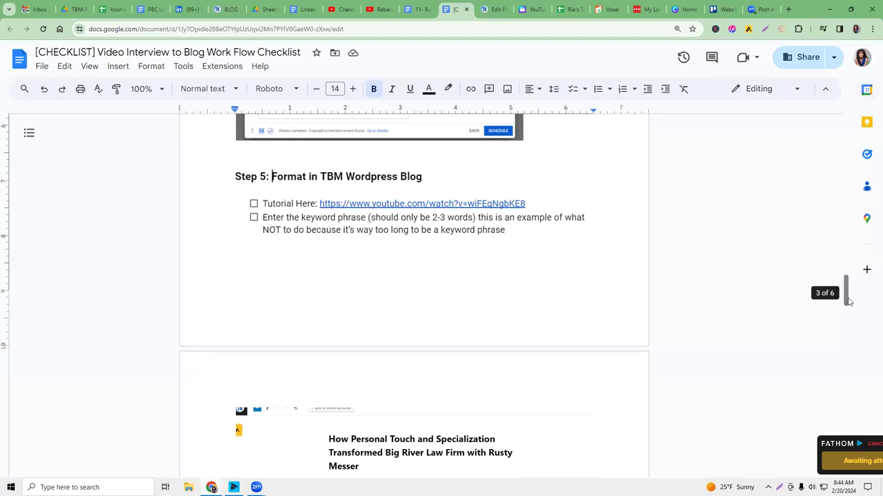
Scroll the checklist to the 'Optimize the images' items, then bring up the Canva thumbnail design
left_click_drag(846, 298, 842, 337)
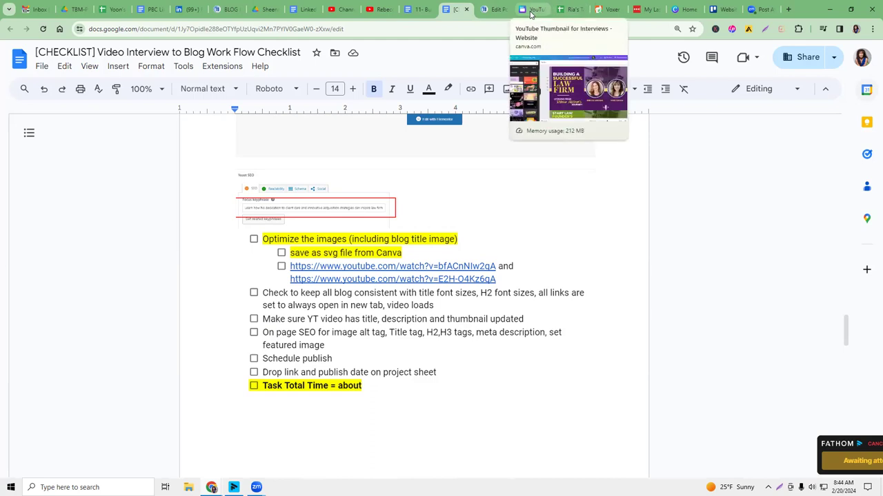
left_click(531, 11)
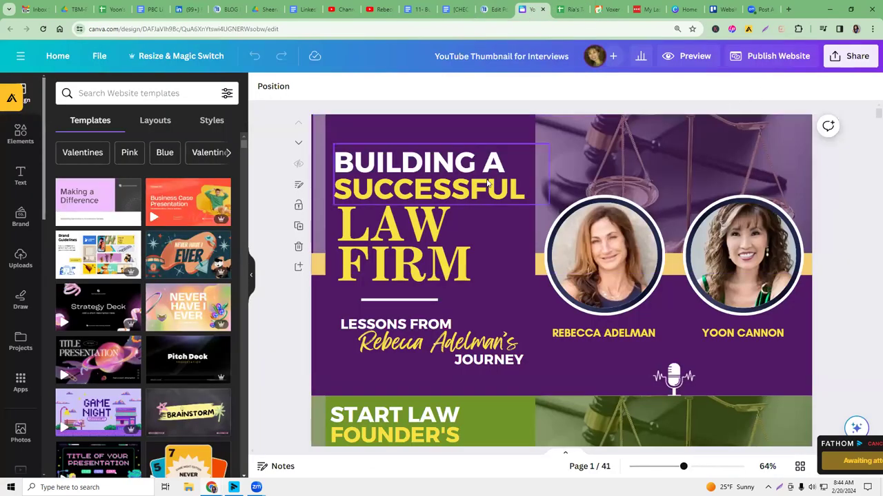
Limit the Canva download to Page 1 (Current page) instead of all pages
left_click(835, 58)
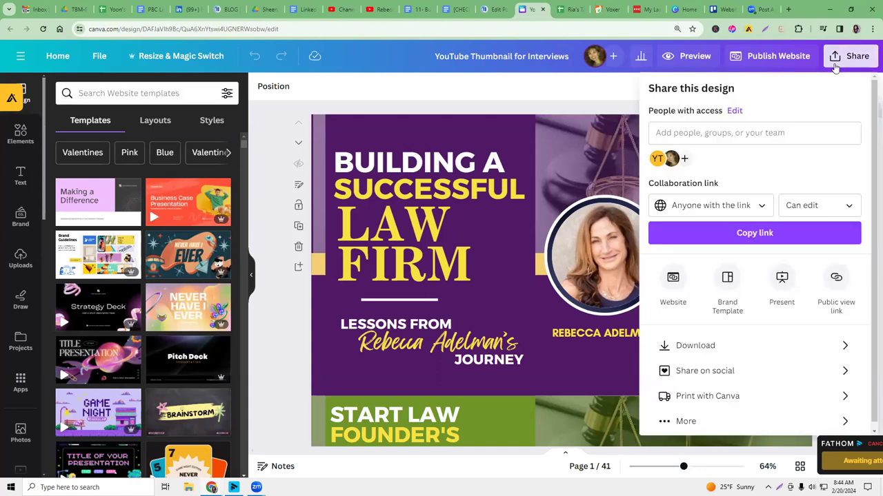
left_click(845, 346)
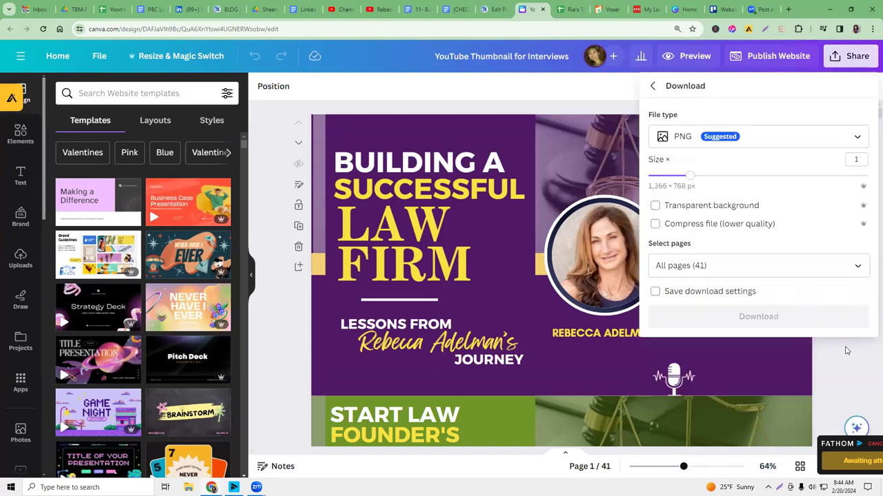
left_click(856, 265)
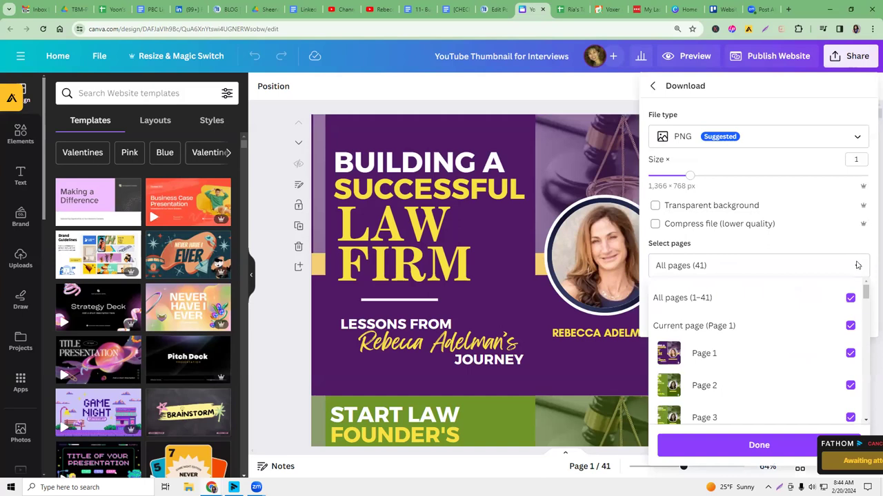
left_click(852, 297)
left_click(848, 356)
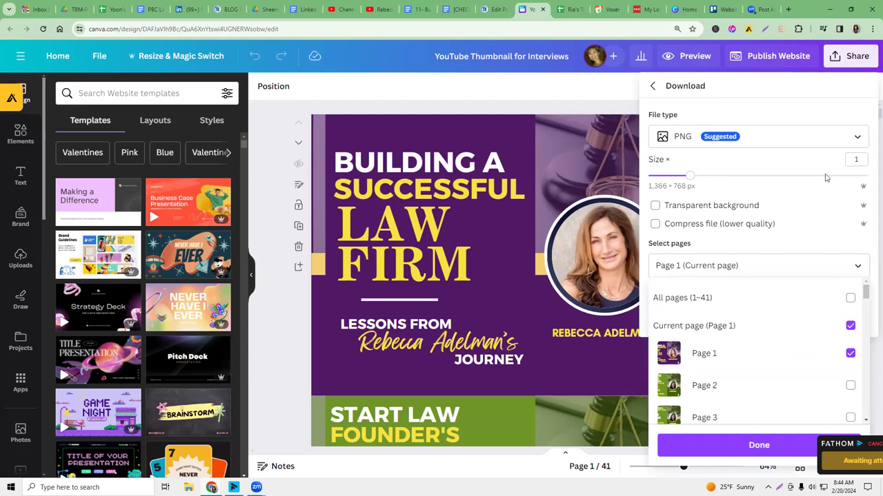
left_click(832, 149)
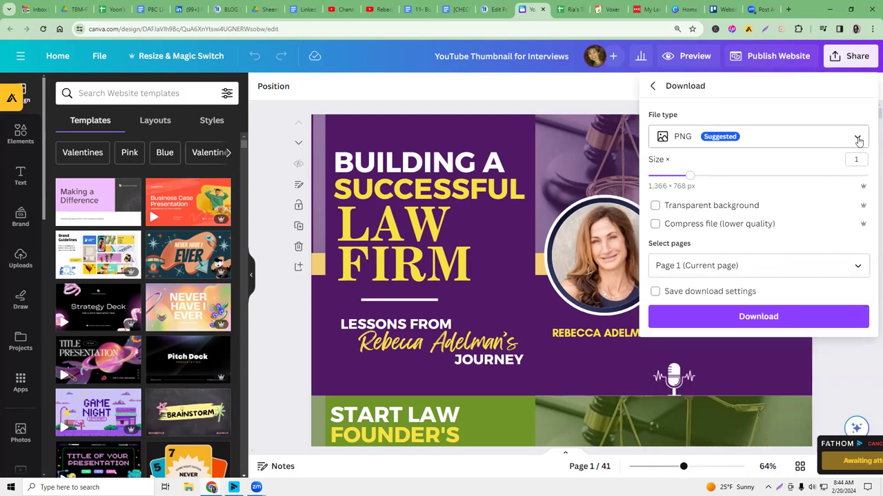
Download Page 1 as an SVG, saved to Downloads under the headline and guest's name
left_click(857, 138)
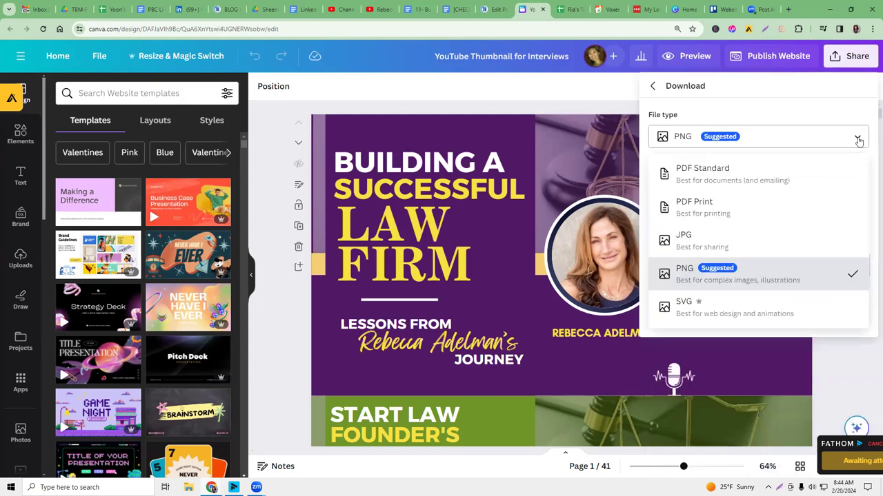
left_click(824, 321)
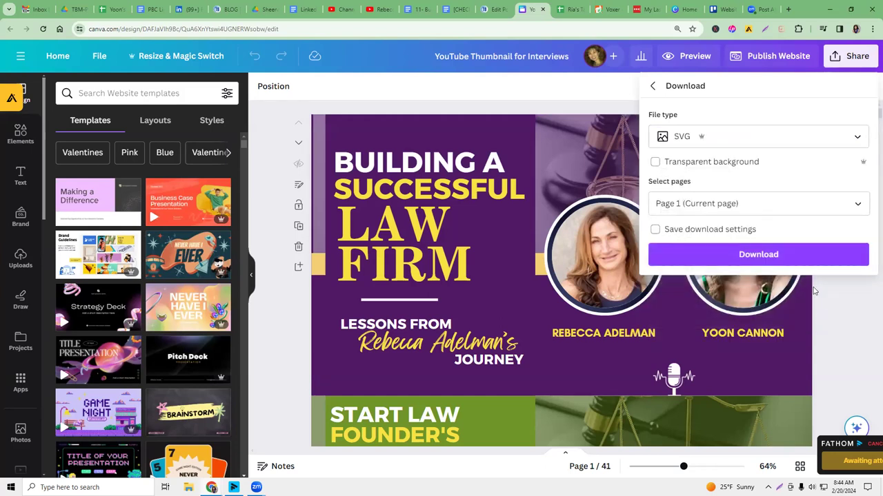
left_click(757, 255)
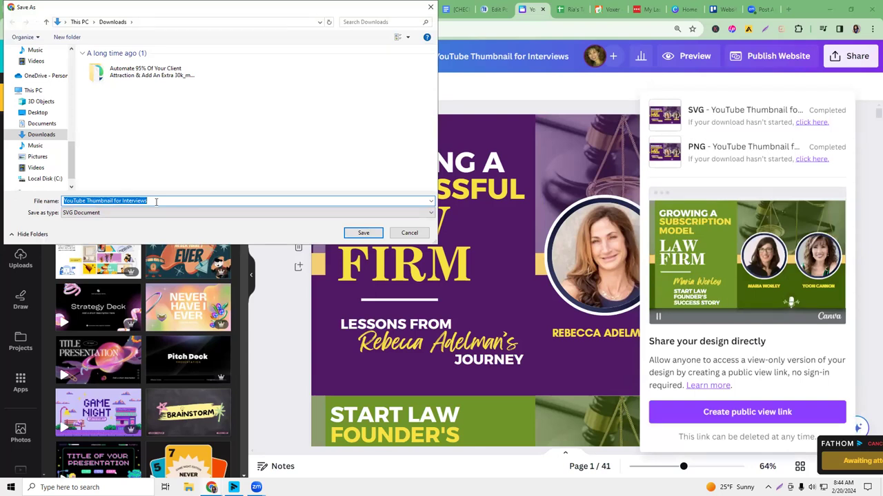
type("Building")
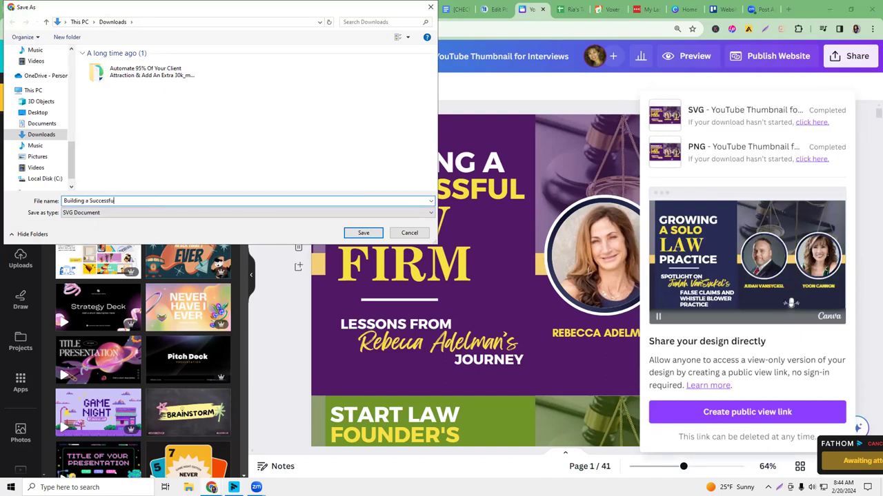
type("a Successful Law Firm ")
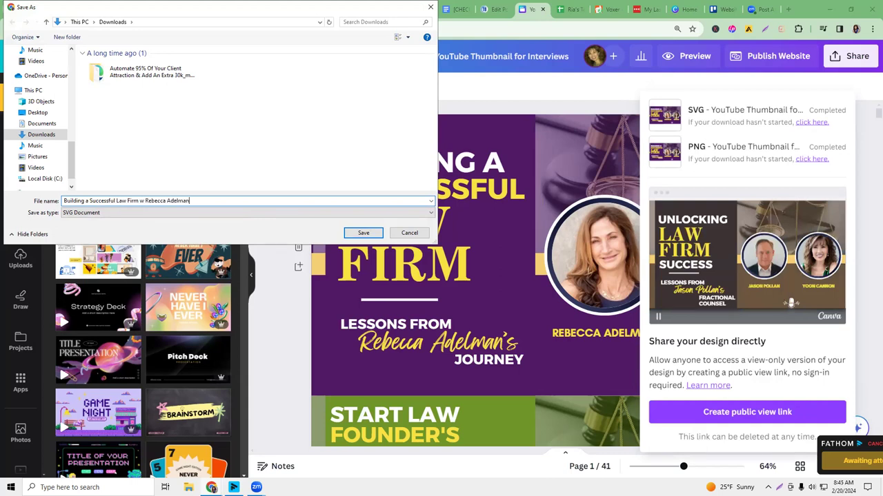
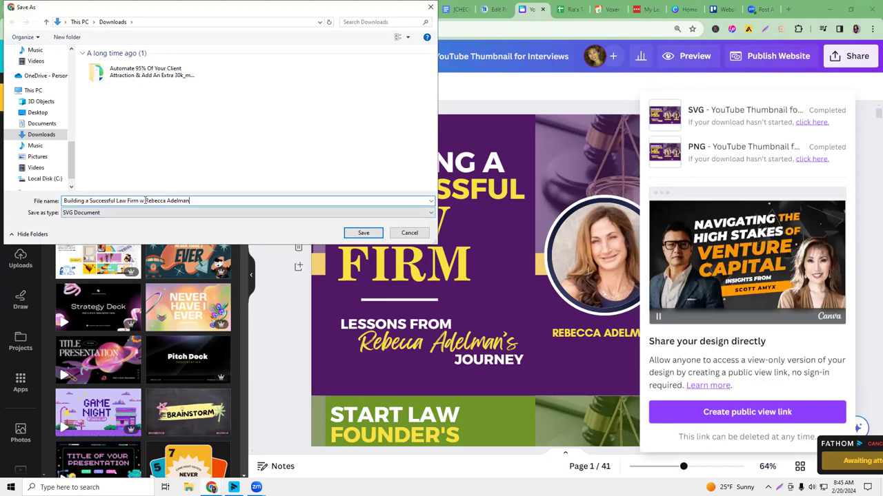
type("ith")
left_click(363, 233)
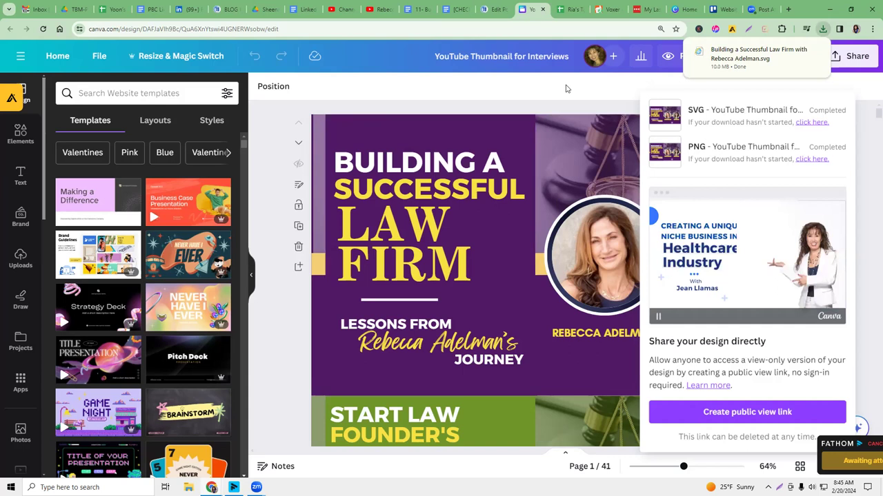
left_click(867, 60)
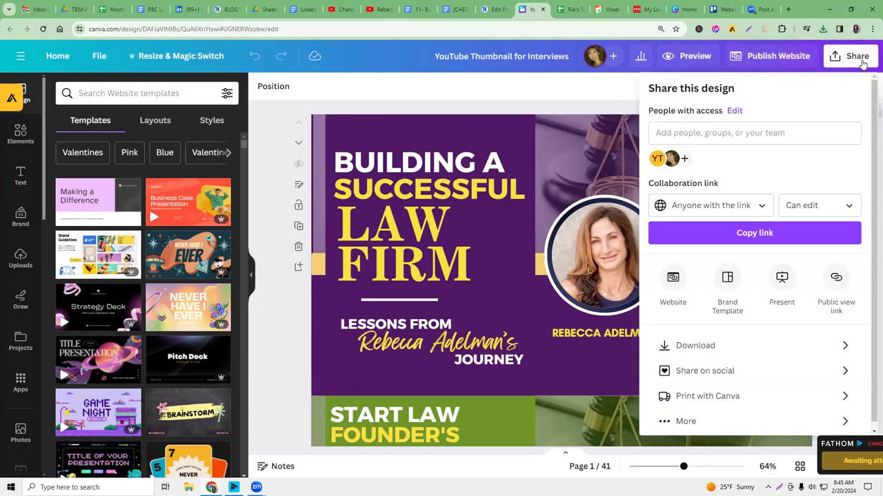
Reselect only Page 1 in the download settings and download it as a PNG
left_click(850, 352)
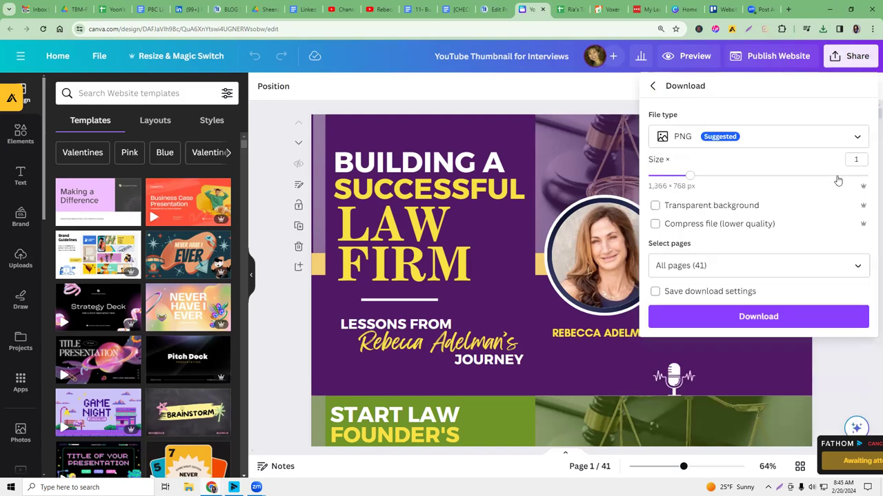
left_click(857, 268)
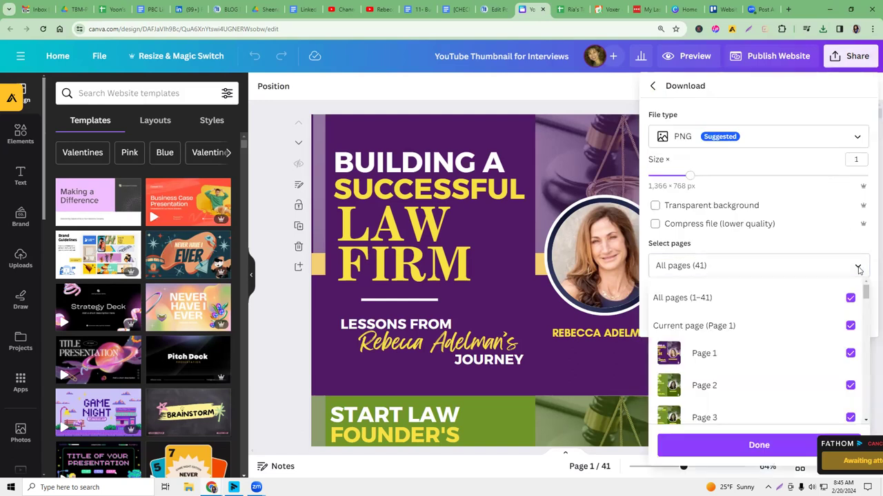
left_click(850, 298)
left_click(851, 328)
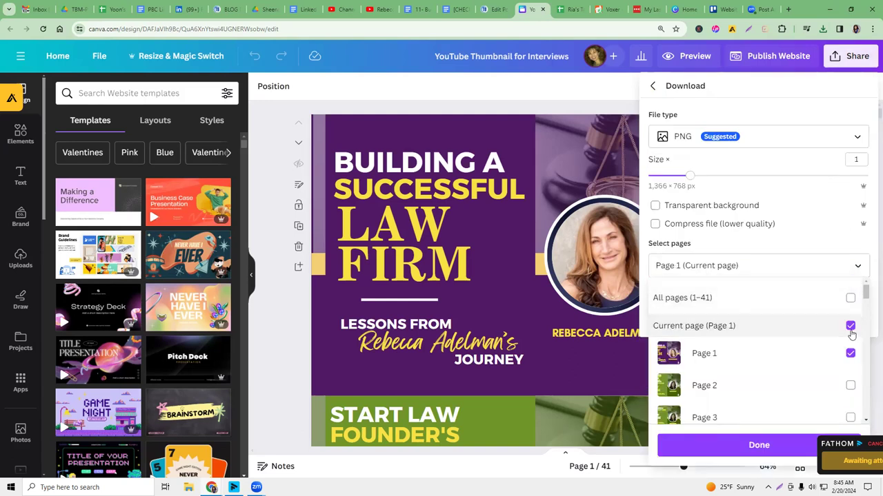
left_click(793, 445)
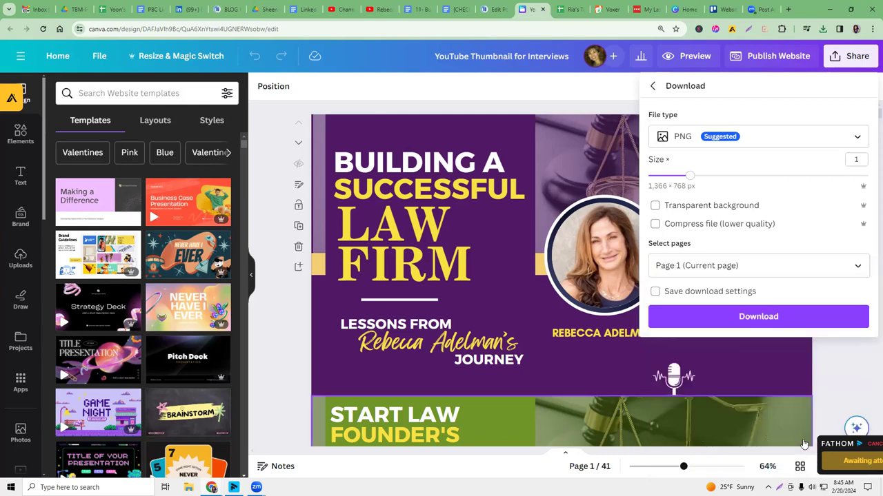
left_click(758, 317)
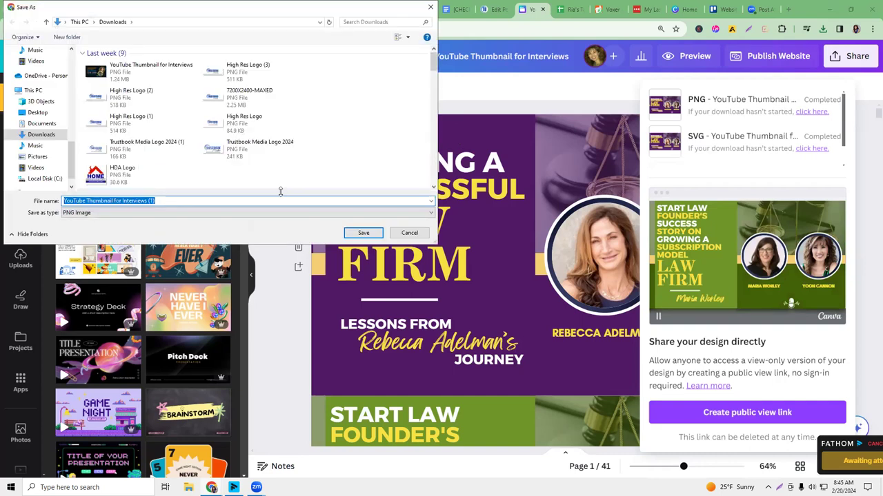
Save the PNG with the suggested headline name, declining to overwrite the SVG and removing the .svg ending
type("Build")
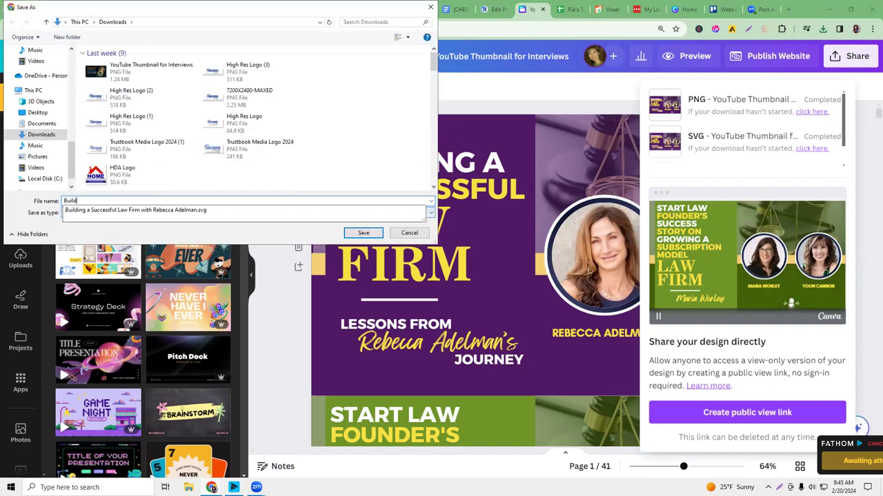
type("ing")
left_click(129, 211)
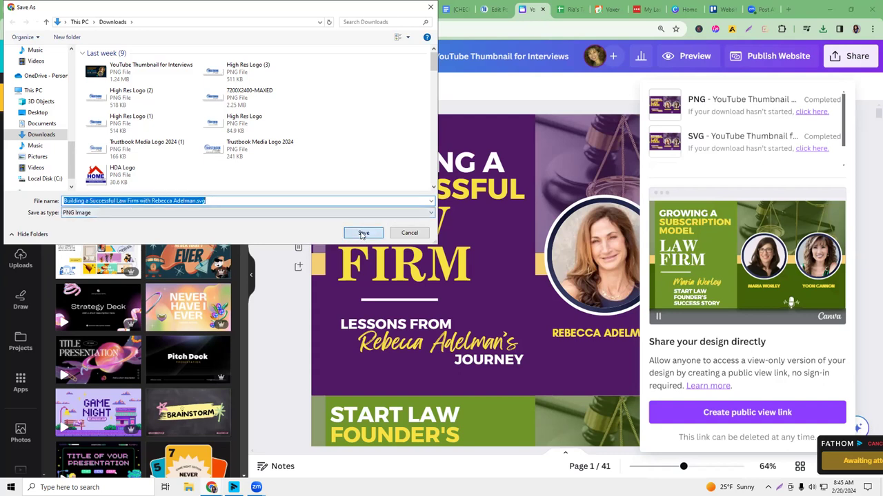
left_click(363, 234)
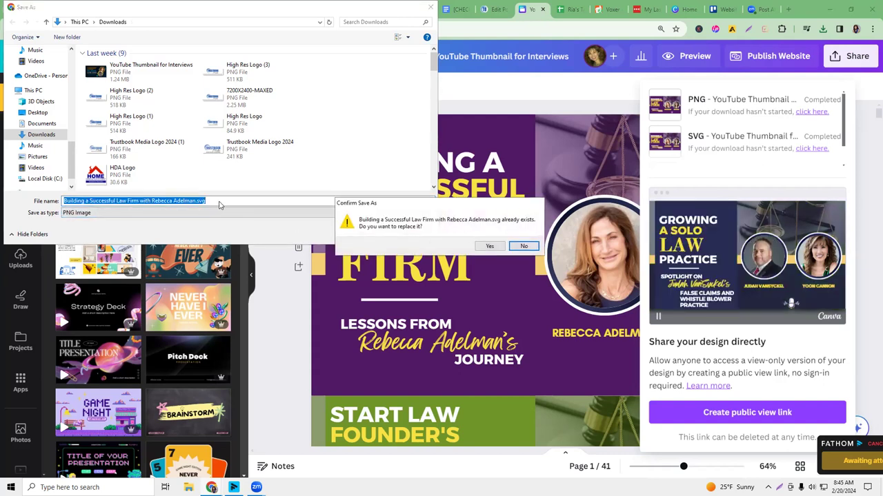
left_click(513, 248)
left_click(522, 247)
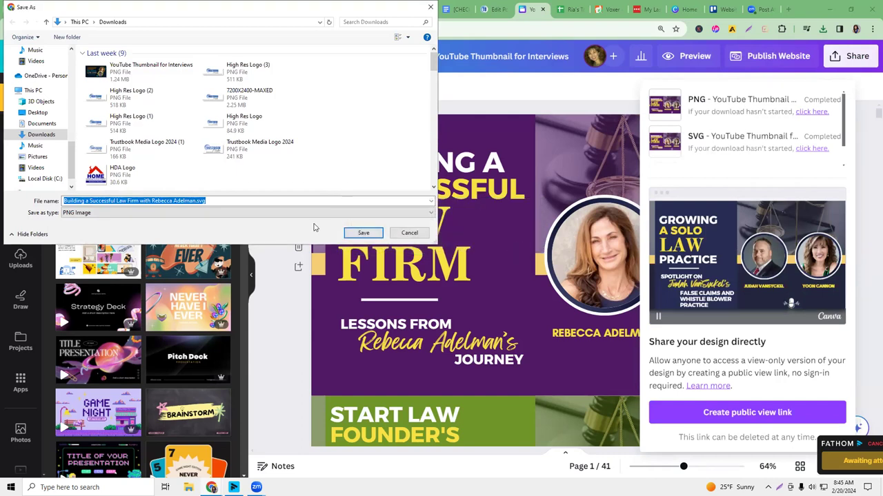
left_click(221, 200)
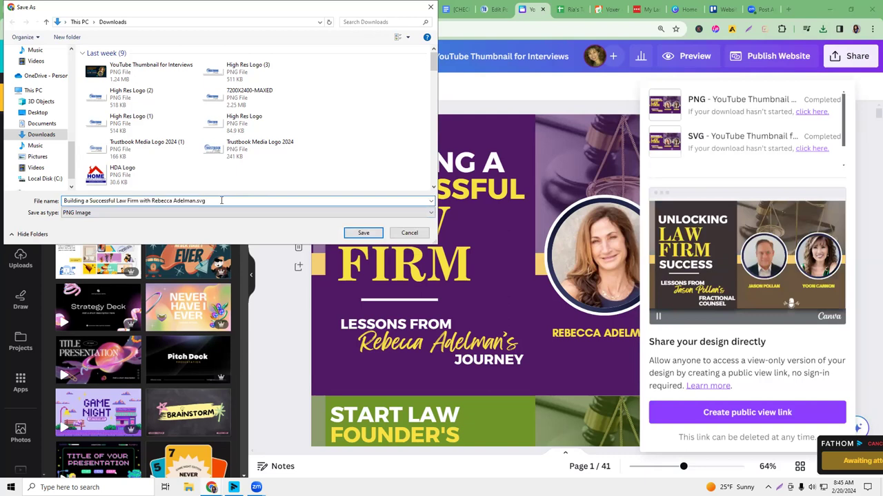
key("BackSpace")
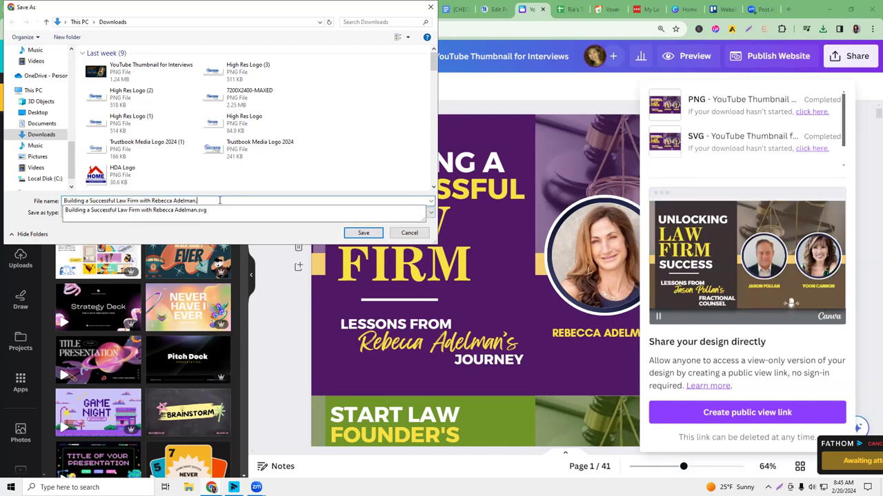
left_click(364, 232)
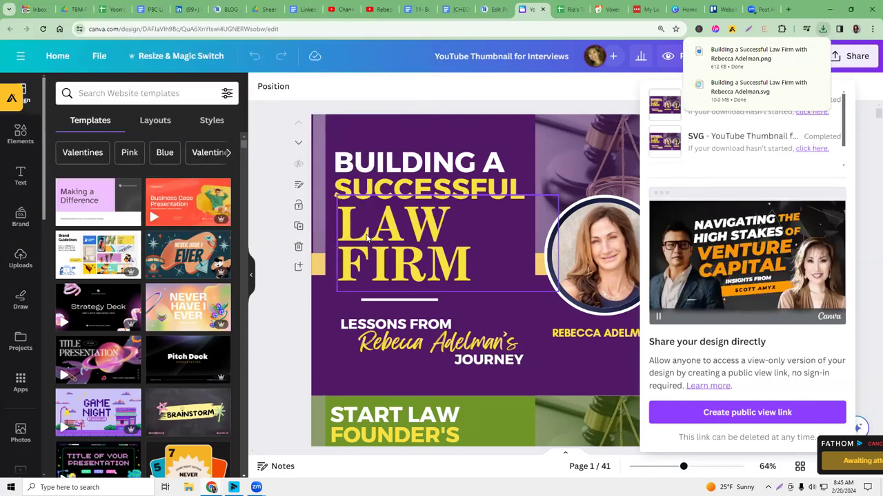
left_click(368, 238)
left_click(870, 123)
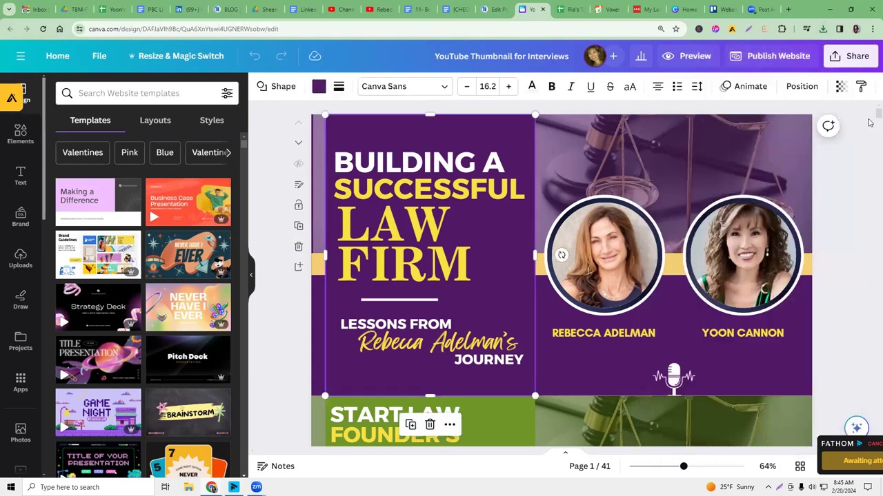
left_click(606, 118)
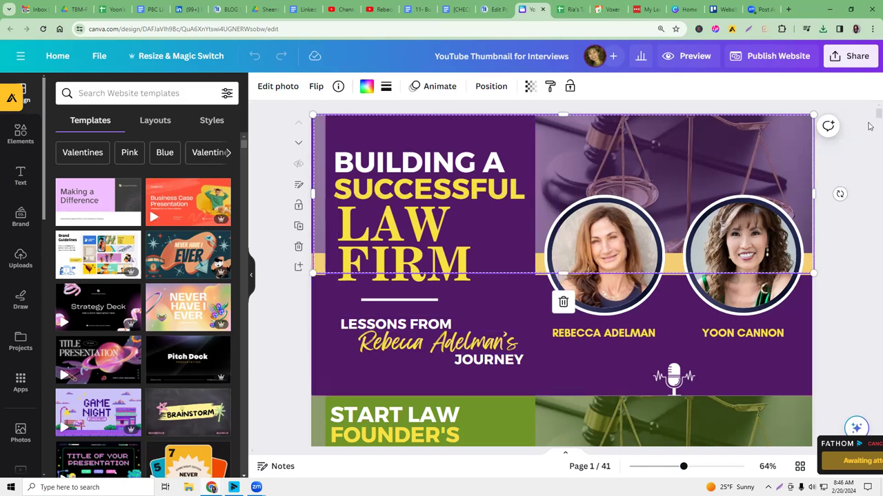
scroll(869, 115, "down", 5)
scroll(520, 139, "up", 5)
left_click(407, 113)
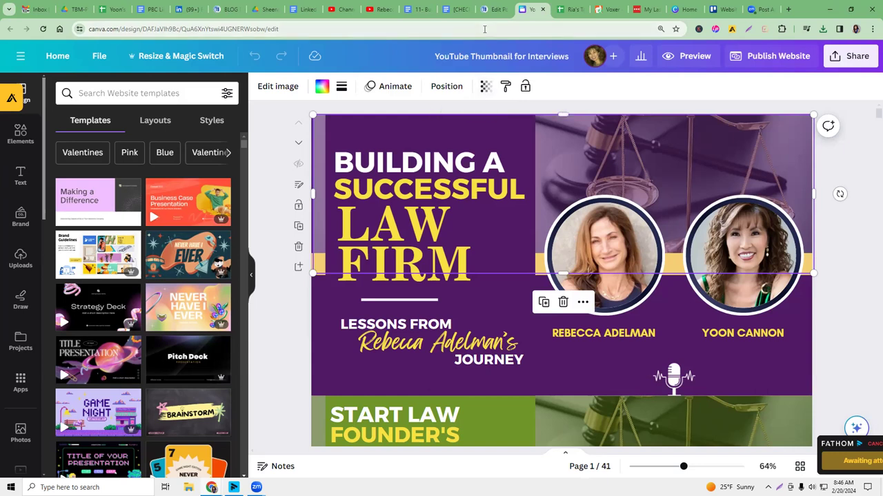
mouse_move(455, 14)
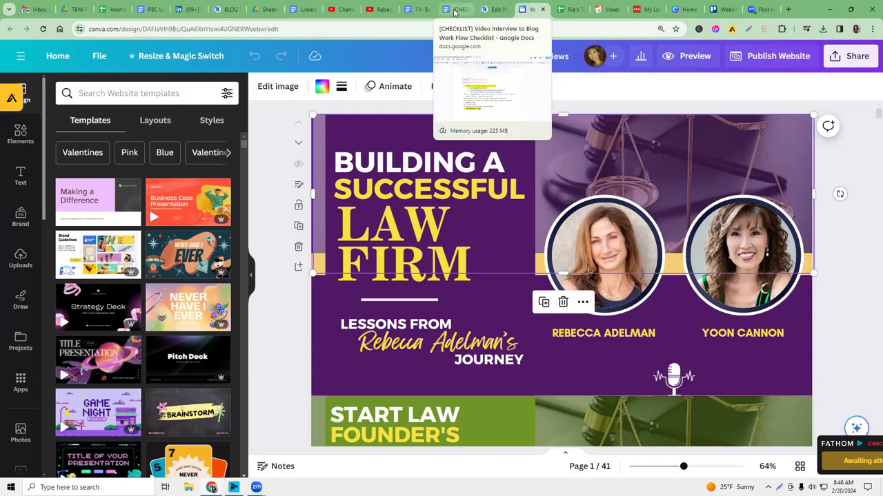
In the post editor, choose to replace the featured image and switch to Upload files
left_click(491, 10)
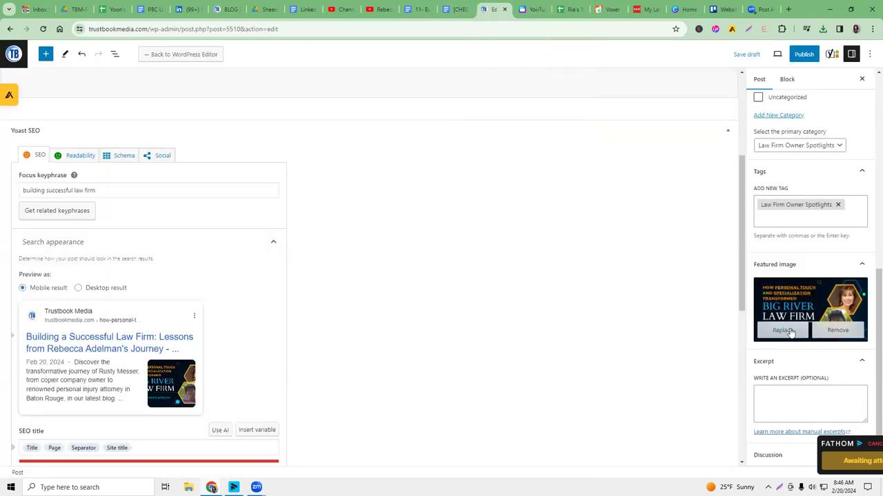
left_click(782, 331)
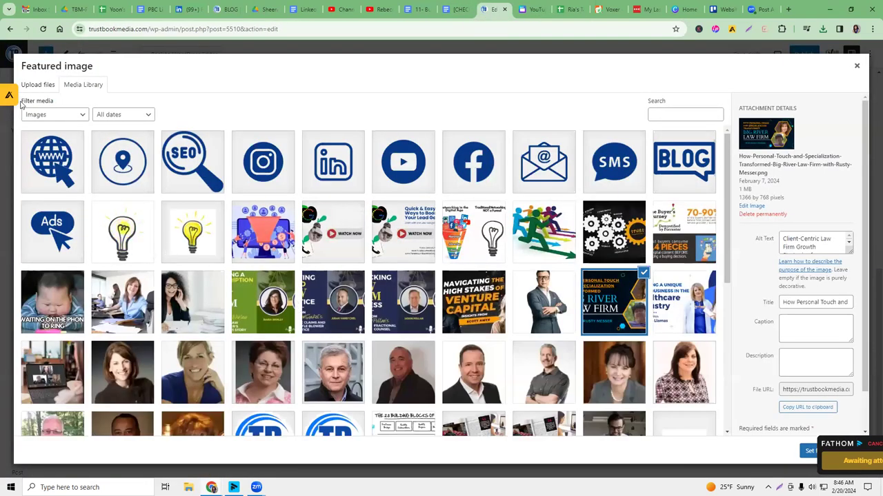
left_click(32, 87)
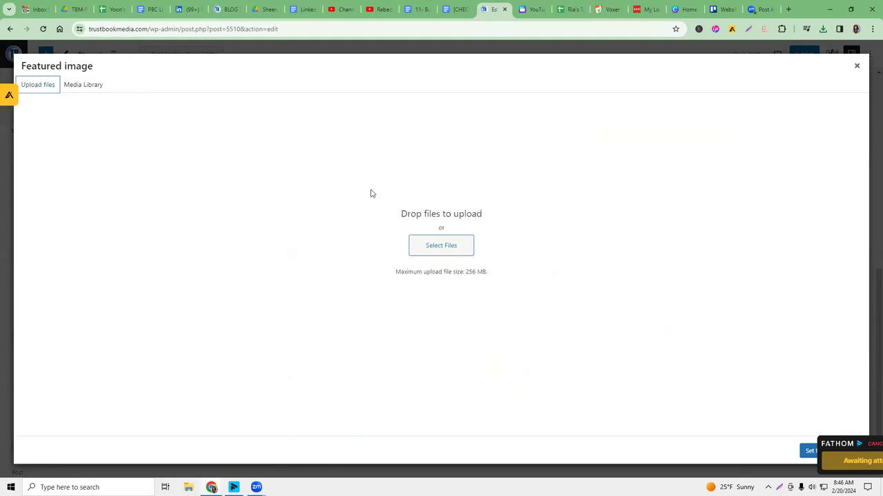
Upload the .svg thumbnail from Downloads as the featured image; WordPress rejects the file type
left_click(450, 249)
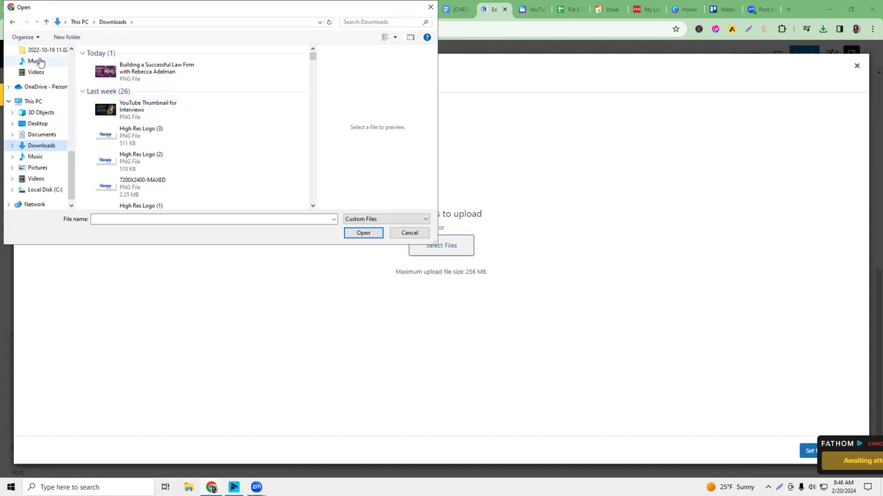
scroll(62, 130, "up", 3)
scroll(62, 130, "up", 5)
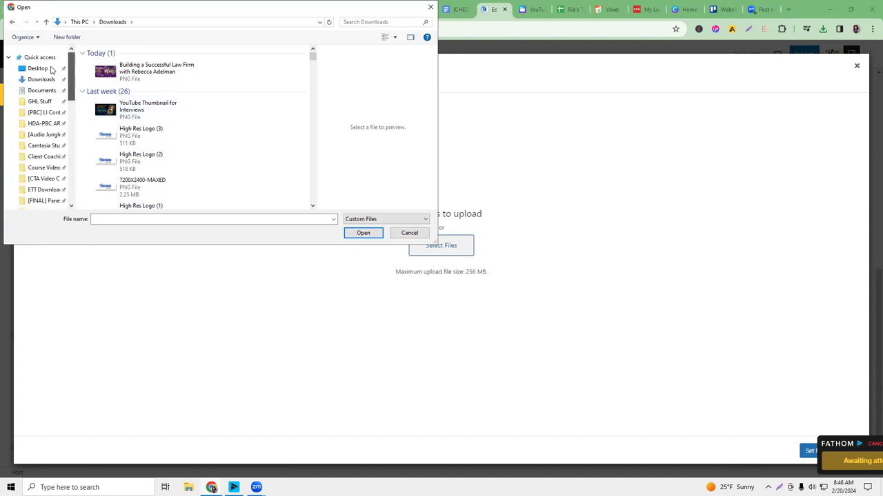
left_click(50, 83)
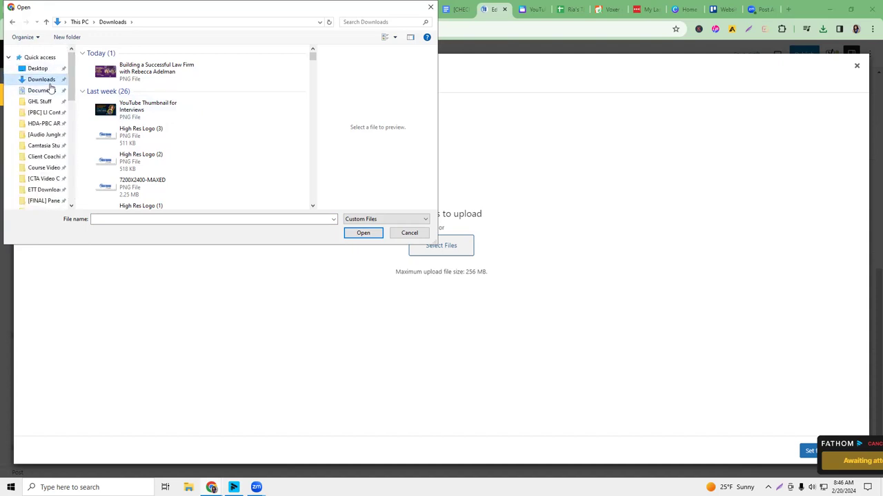
left_click(423, 221)
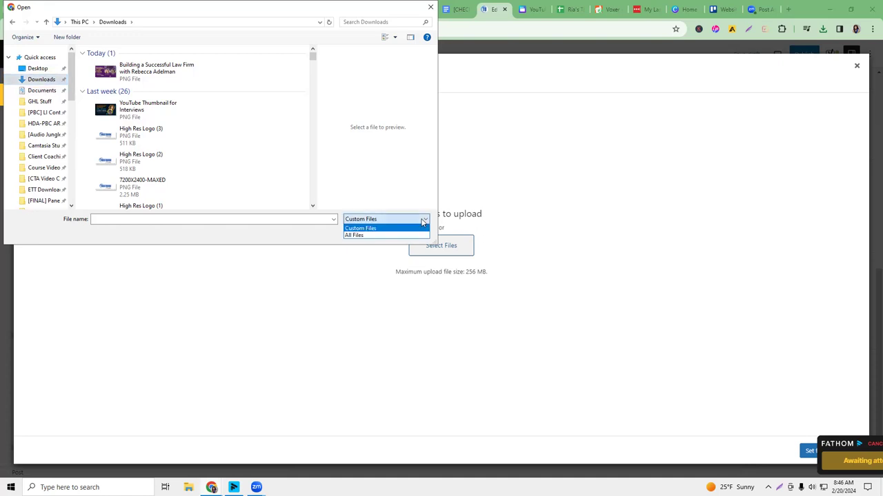
left_click(420, 235)
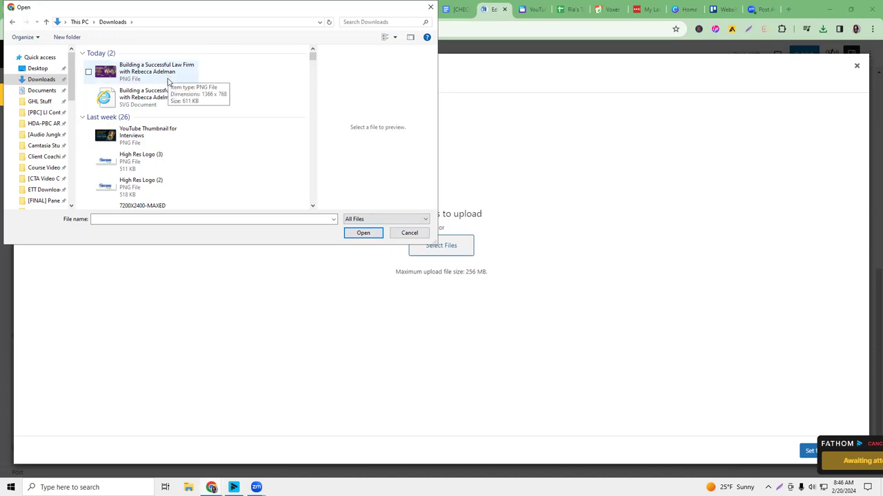
left_click(167, 94)
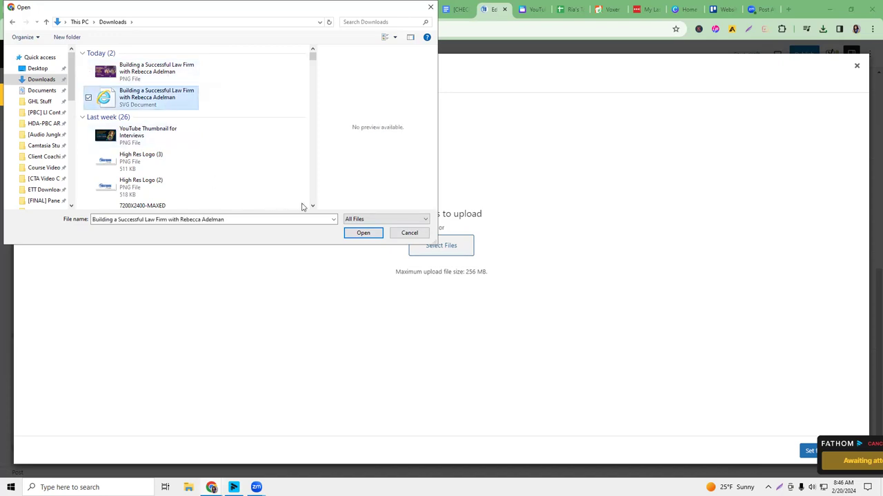
left_click(359, 236)
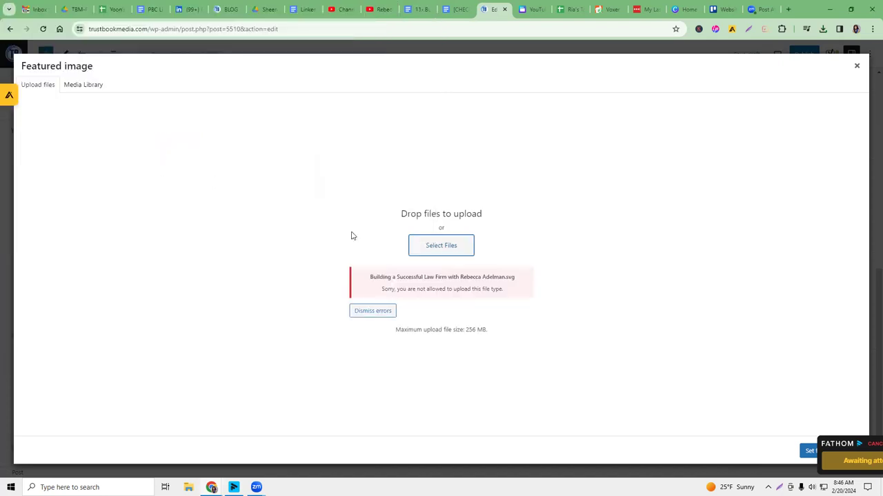
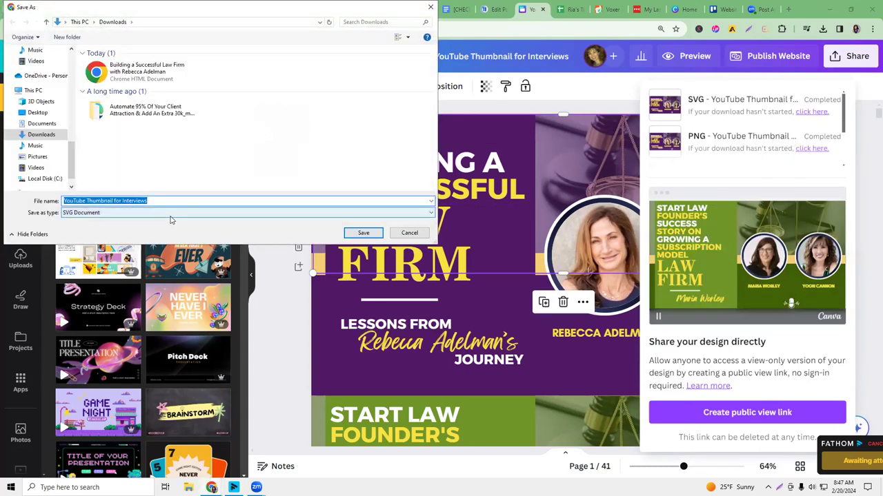
Save the Canva SVG thumbnail to Downloads, named with an SVG prefix plus the guest's name
type("SCG")
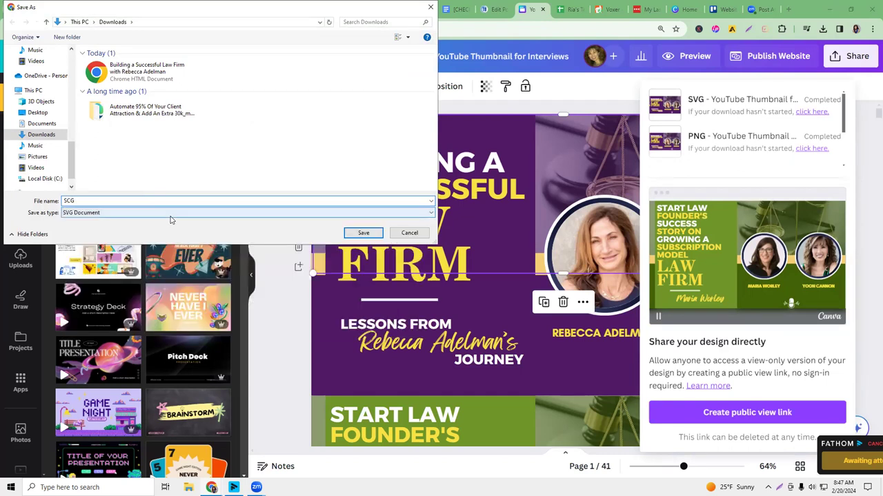
key("BackSpace")
key("BackSpace")
type("VG")
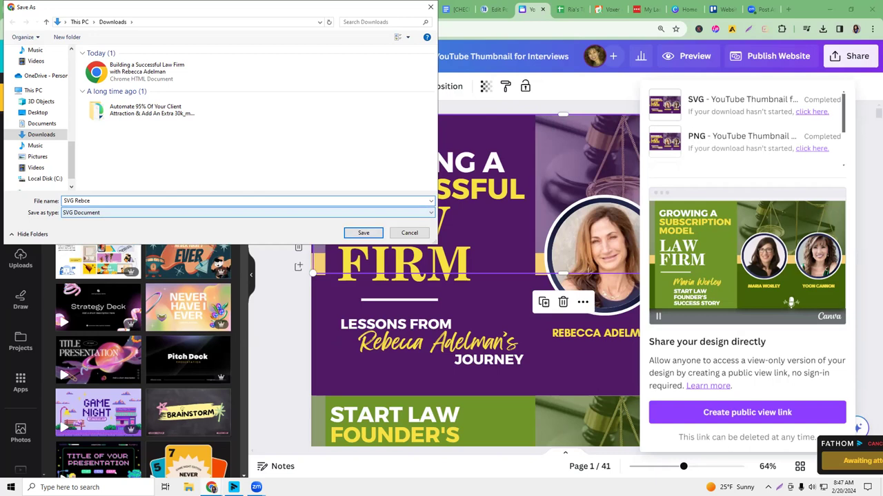
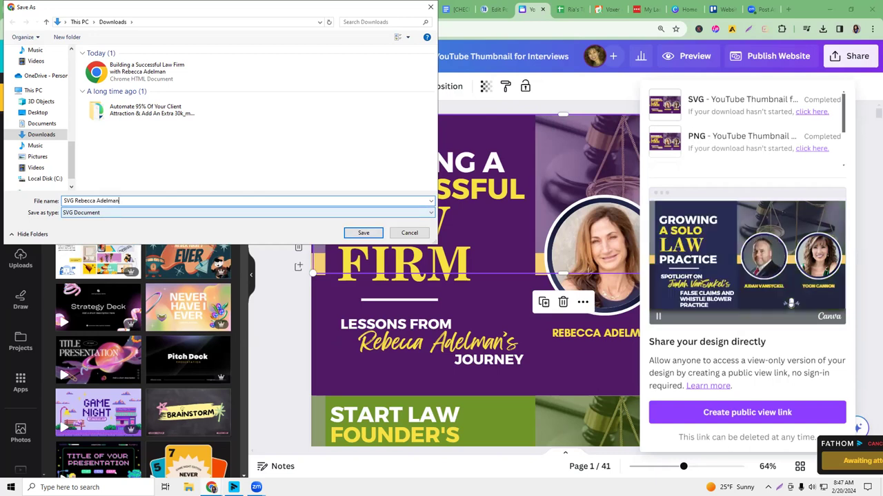
left_click(354, 235)
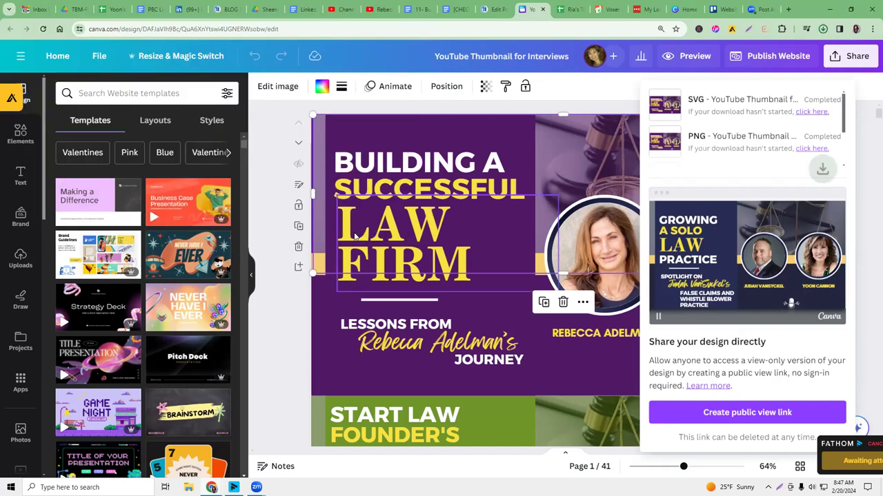
From the WordPress featured image uploader, browse for a file and check the file-type filter options
left_click(491, 10)
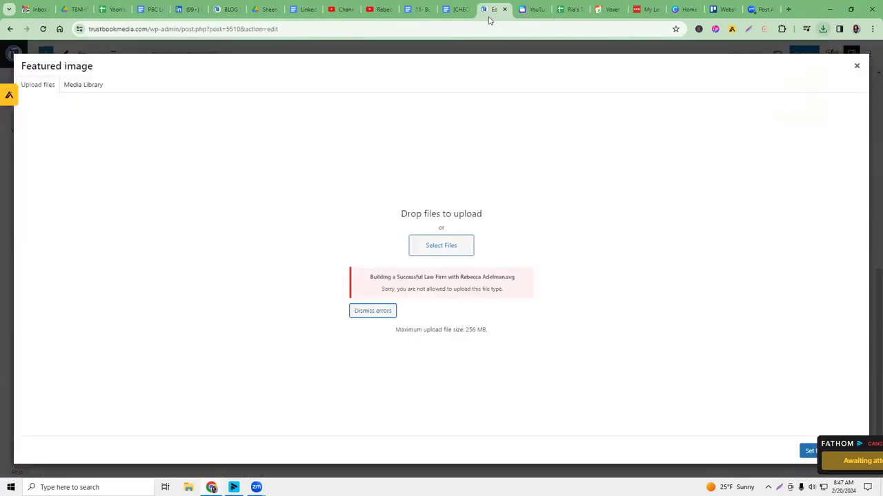
left_click(445, 252)
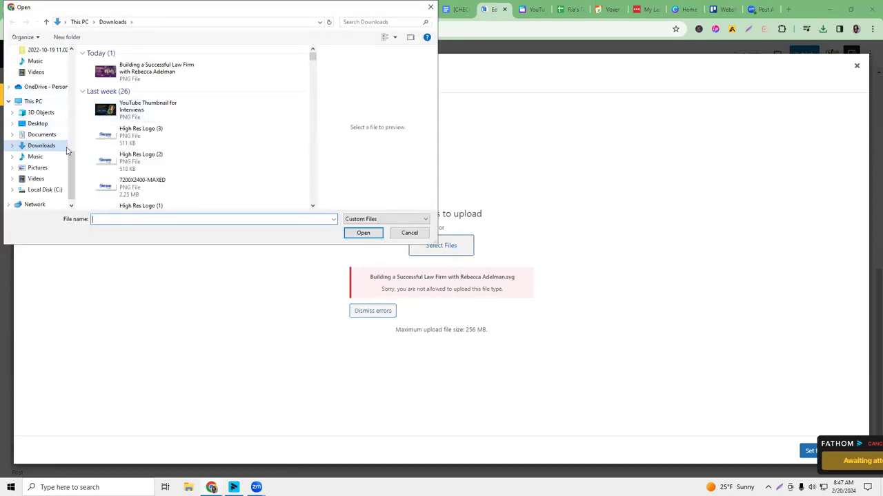
left_click(416, 224)
left_click(415, 243)
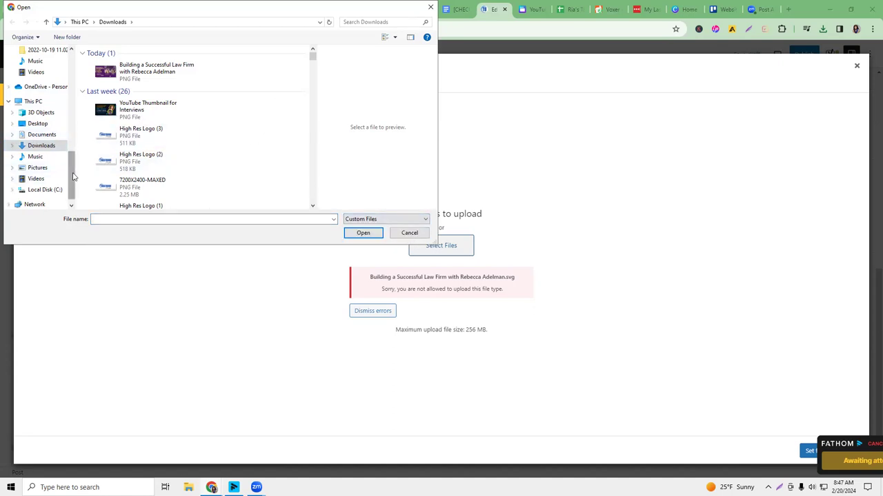
With the All Files filter, upload the SVG thumbnail from Downloads; WordPress rejects the file type
left_click_drag(69, 181, 53, 84)
left_click(53, 83)
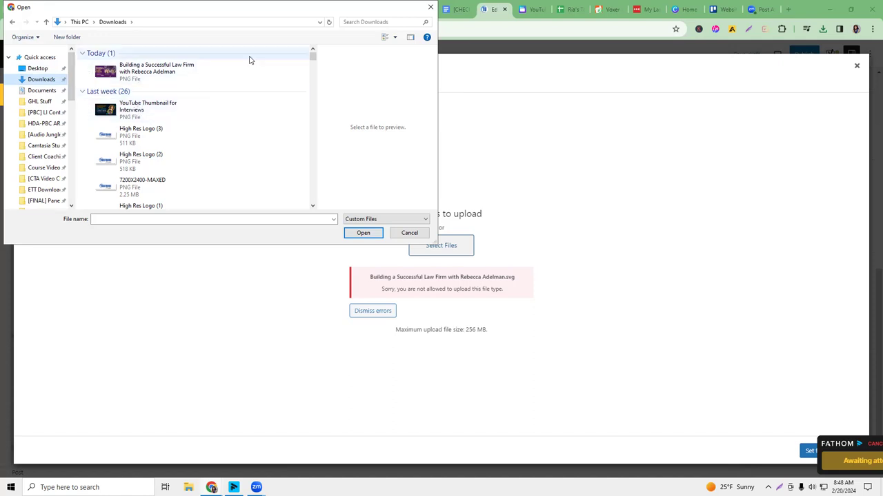
left_click(350, 218)
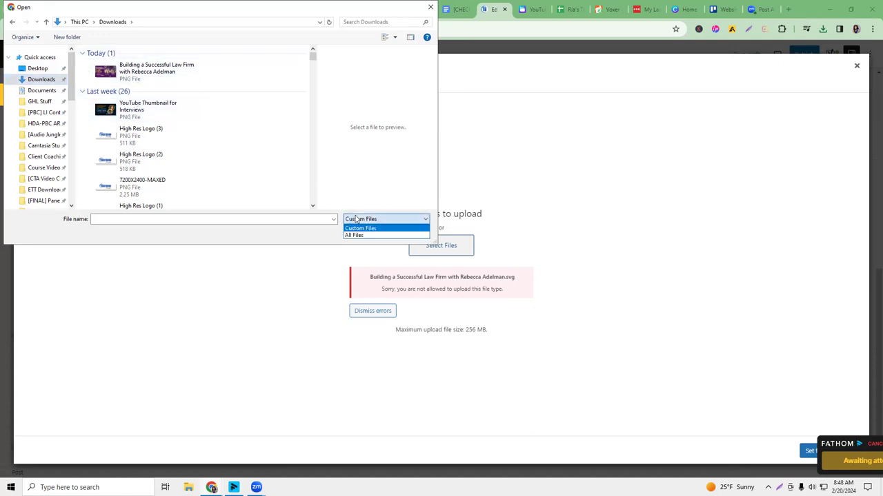
left_click(358, 235)
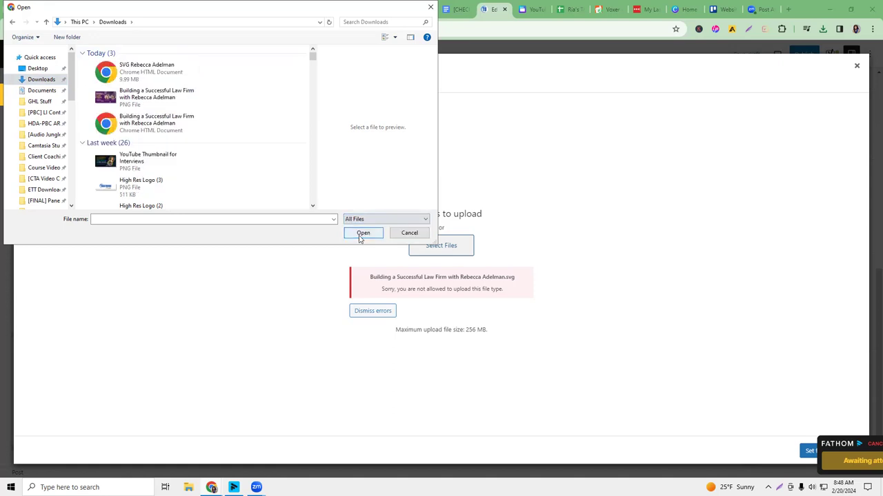
left_click(120, 67)
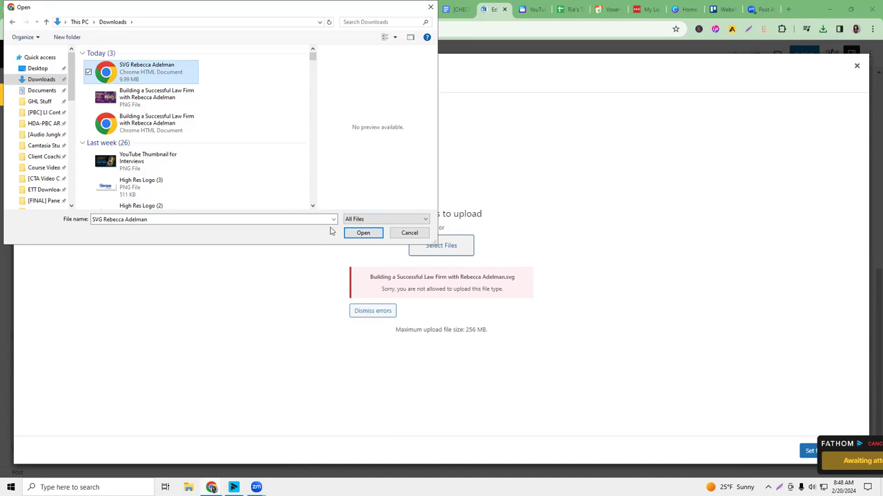
left_click(352, 234)
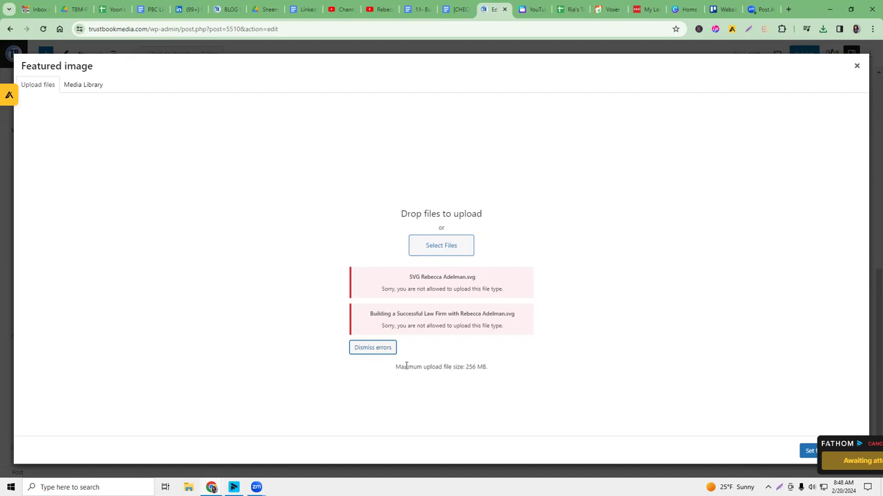
Check the existing media library, then review the thumbnail design back in Canva
left_click(86, 88)
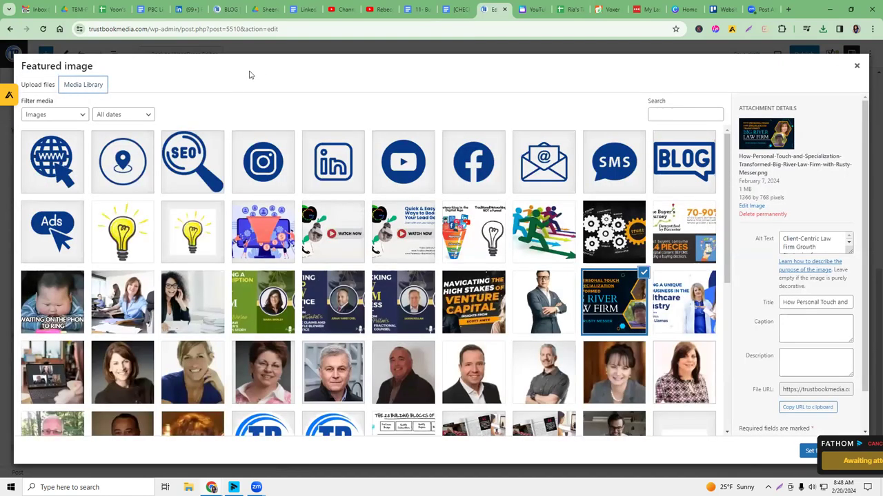
left_click(41, 89)
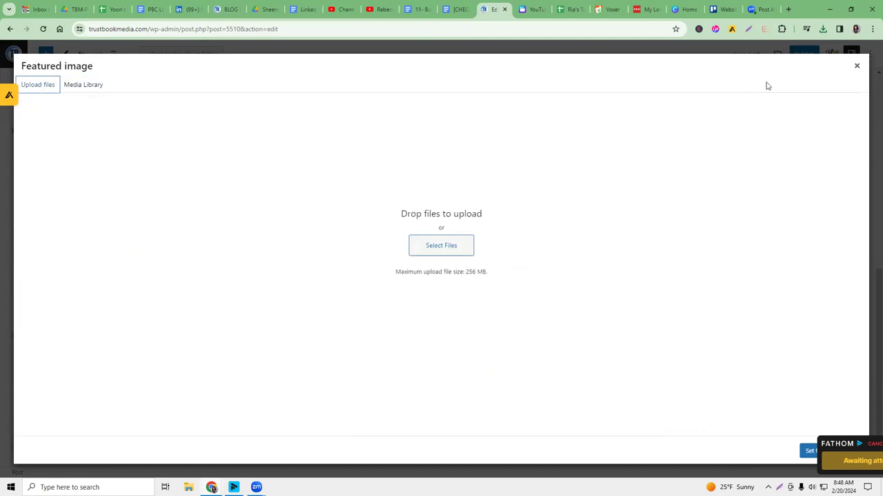
left_click(680, 10)
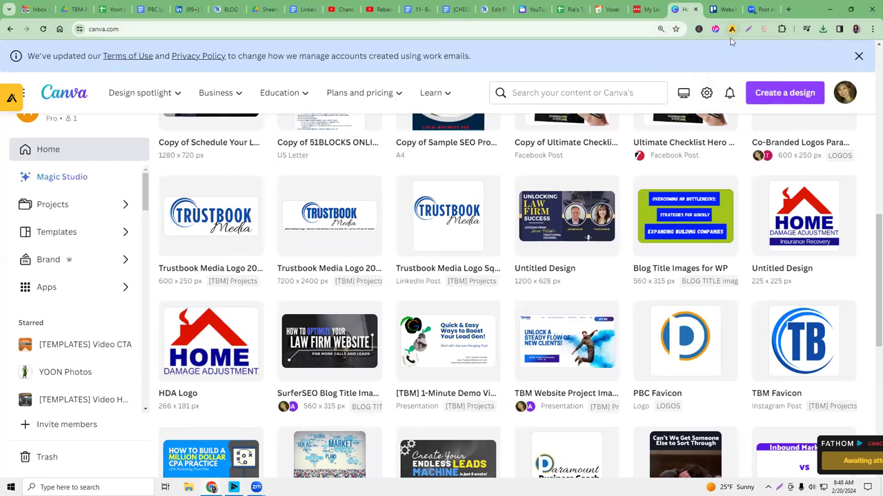
left_click(530, 12)
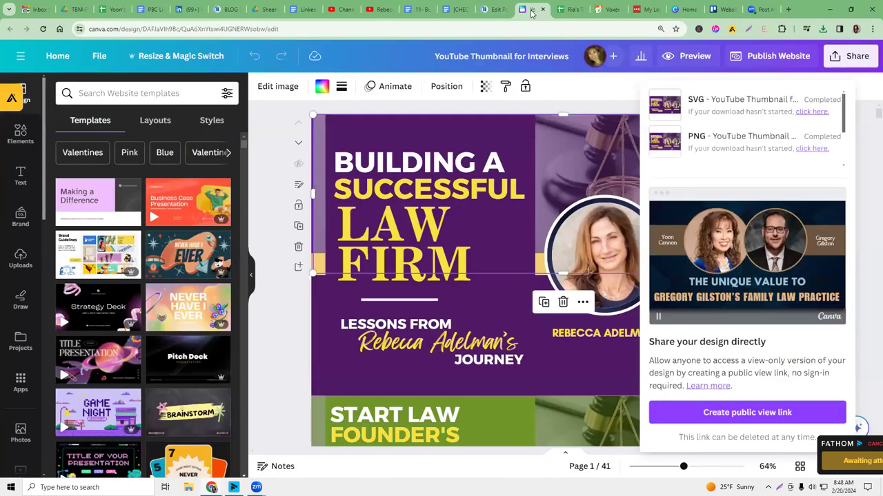
left_click(869, 150)
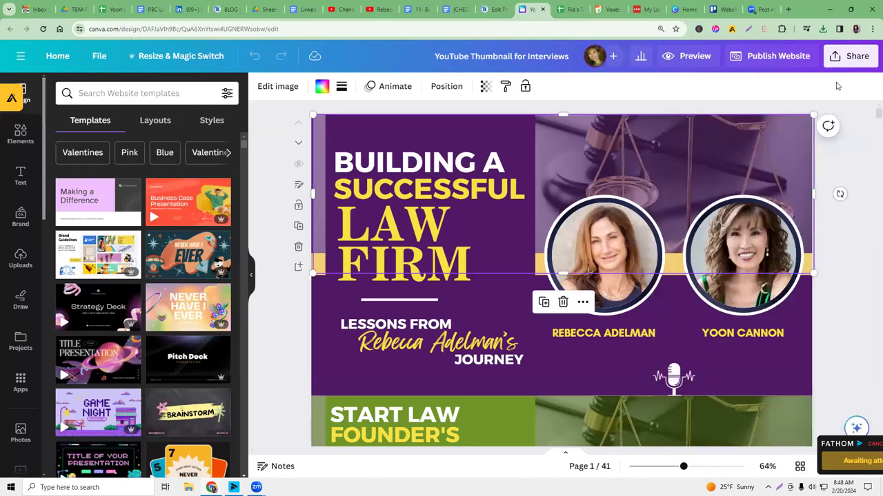
scroll(689, 173, "down", 5)
Upload the PNG thumbnail from Downloads to the WordPress media library
left_click(490, 11)
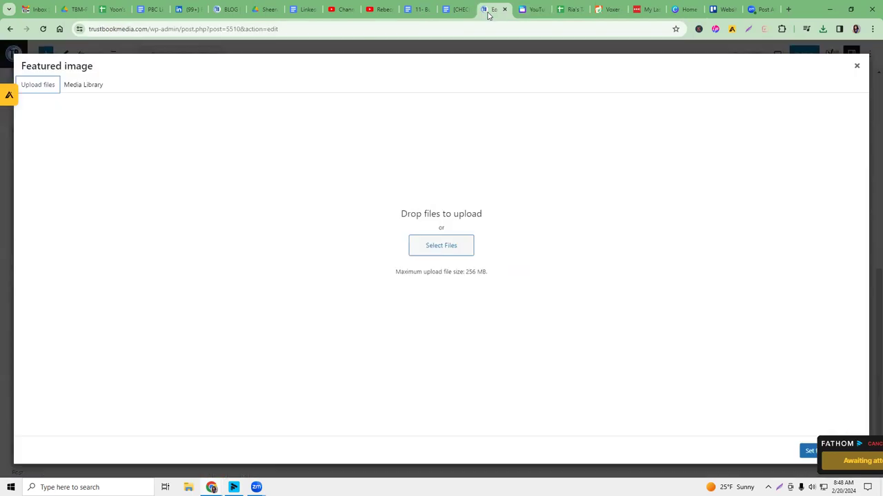
left_click(429, 245)
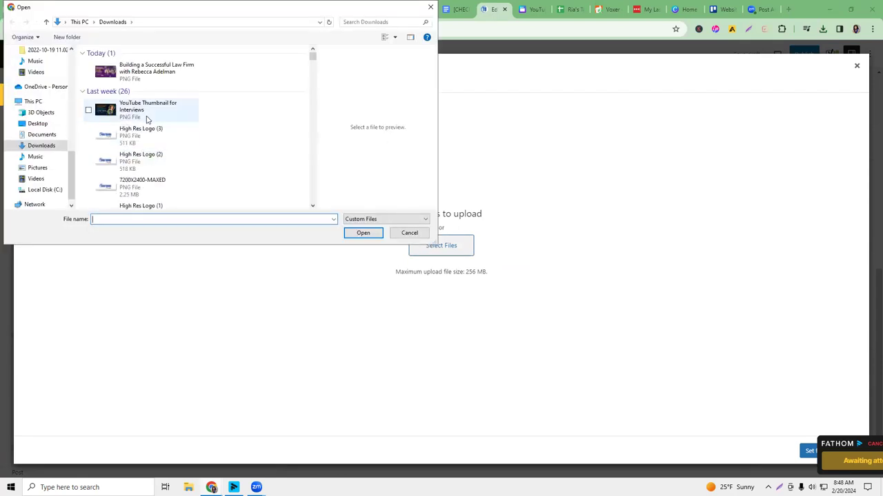
left_click(144, 80)
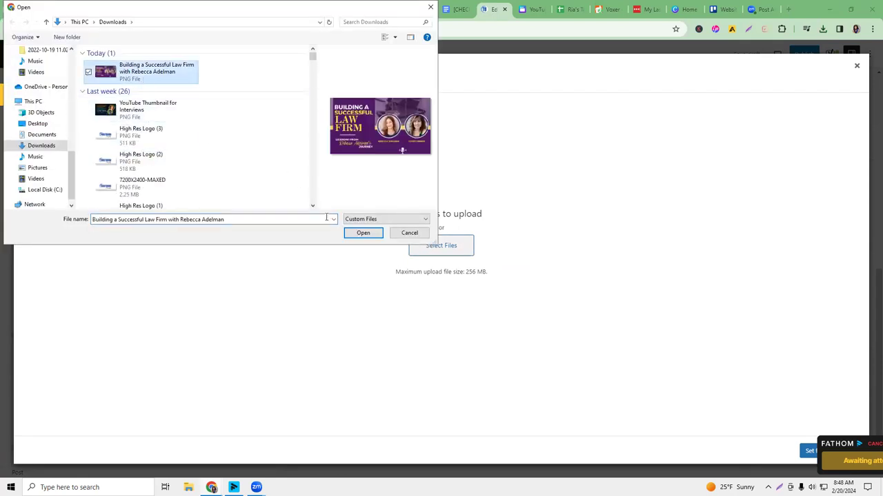
left_click(361, 234)
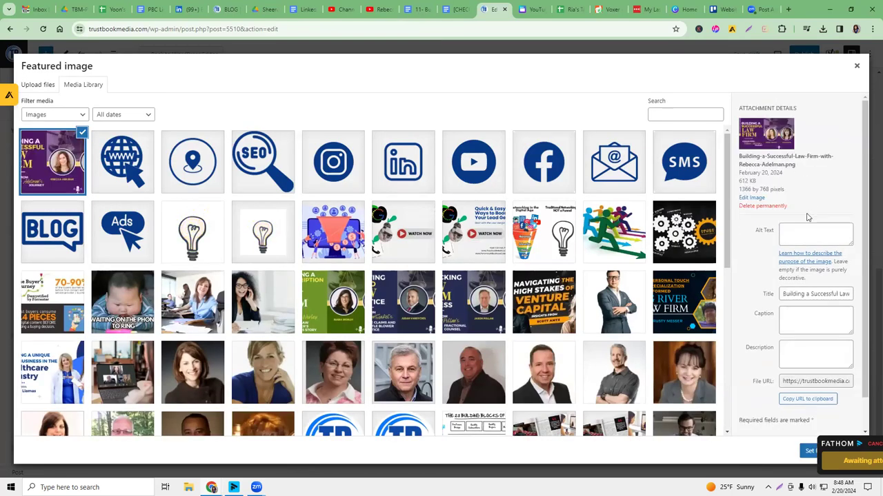
Enter 'Building a Successful Law' as the image's alt text
left_click(795, 238)
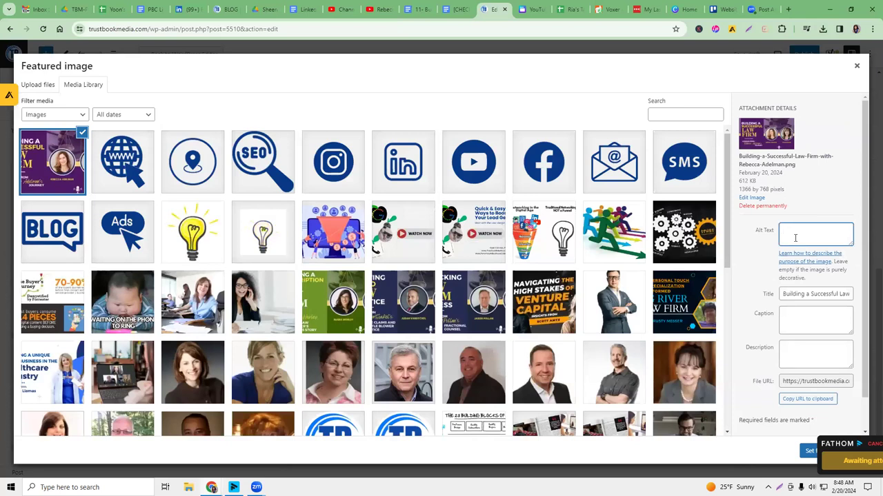
type("Building")
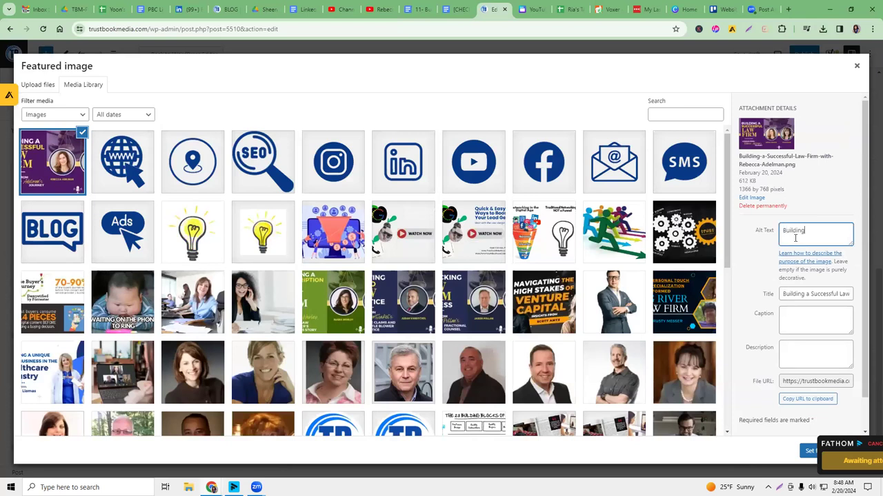
type(" a Successful Law Firm")
left_click_drag(807, 239, 772, 235)
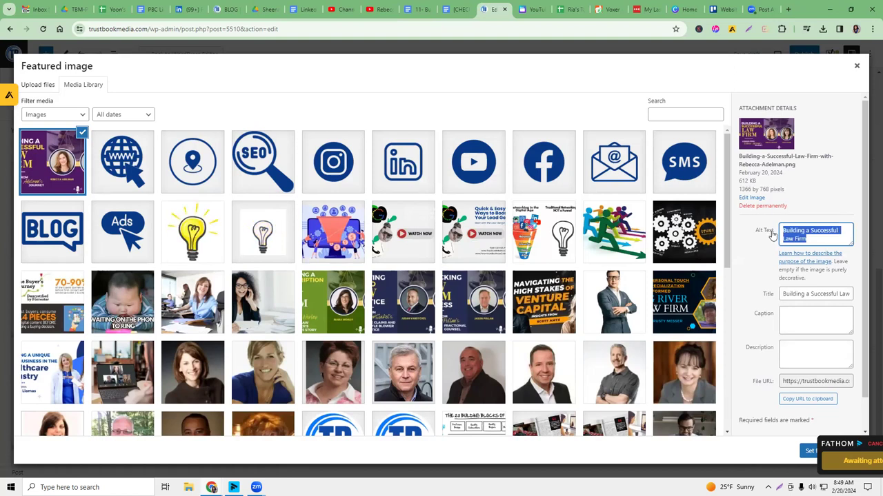
left_click(860, 257)
Keep Compression Level on High and set the purple law-firm graphic as the featured image
scroll(862, 262, "down", 1)
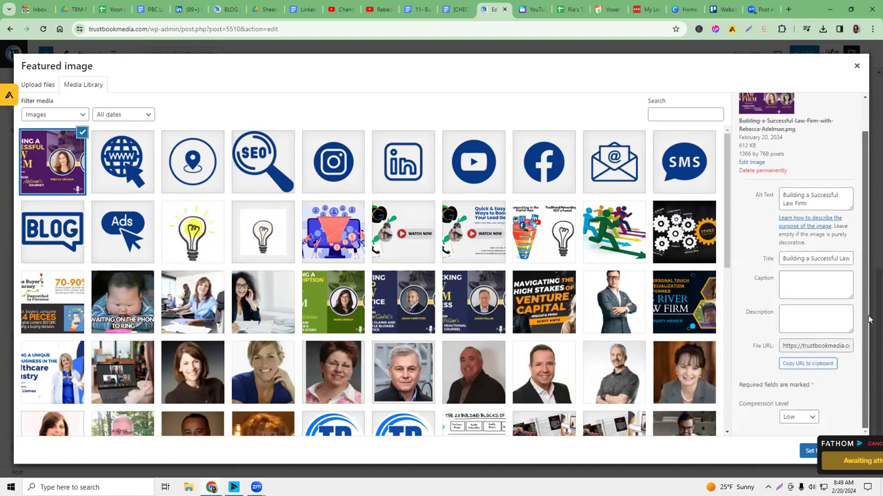
left_click(811, 419)
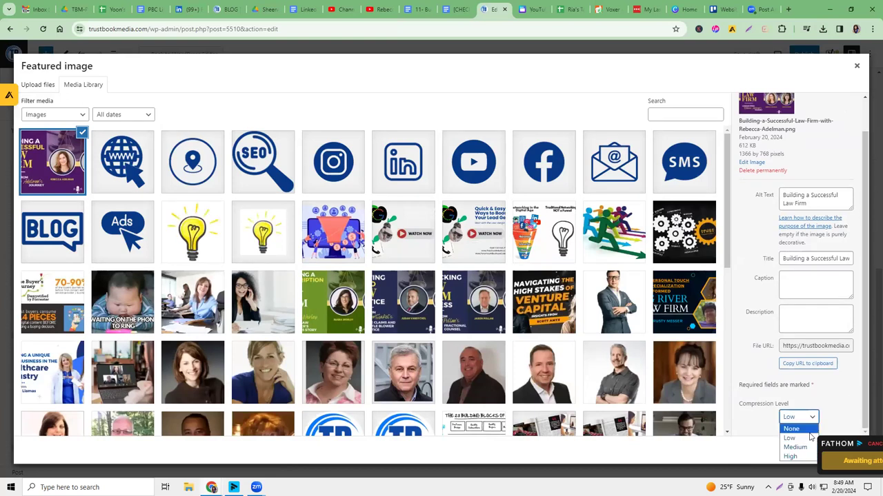
left_click(825, 418)
left_click(805, 419)
left_click(804, 441)
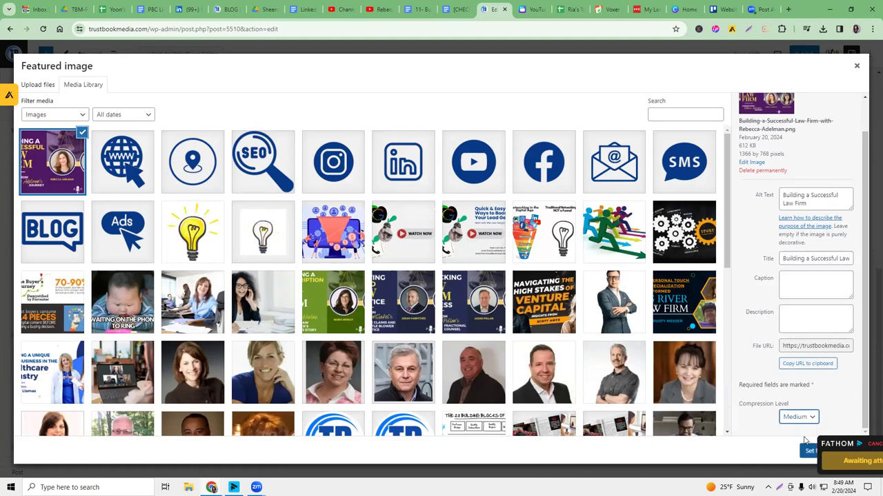
left_click(795, 419)
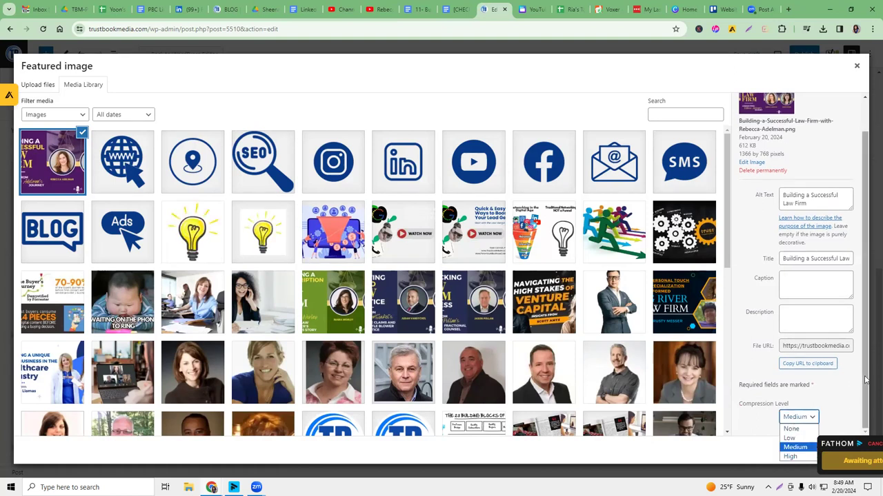
left_click(851, 442)
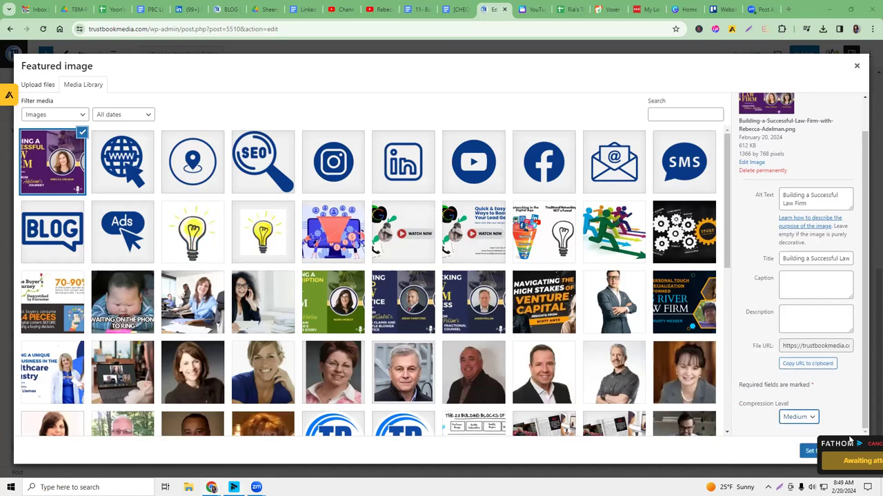
left_click(808, 422)
key("Down")
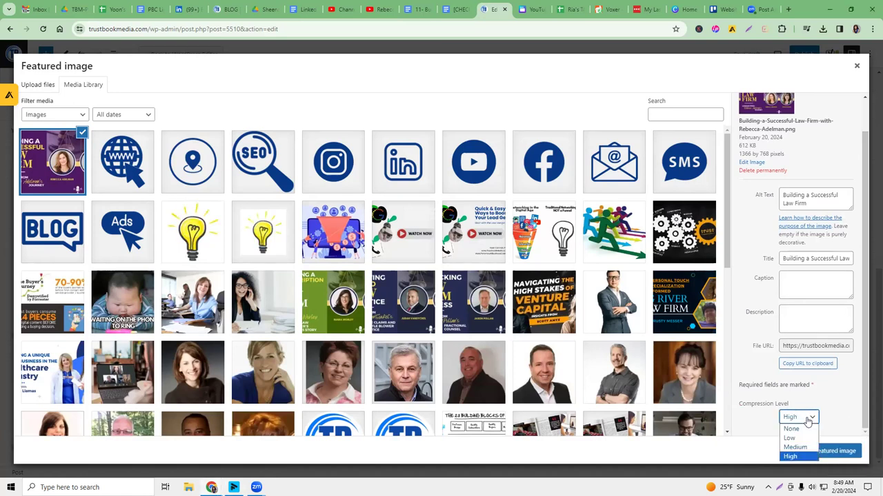
key("ctrl+minus")
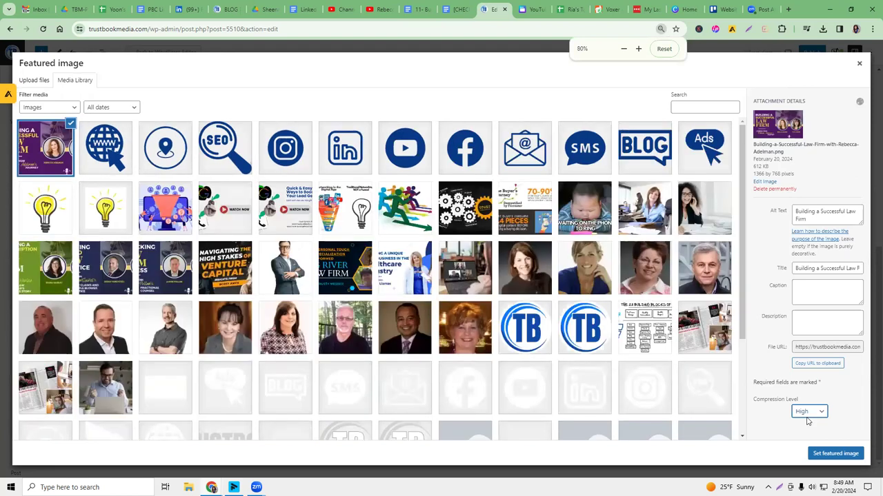
key("ctrl+minus")
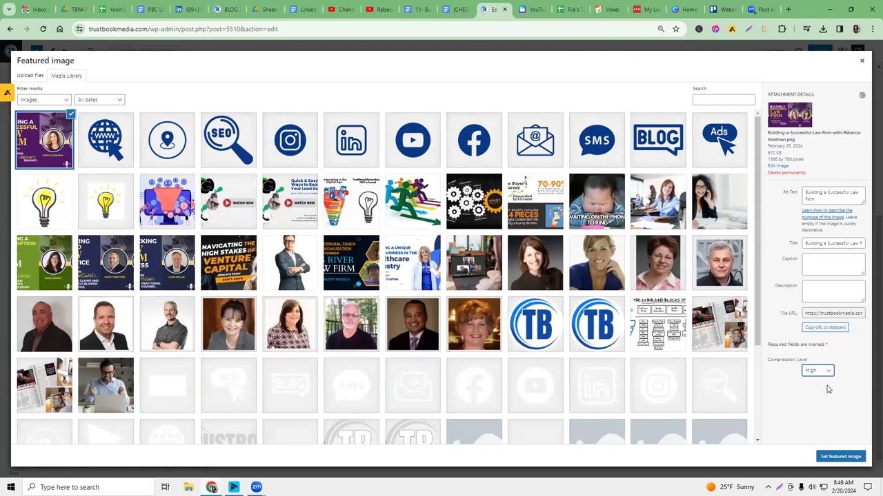
left_click(819, 442)
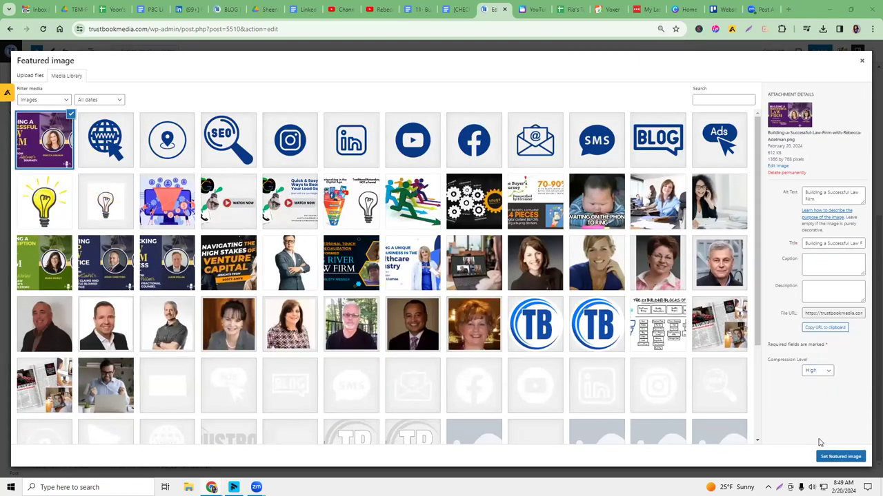
left_click(855, 457)
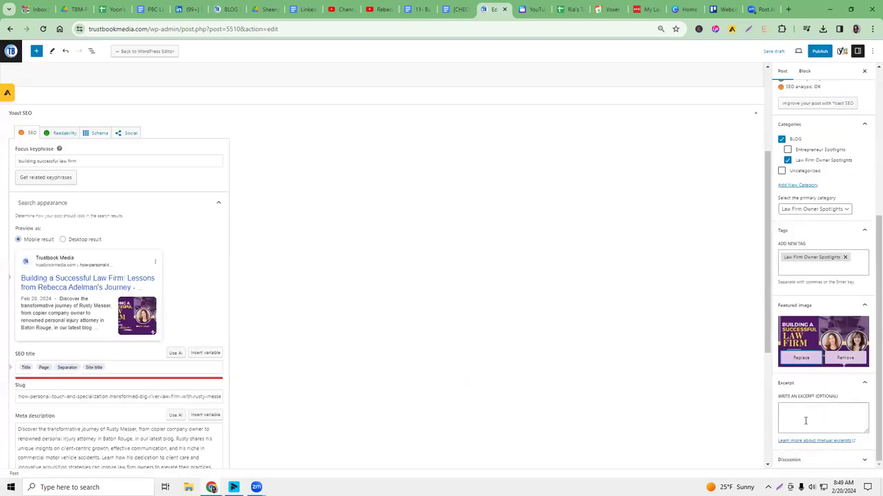
key("ctrl+plus")
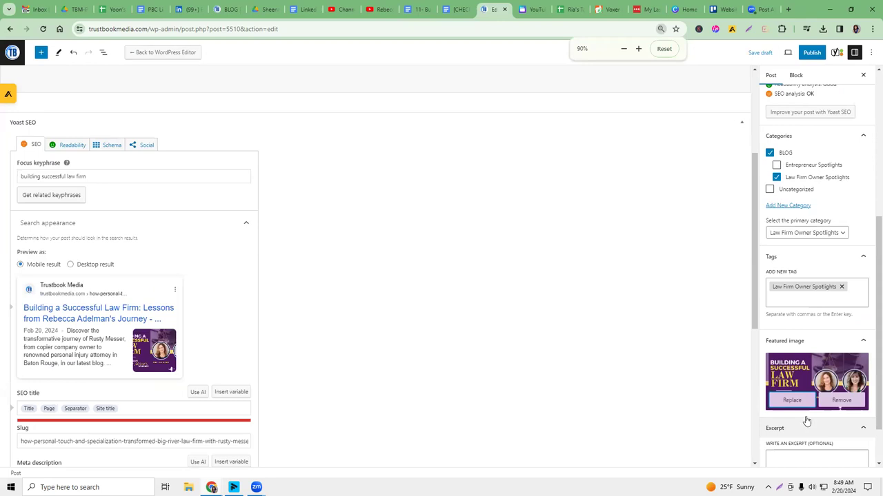
scroll(869, 269, "down", 2)
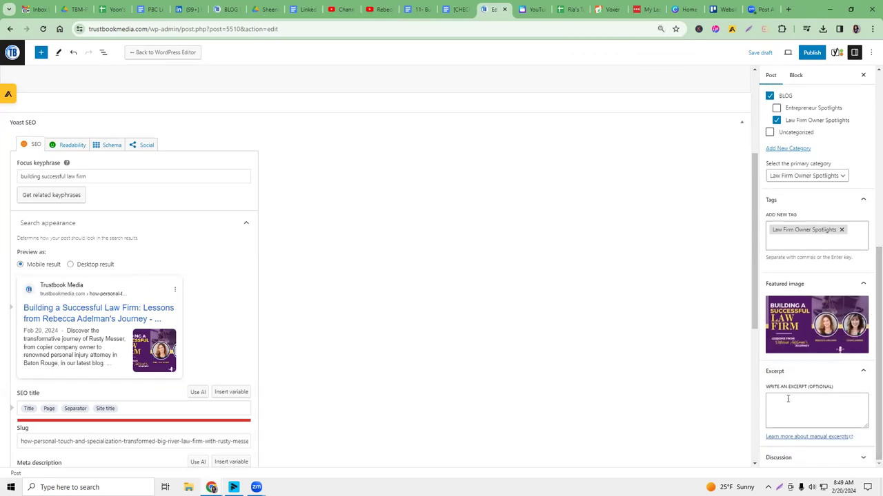
left_click(787, 409)
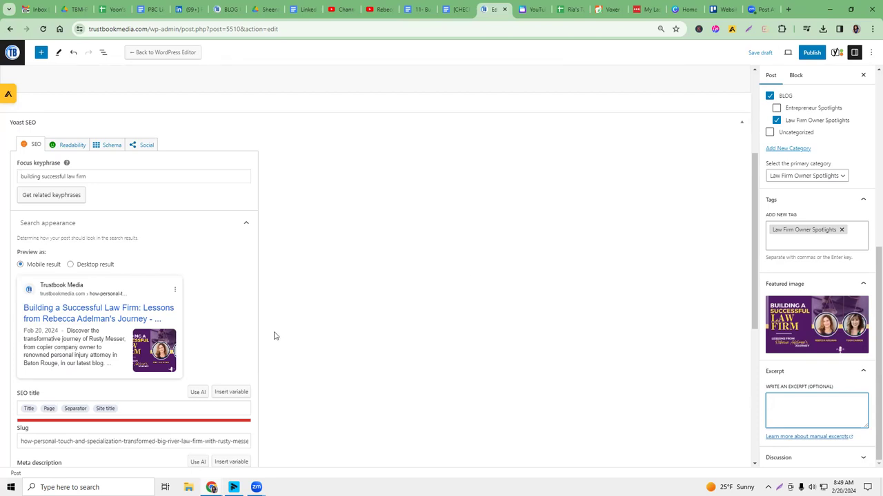
left_click_drag(754, 169, 758, 215)
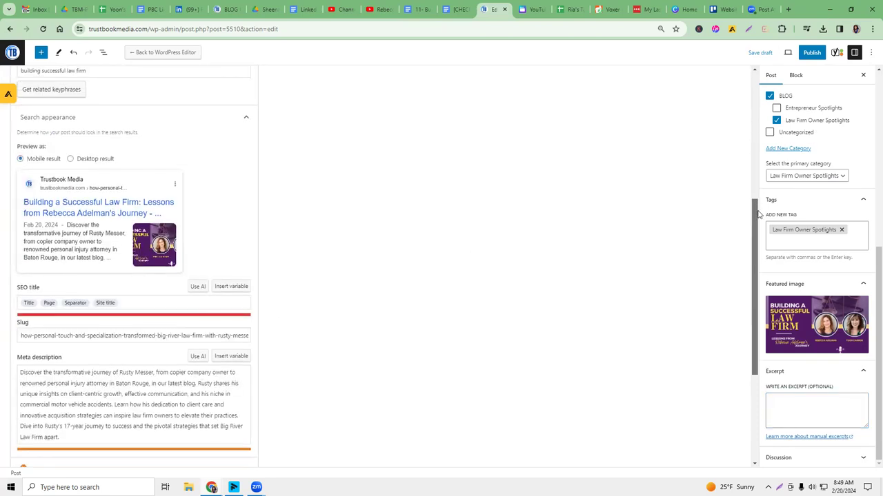
left_click(459, 10)
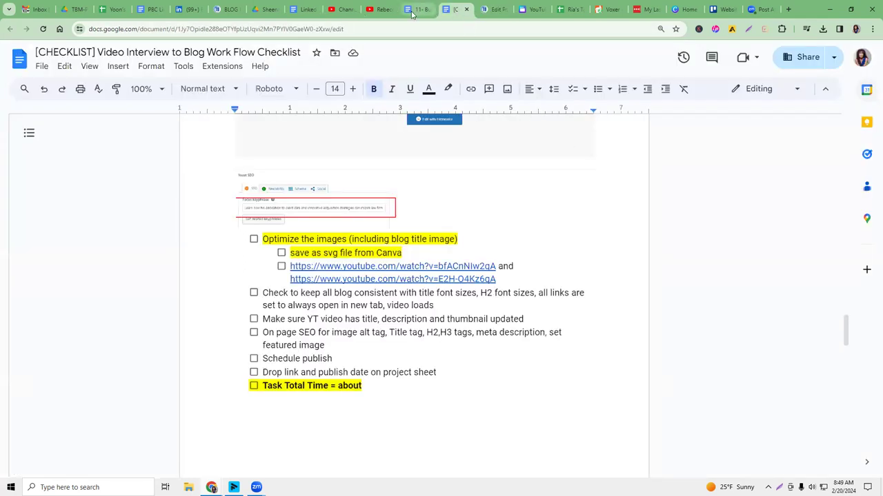
left_click(415, 9)
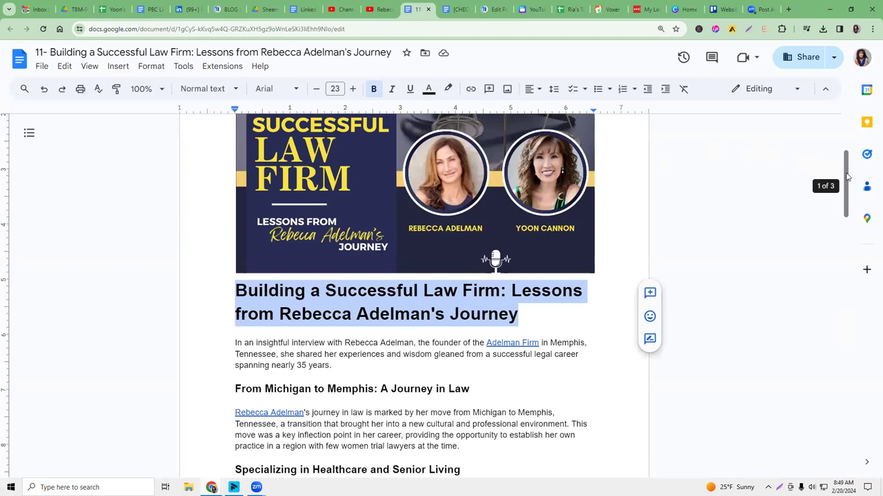
left_click(485, 343)
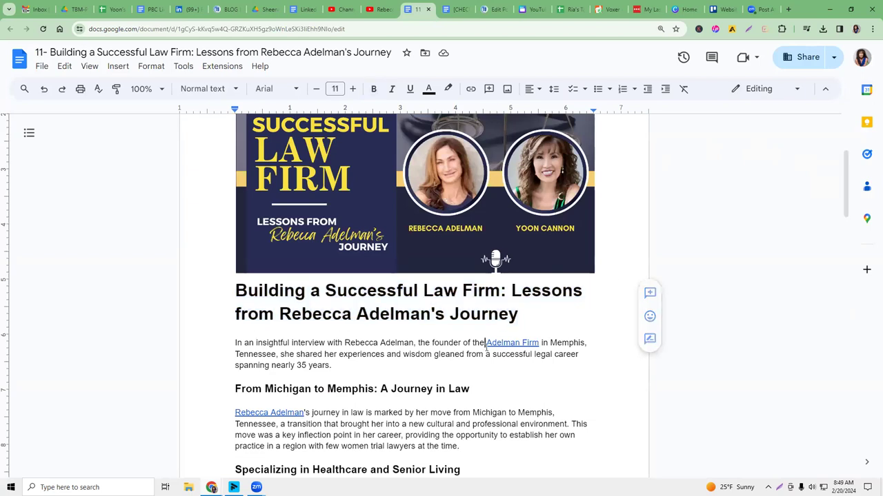
left_click_drag(527, 319, 236, 312)
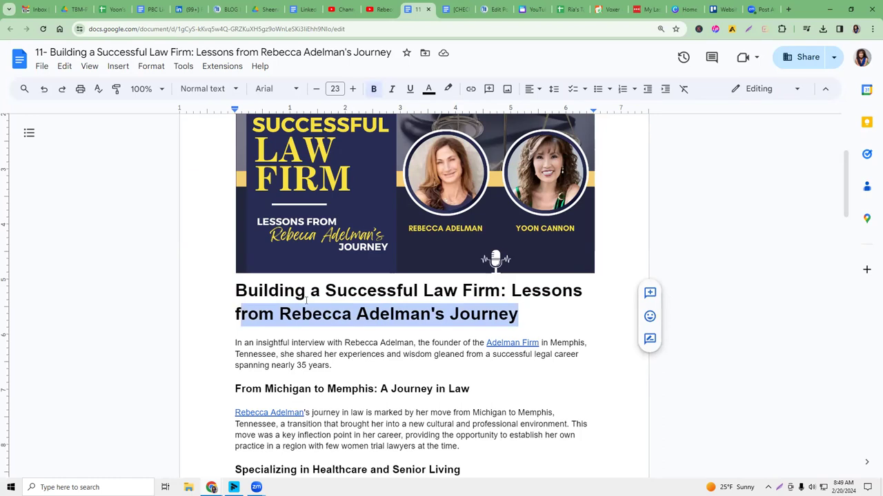
left_click(333, 299)
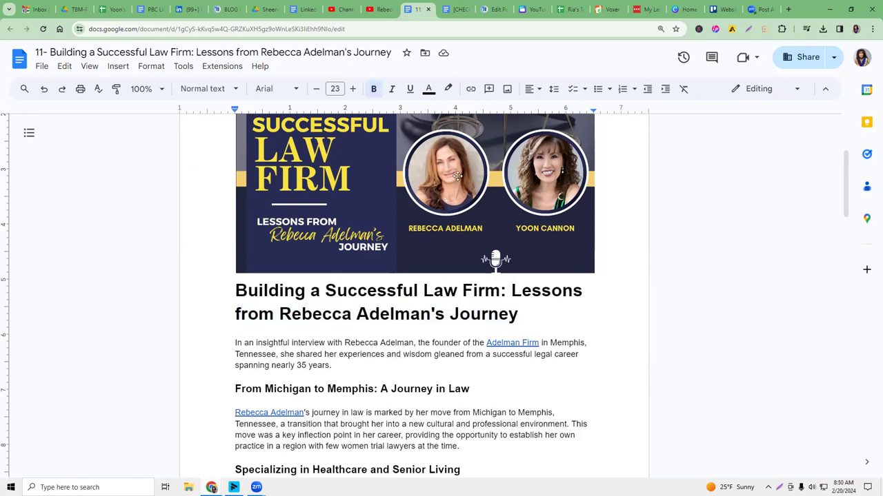
Replace the old personal-touch slug with building-a-successful-law-firm-with- plus the guest's name
left_click(496, 9)
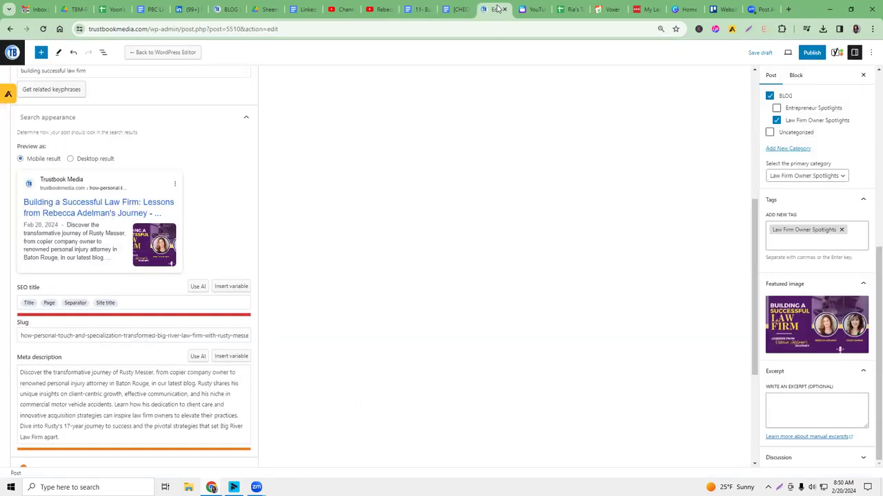
left_click(103, 337)
left_click_drag(374, 308, 364, 314)
left_click(251, 335)
left_click(250, 335)
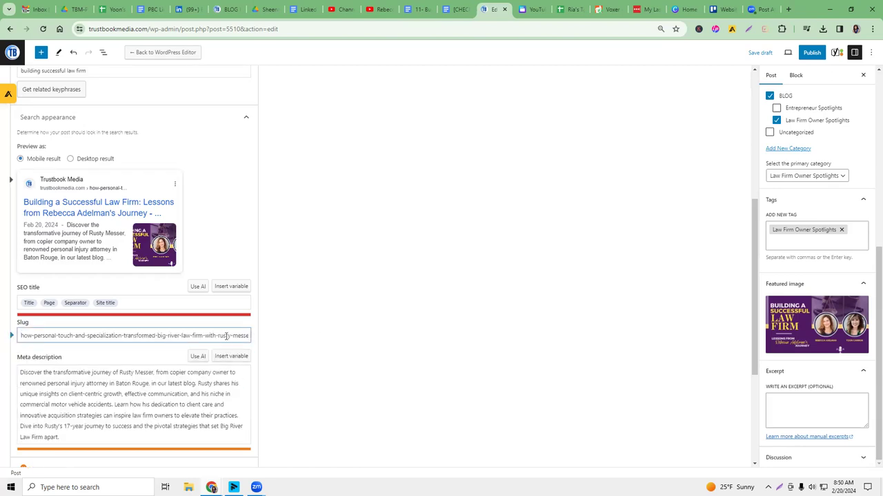
key("BackSpace")
key("BackSpace")
key("BackSpace")
key("BackSpace")
key("BackSpace")
key("BackSpace")
key("BackSpace")
key("BackSpace")
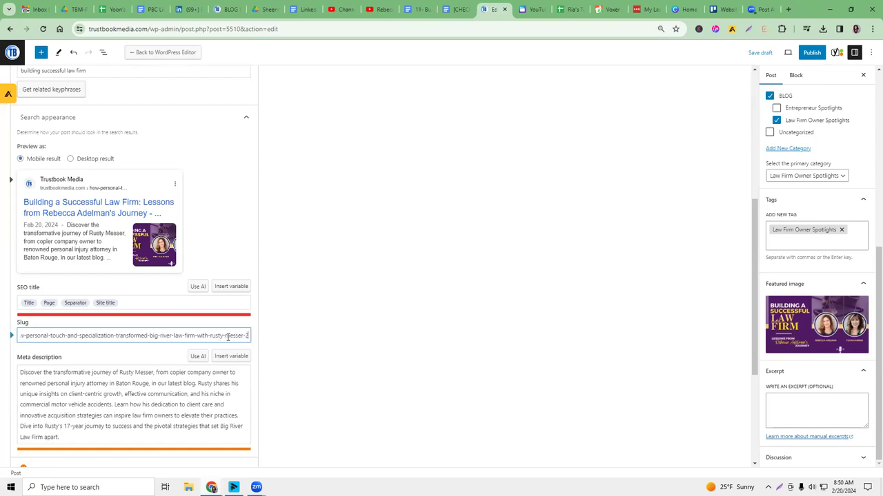
key("BackSpace")
key("BackSpace")
key("BackSpace")
key("BackSpace")
key("BackSpace")
key("BackSpace")
key("BackSpace")
key("BackSpace")
key("BackSpace")
key("BackSpace")
key("BackSpace")
key("BackSpace")
key("BackSpace")
key("BackSpace")
key("BackSpace")
key("BackSpace")
key("BackSpace")
key("BackSpace")
key("BackSpace")
key("BackSpace")
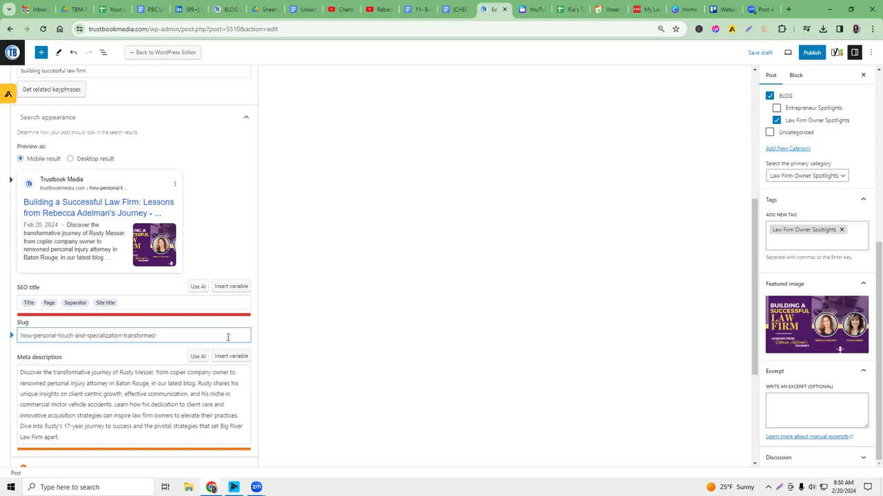
key("BackSpace")
key("BackSpace")
key("BackSpace")
key("BackSpace")
key("BackSpace")
key("BackSpace")
key("BackSpace")
key("BackSpace")
key("BackSpace")
key("BackSpace")
key("BackSpace")
key("BackSpace")
key("BackSpace")
key("BackSpace")
key("BackSpace")
key("BackSpace")
key("BackSpace")
key("BackSpace")
key("BackSpace")
key("BackSpace")
type("building-a-successful-law-firm-with-rebecca")
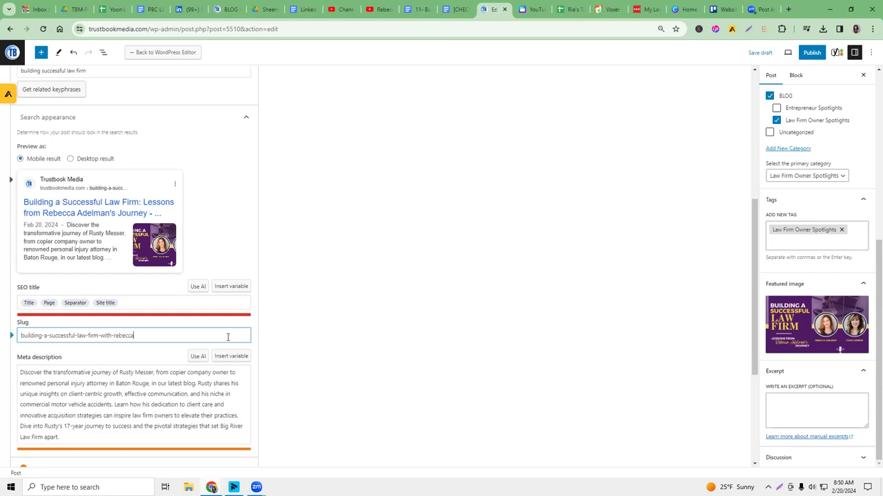
type("man")
left_click(415, 9)
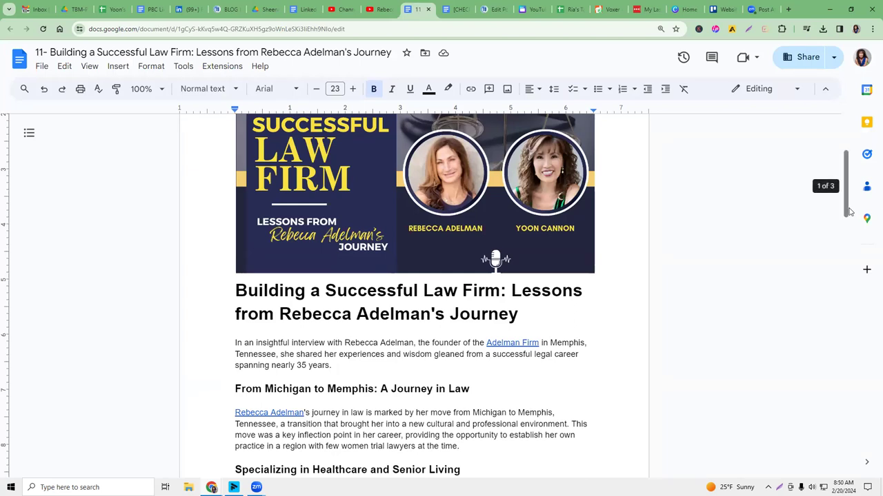
scroll(849, 211, "down", 2)
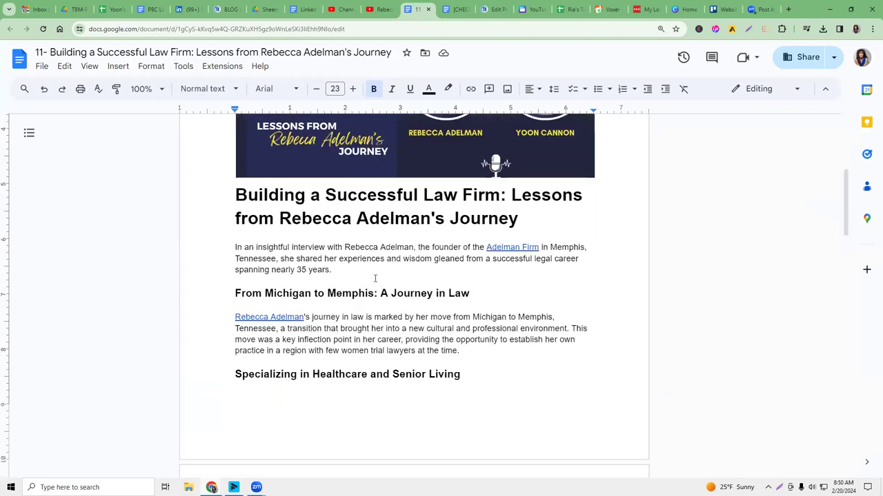
left_click_drag(332, 269, 215, 254)
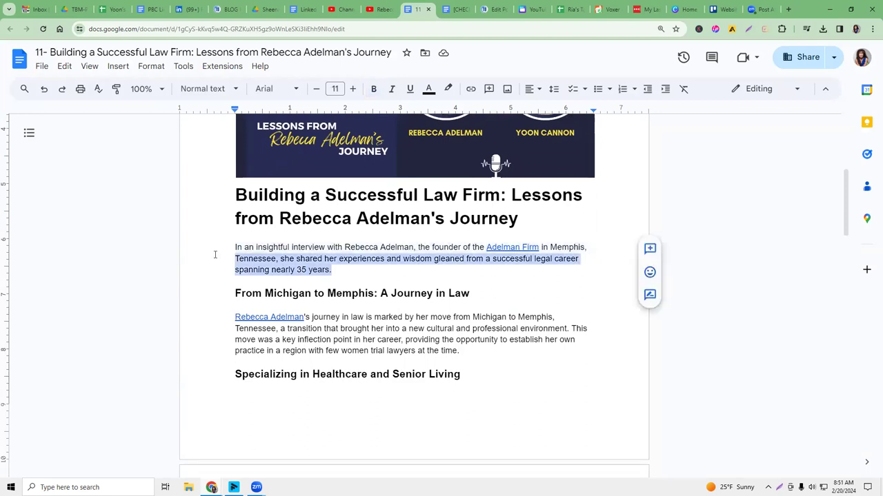
left_click(492, 11)
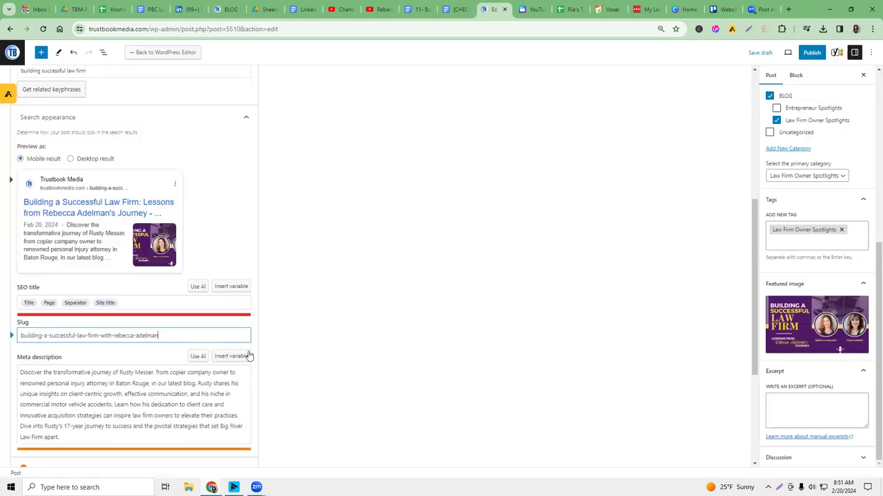
Paste the copied sentence over the Yoast meta description, then select the full intro paragraph in the Google Doc
left_click_drag(76, 437, 8, 372)
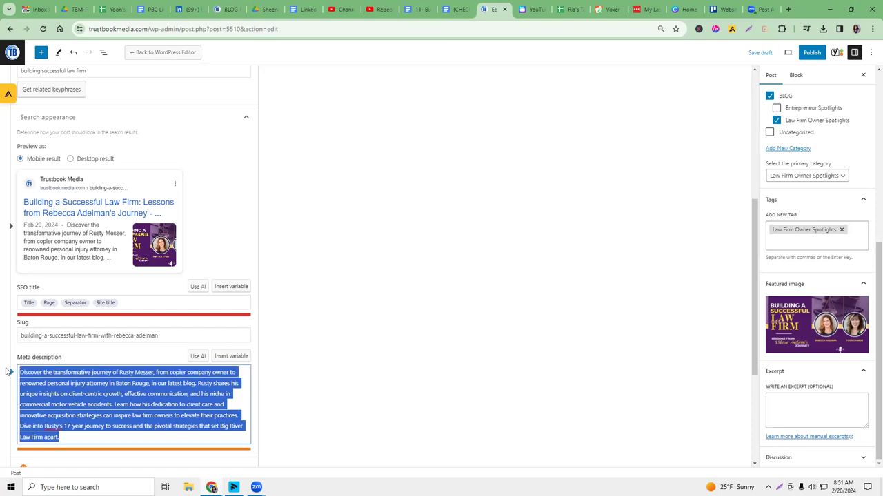
type("Tennessee, she shared her experiences and wisdom gleaned from a successful legal career spanning nearly 35 years.")
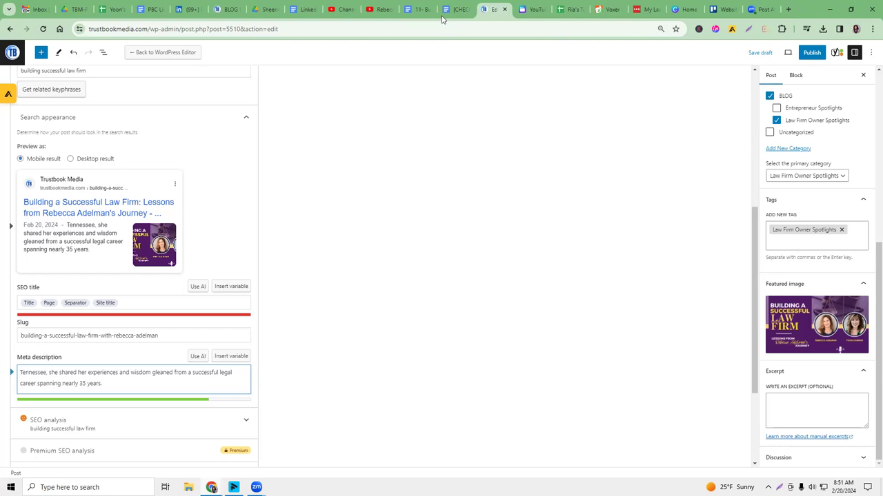
left_click(418, 10)
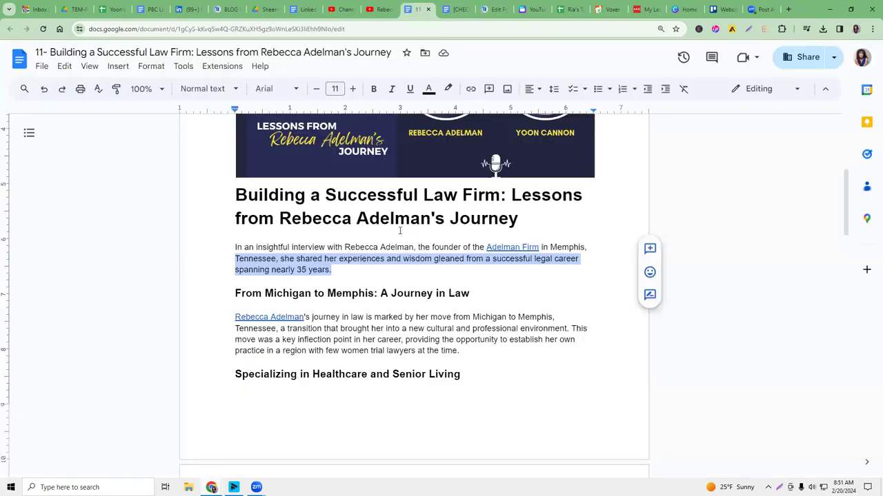
left_click(332, 269)
left_click_drag(332, 269, 231, 244)
key("ctrl+c")
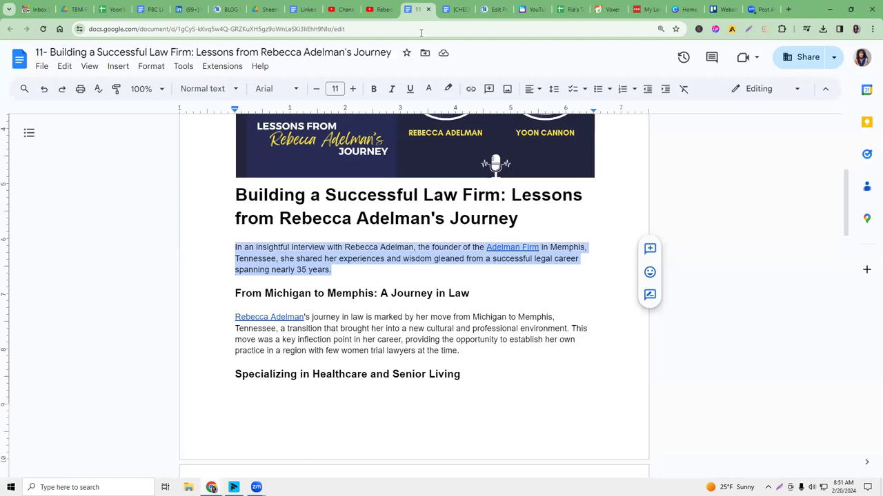
left_click(492, 10)
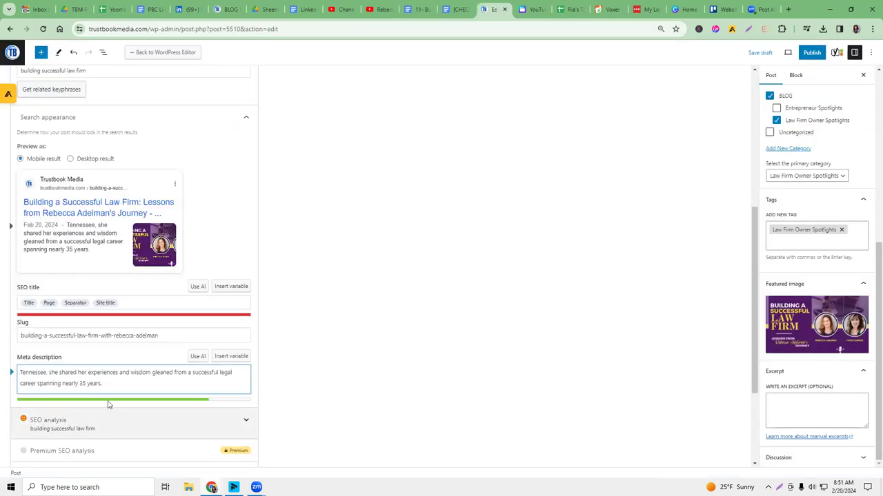
Paste the intro into the meta description, prepend 'Spotlight on law firm owners on building a successful law firm.' and capitalise 'Insightful'
left_click_drag(22, 384, 11, 373)
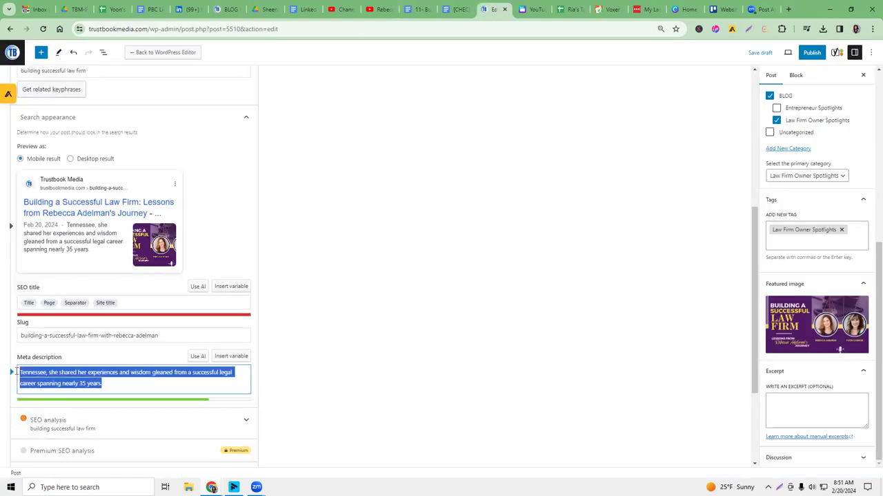
key("ctrl+v")
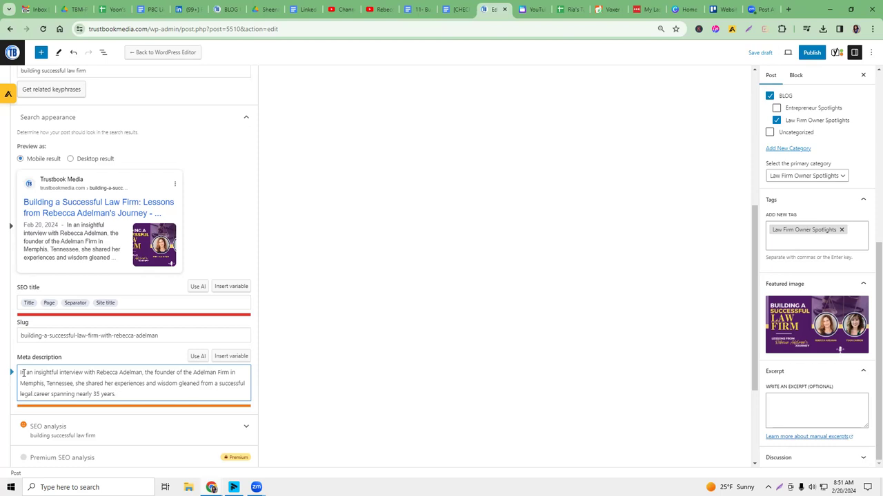
type("Spotlight on")
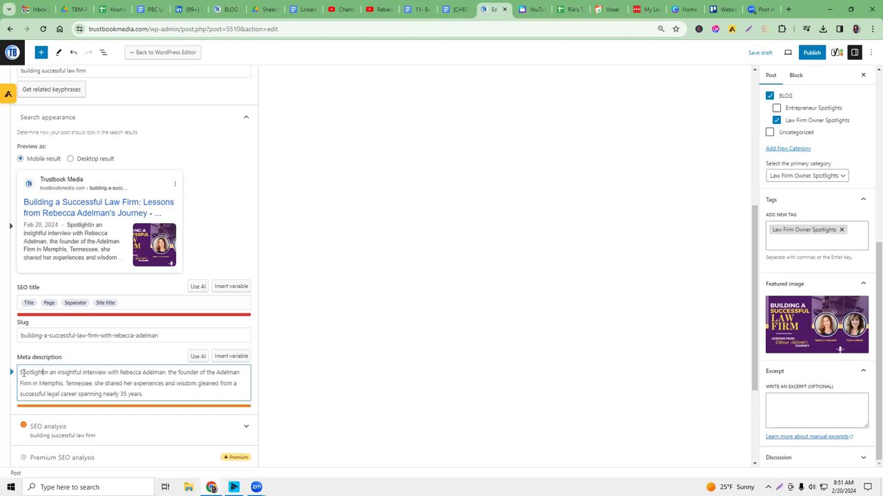
type(" law")
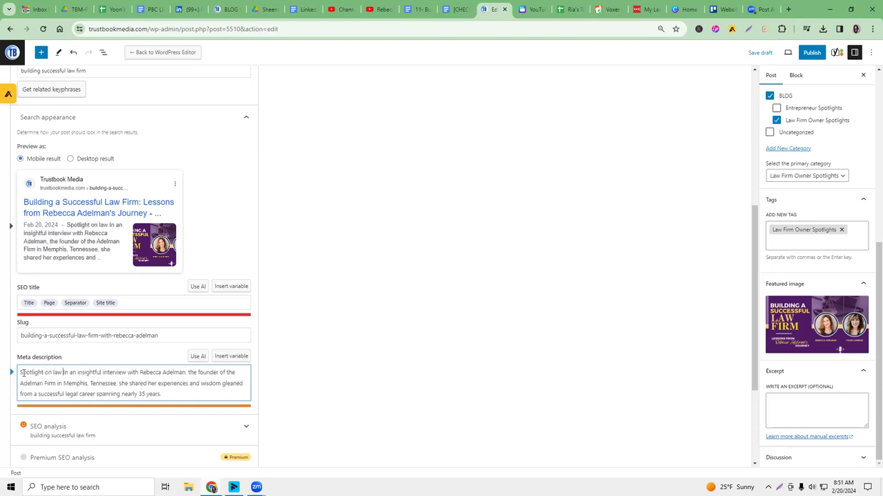
type(" firm o")
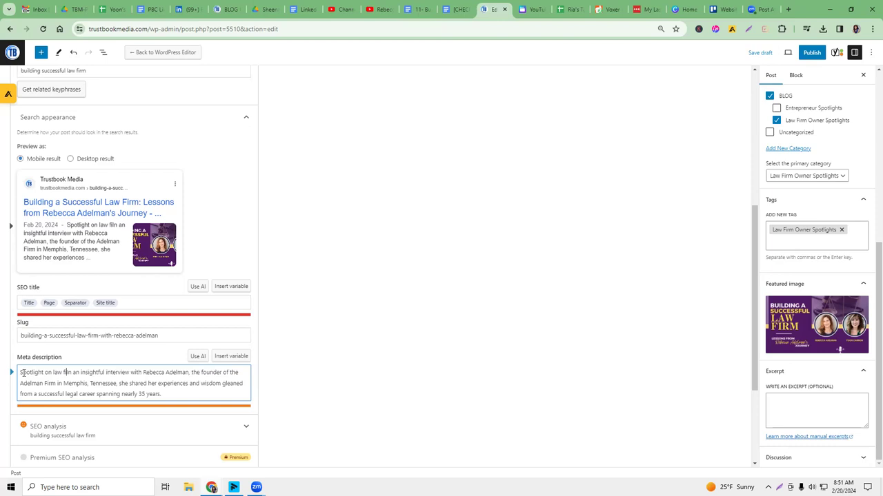
type("wner")
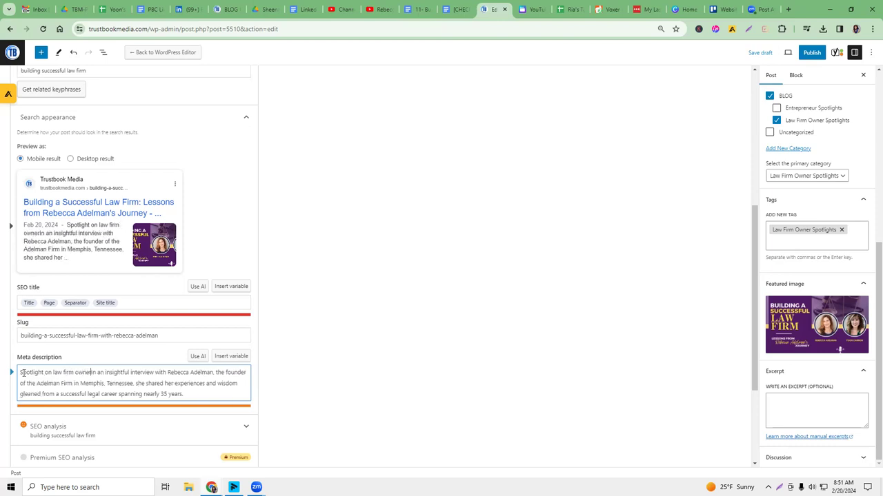
type("s on building a")
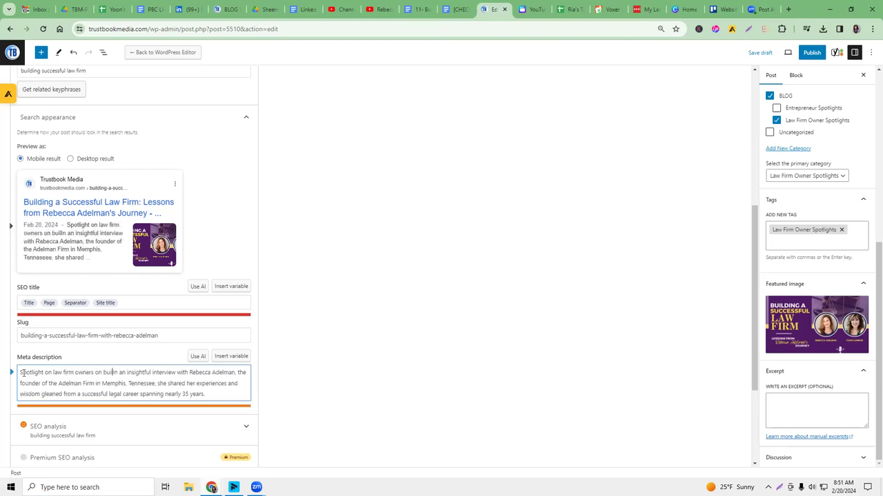
type(" successful ")
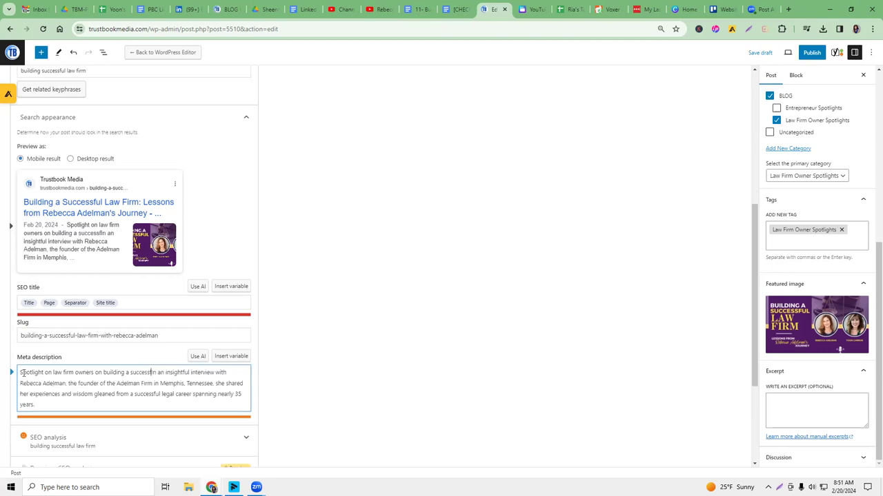
type("law firm.")
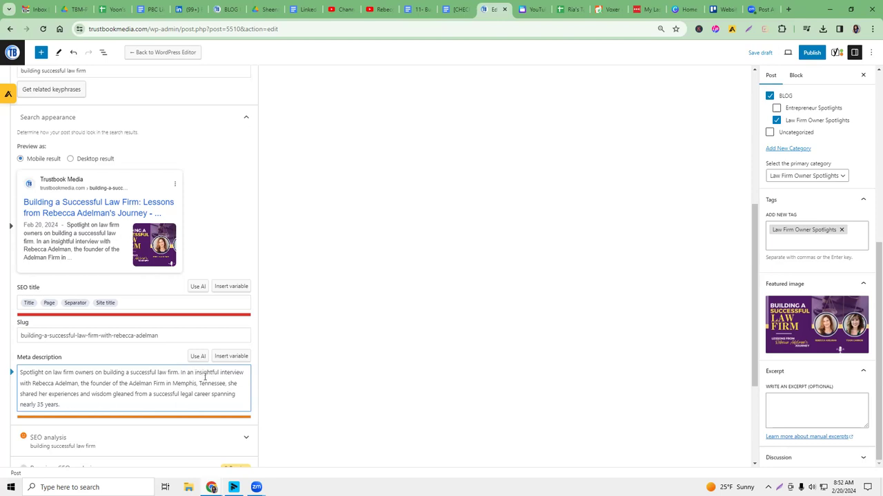
key("BackSpace")
key("BackSpace")
key("BackSpace")
key("BackSpace")
key("BackSpace")
key("BackSpace")
key("Delete")
type("I")
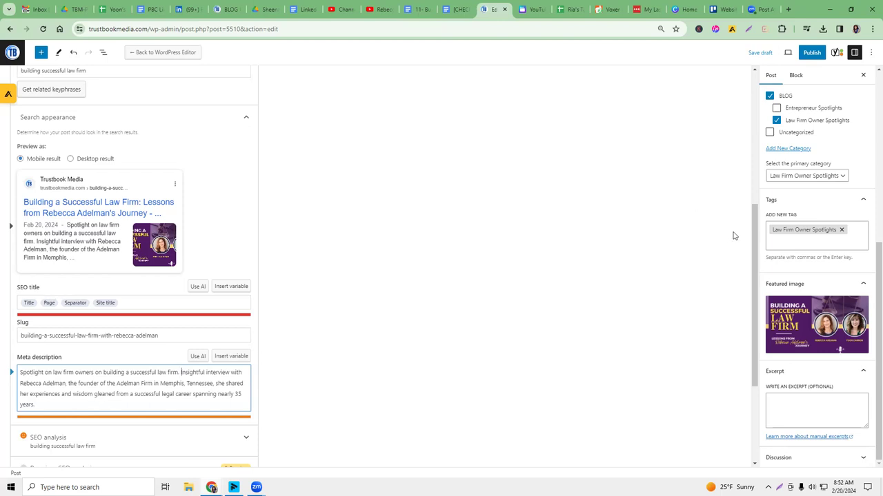
left_click_drag(755, 240, 763, 301)
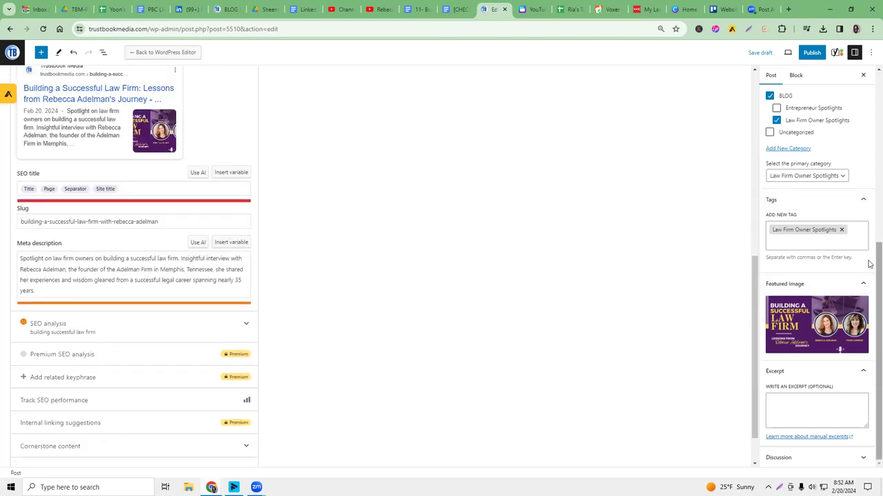
Save the post as a draft and launch Edit with Elementor
scroll(869, 264, "up", 2)
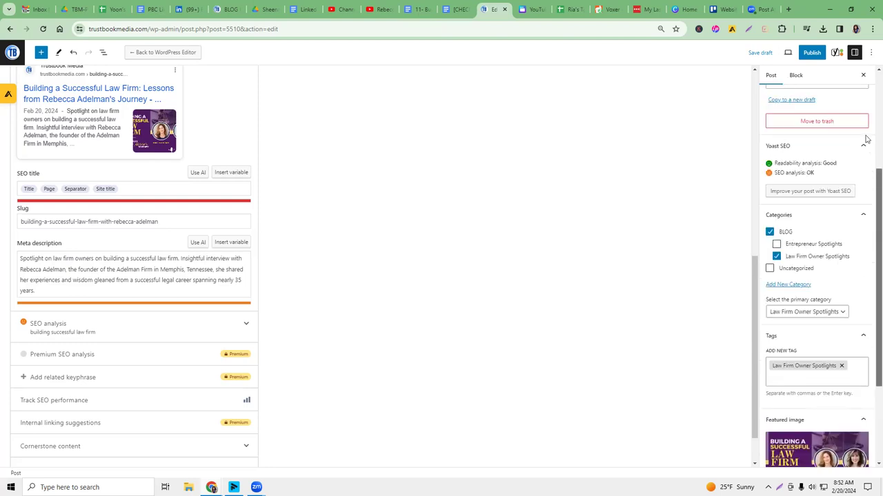
scroll(867, 138, "up", 2)
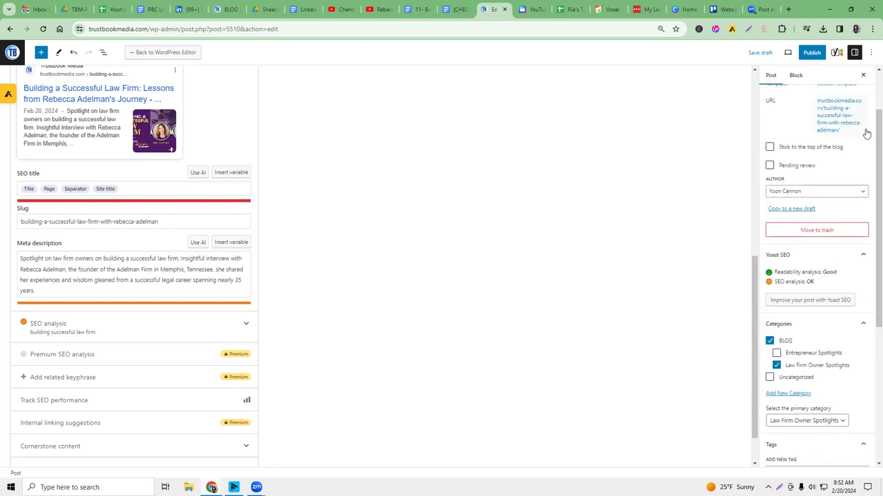
left_click(757, 54)
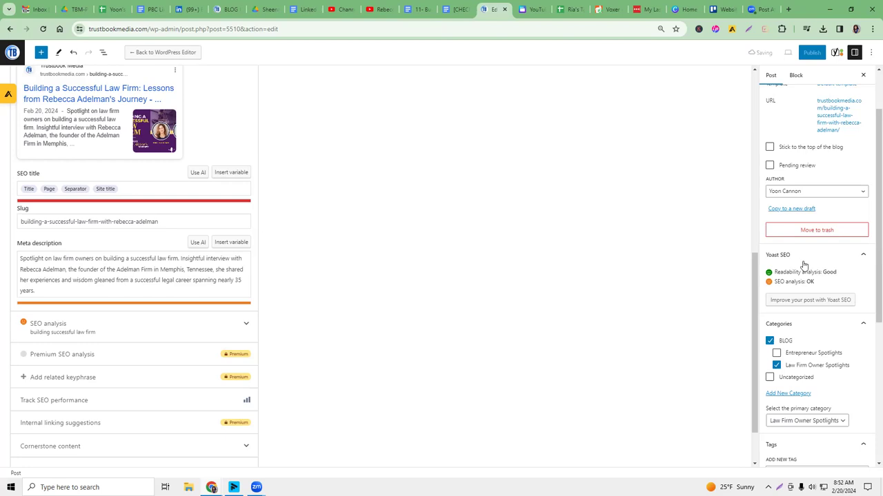
scroll(753, 193, "up", 1)
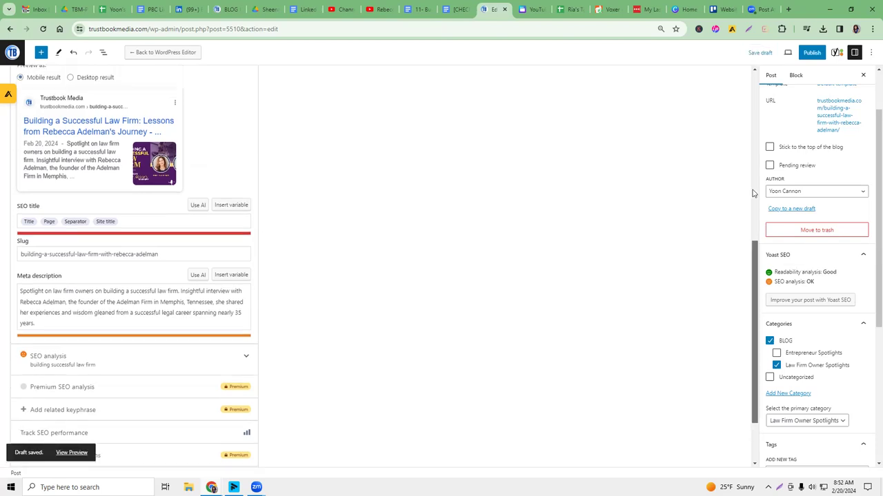
scroll(754, 193, "up", 3)
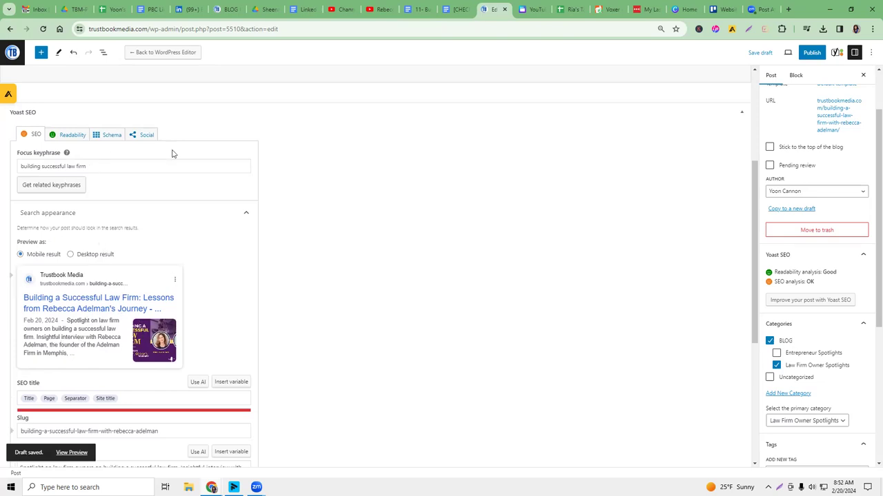
left_click_drag(754, 201, 724, 117)
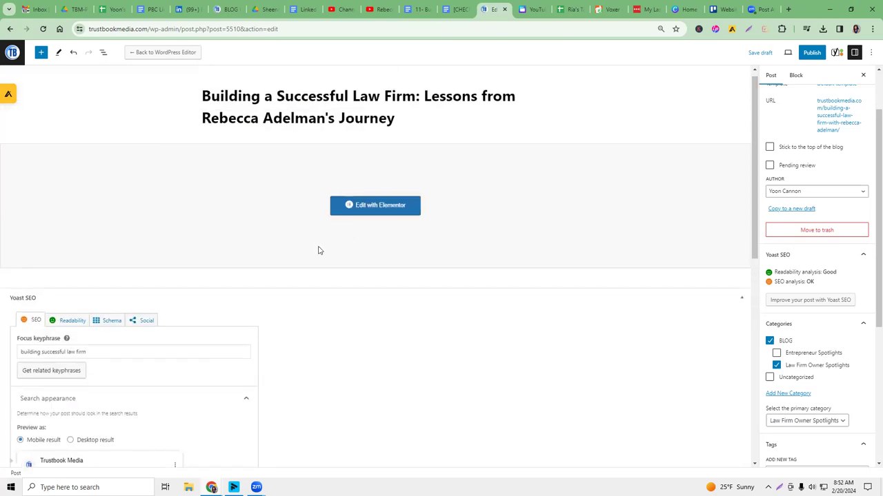
left_click(366, 204)
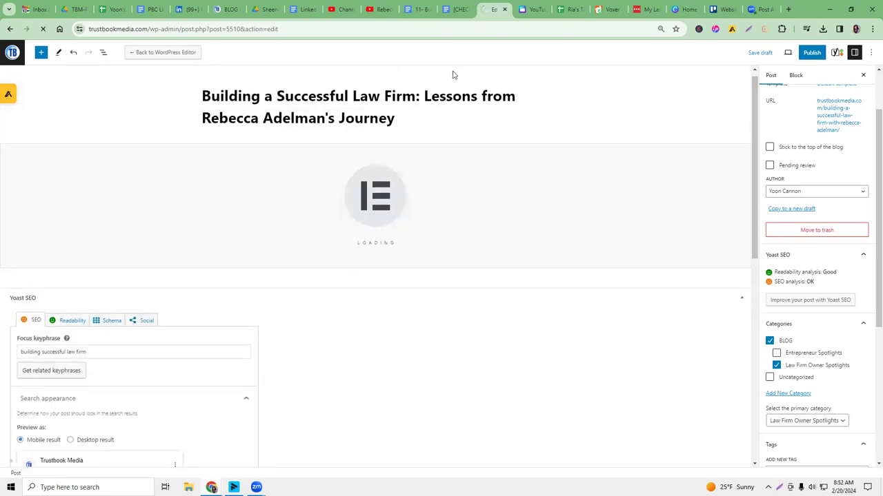
Select the Google Docs article from the intro paragraph through 'WANT TO DRIVE MORE LEADS FOR YOUR BUSINESS?'
left_click(420, 10)
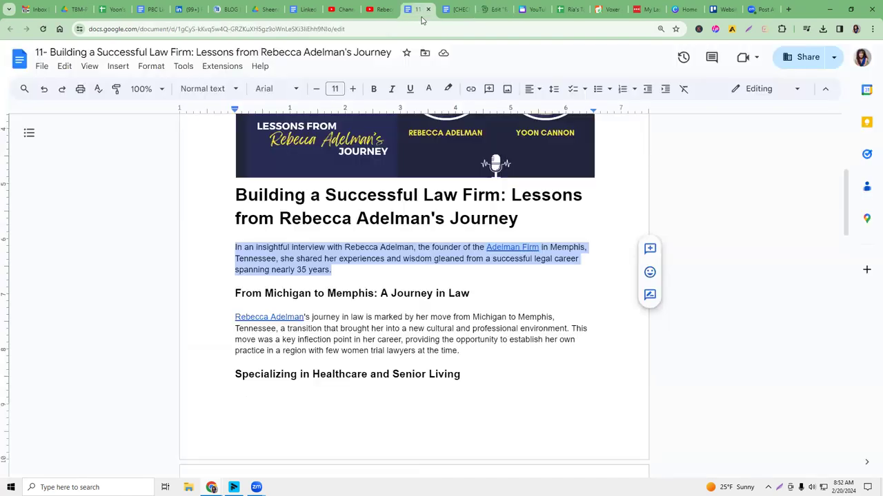
left_click(391, 218)
mouse_move(235, 249)
left_mouse_down()
mouse_move(296, 283)
mouse_move(315, 368)
mouse_move(346, 422)
mouse_move(317, 354)
mouse_move(348, 445)
mouse_move(319, 365)
mouse_move(328, 276)
mouse_move(487, 263)
left_mouse_up()
scroll(345, 420, "down", 10)
scroll(325, 376, "down", 5)
scroll(348, 441, "down", 5)
left_click_drag(569, 267, 560, 305)
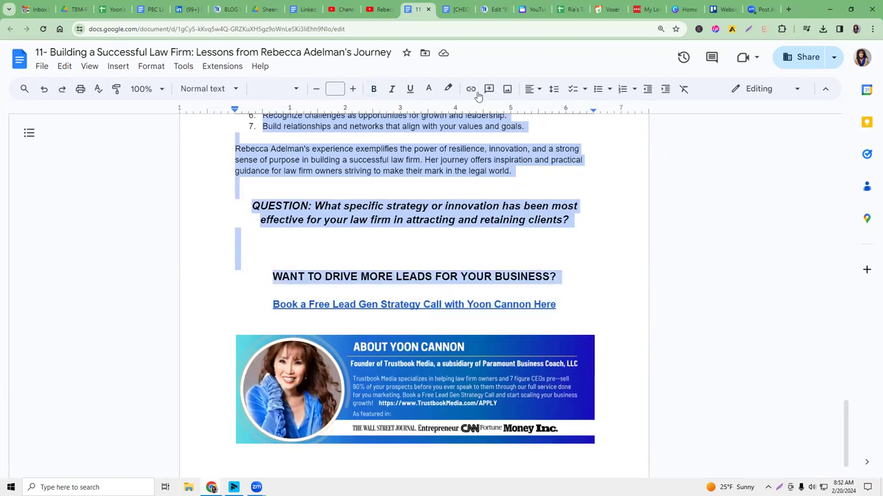
left_click(494, 10)
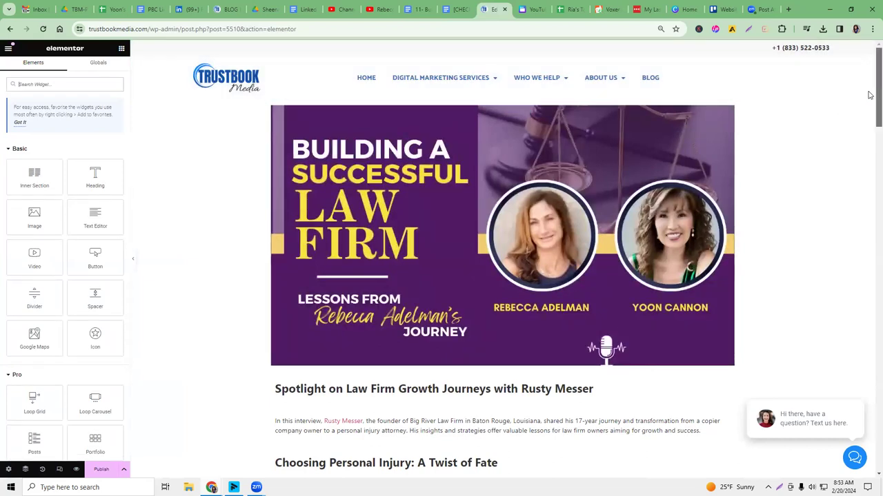
Paste the article over the old template text in Elementor's text widget and select the youtu.be URL
scroll(871, 94, "down", 3)
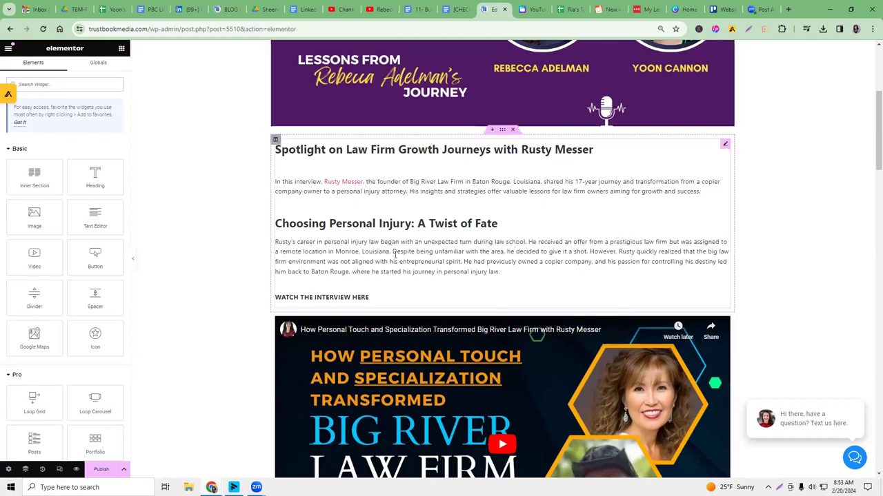
left_click(395, 254)
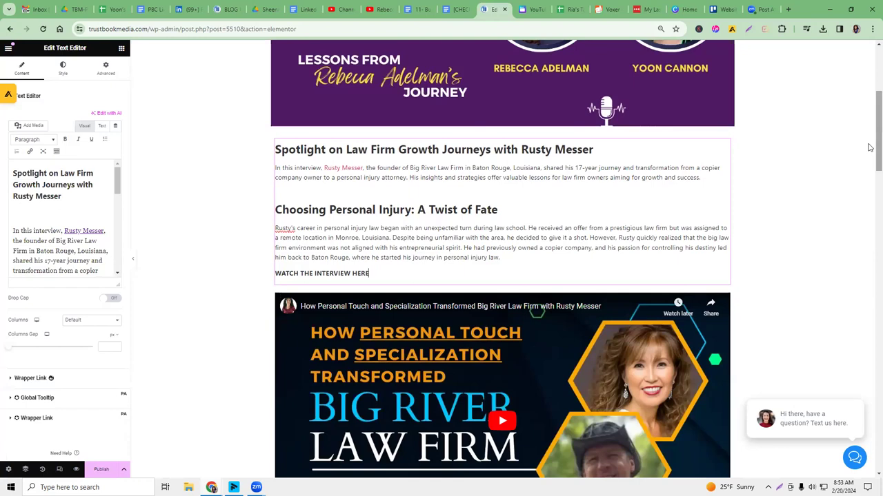
scroll(868, 147, "down", 2)
scroll(867, 146, "up", 1)
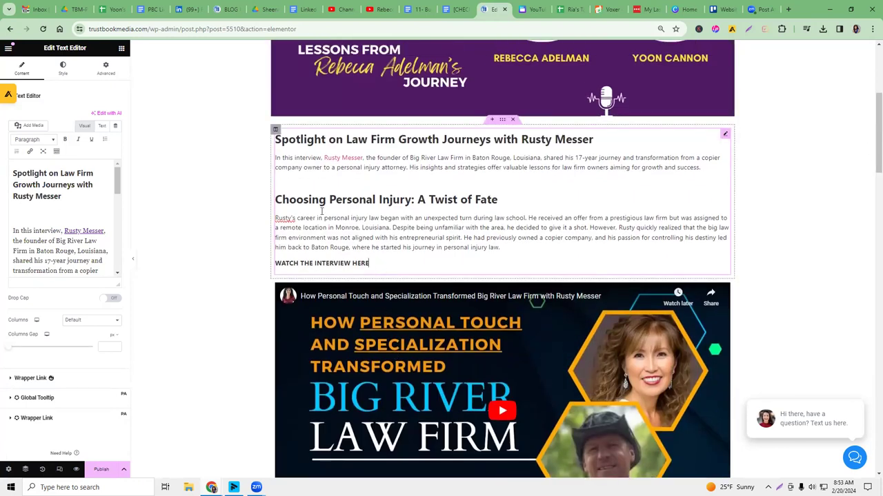
left_click(273, 141, "shift")
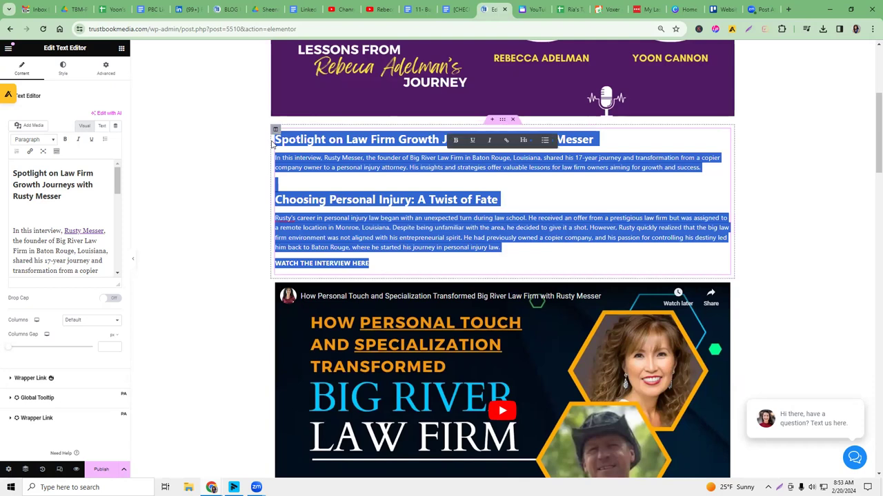
key("ctrl+v")
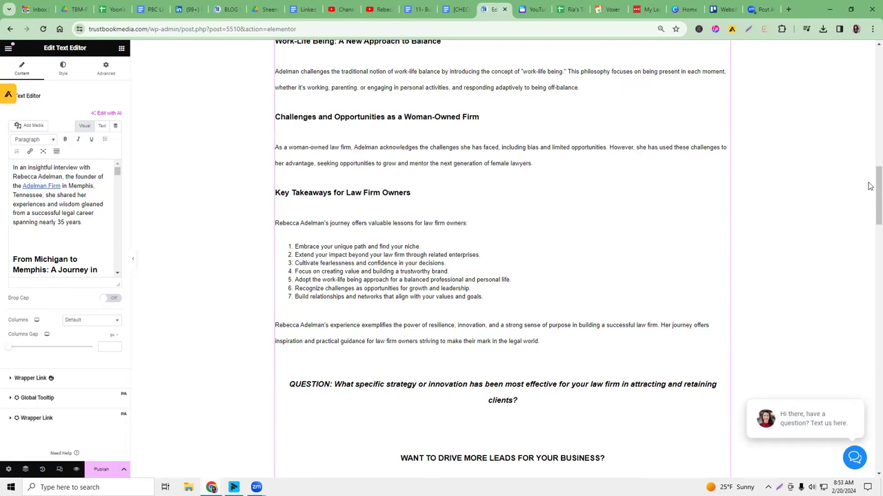
scroll(869, 158, "up", 4)
scroll(868, 153, "up", 1)
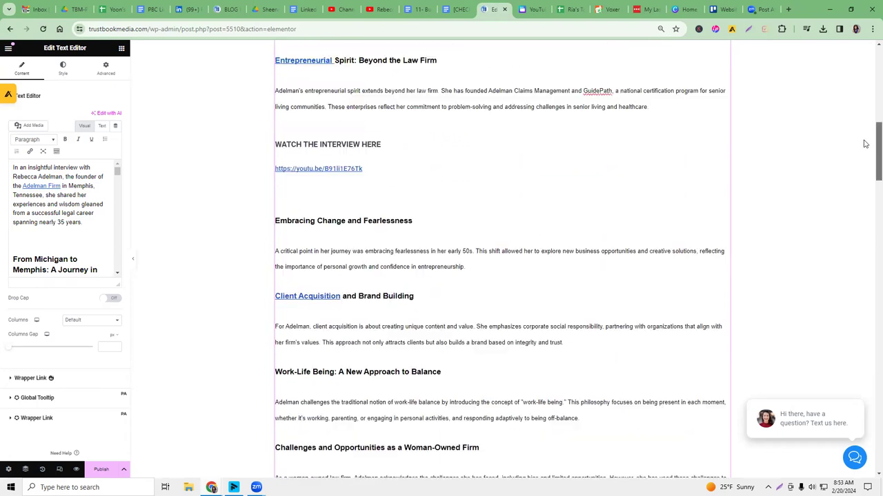
left_click_drag(395, 173, 274, 177)
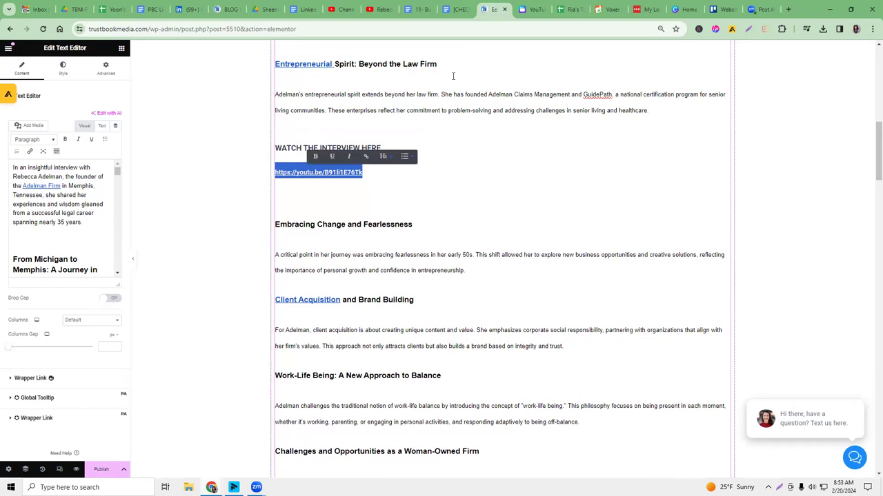
Open the interview video's details in Studio and retype its title as 'Building a Successful Law Firm'
left_click(377, 9)
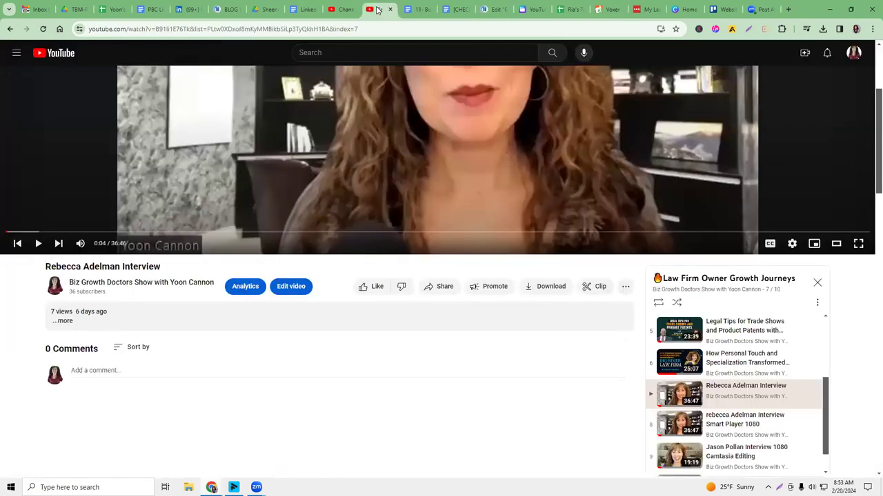
left_click(347, 9)
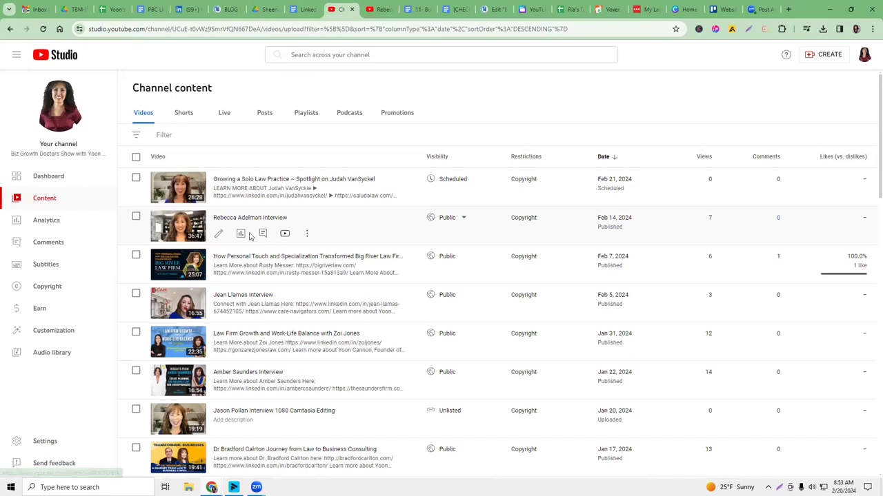
left_click(307, 234)
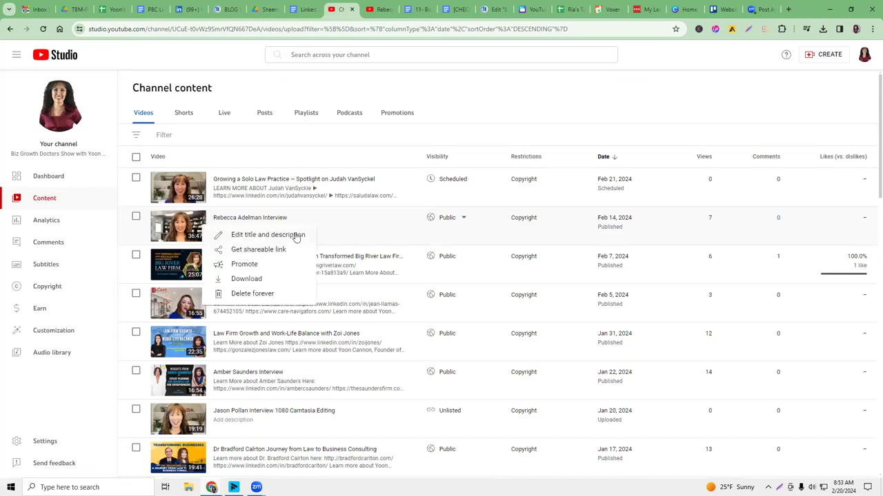
left_click(297, 235)
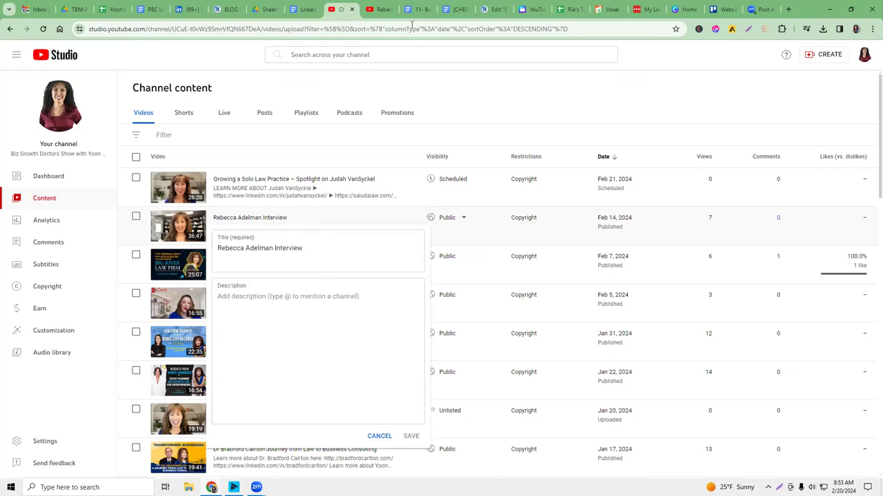
left_click(318, 247)
key("ctrl+a")
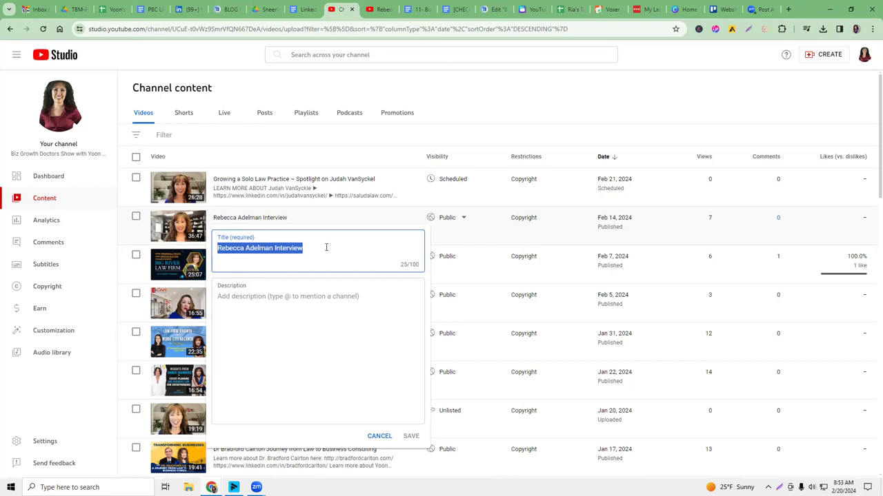
type("Building a Suc")
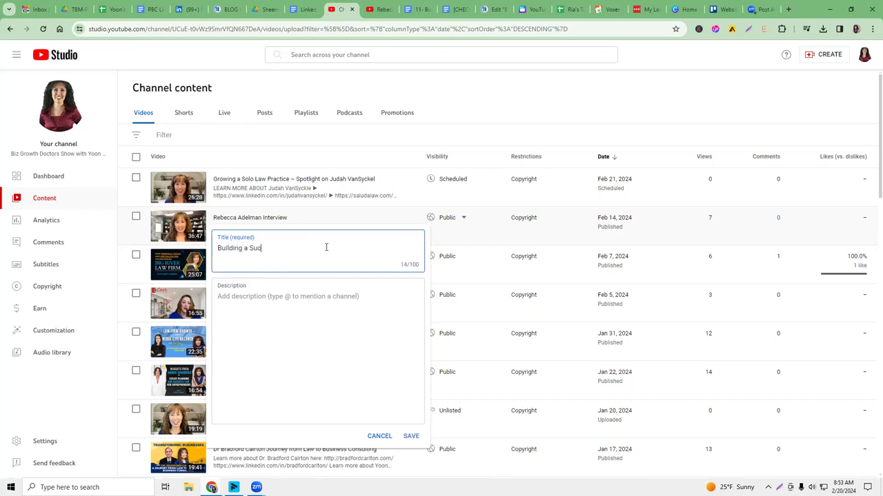
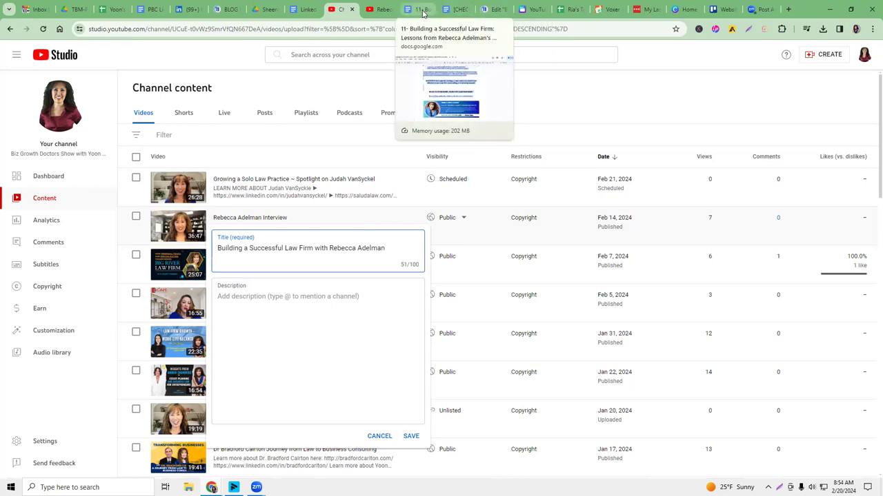
Replace 'with' in the title with '- Lessons from' plus the guest's name and 'Journey'
left_click(422, 9)
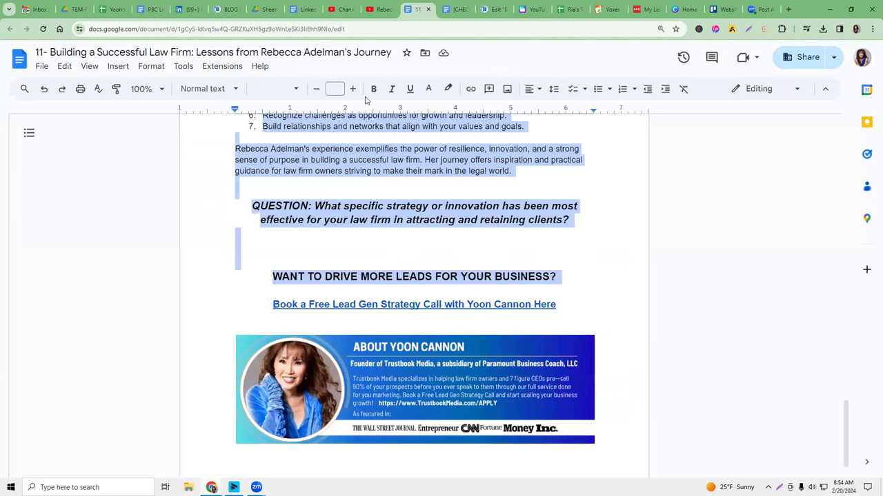
left_click(329, 13)
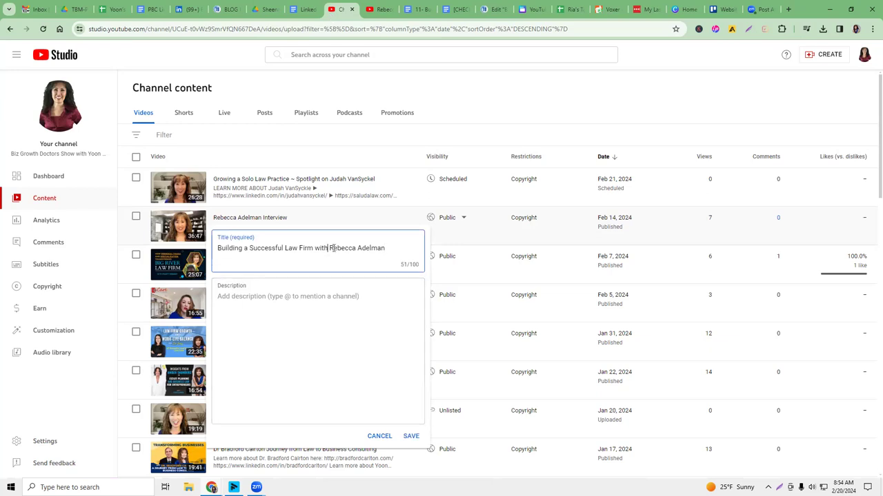
key("BackSpace")
key("BackSpace")
key("BackSpace")
key("BackSpace")
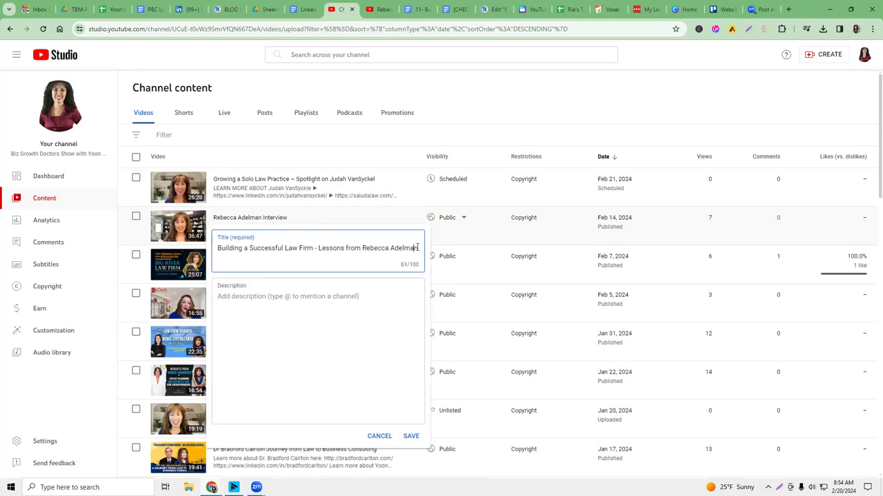
type("'s Journey")
left_click(315, 327)
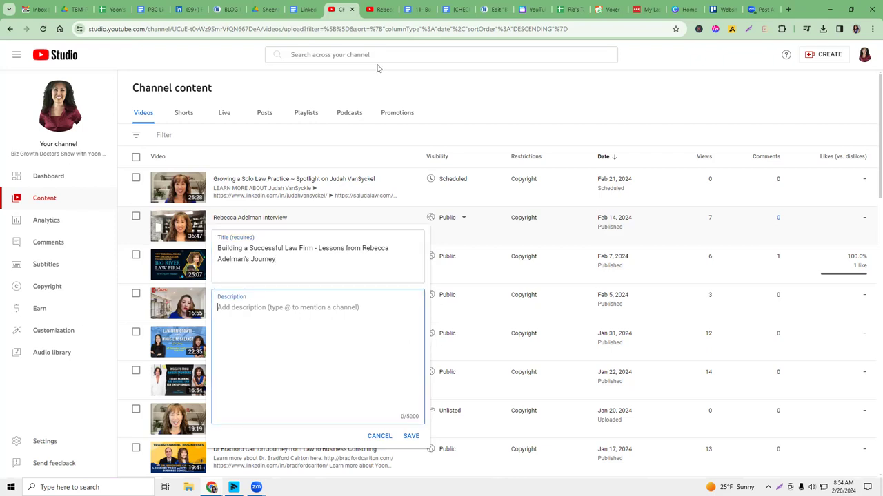
Copy the host bio, links and booking-call boilerplate from Step 4 of the checklist Doc
left_click(457, 14)
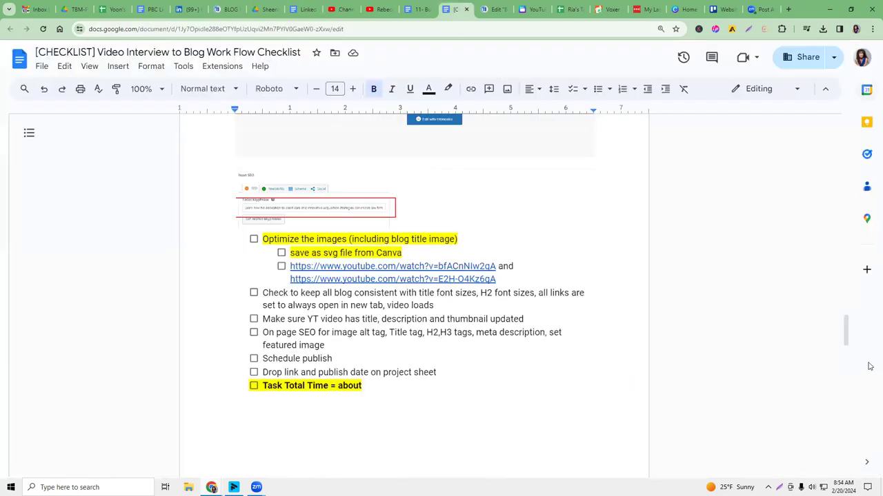
scroll(837, 294, "up", 2)
scroll(838, 294, "up", 15)
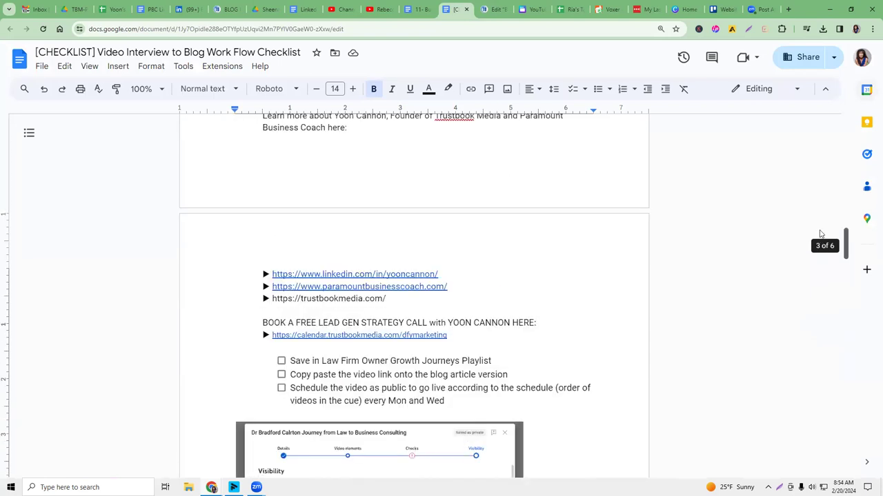
scroll(820, 233, "down", 1)
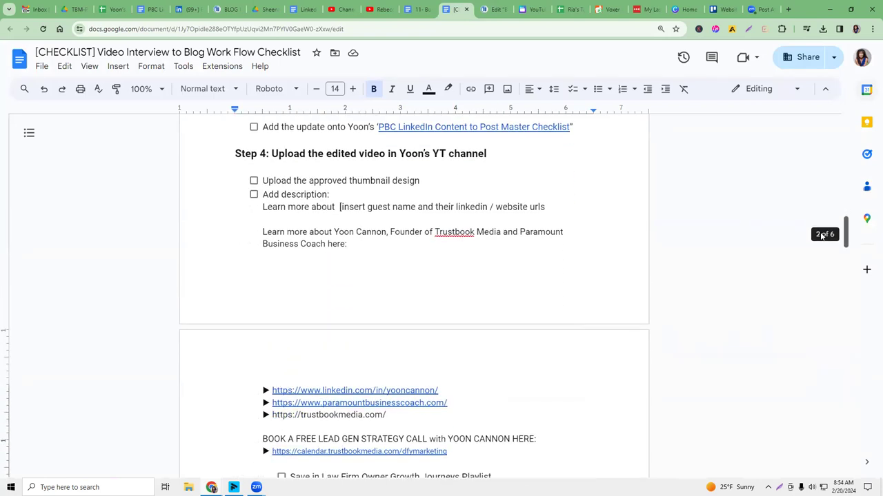
scroll(820, 235, "down", 1)
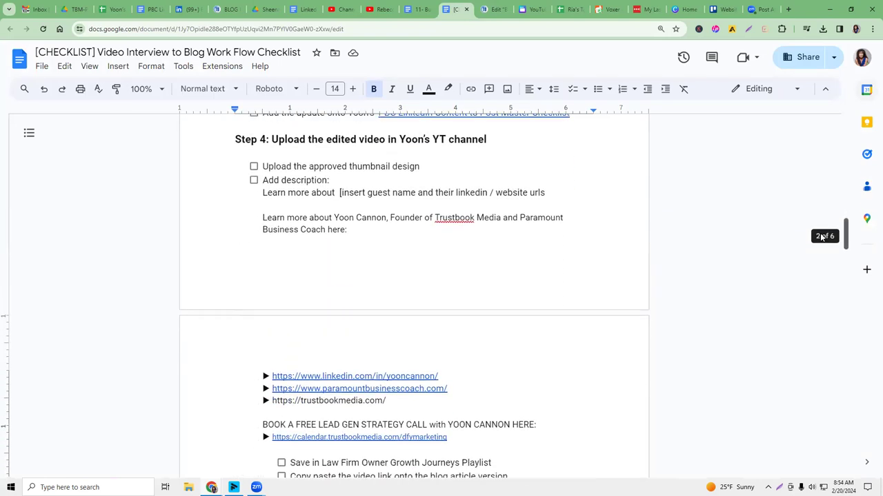
scroll(821, 236, "down", 1)
scroll(824, 243, "down", 1)
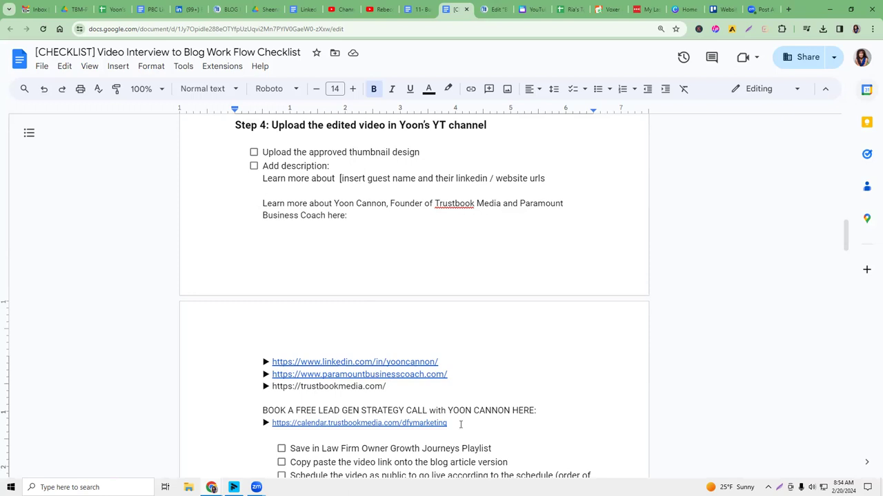
left_click_drag(378, 360, 258, 202)
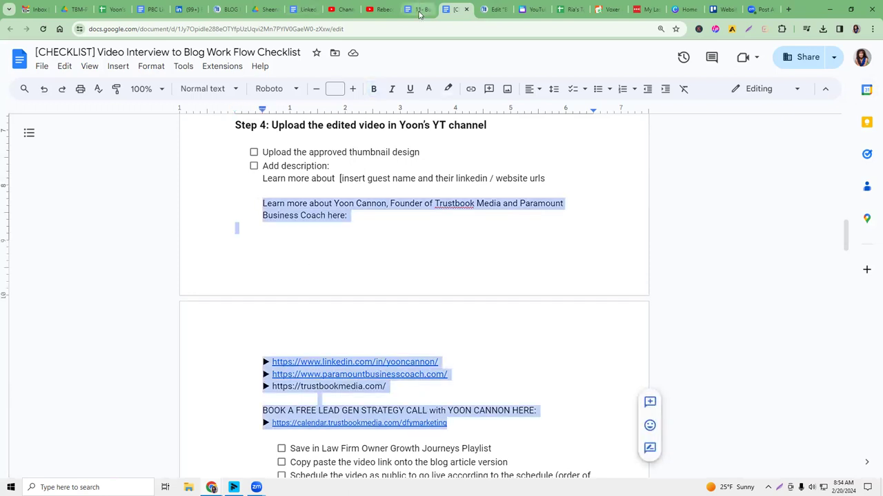
mouse_move(419, 14)
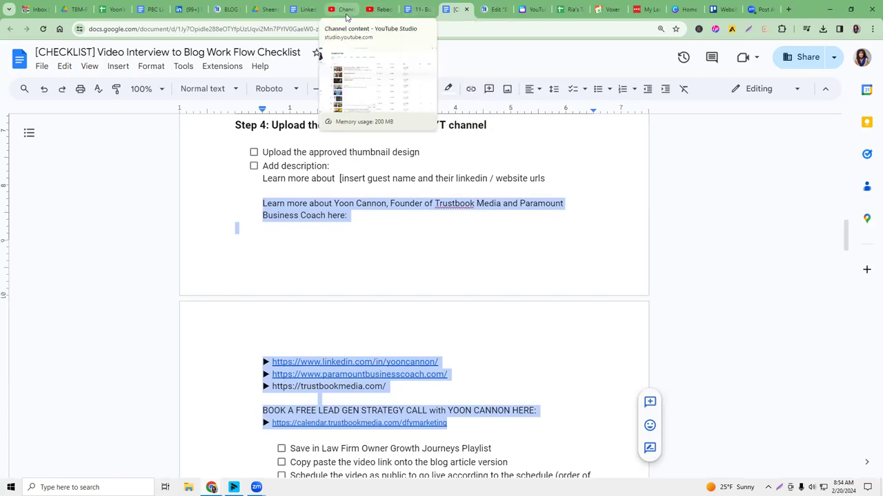
left_click(366, 12)
Start the description with a 'Learn More about' guest line, paste the host bio, and add ▶ bullets
left_click(343, 10)
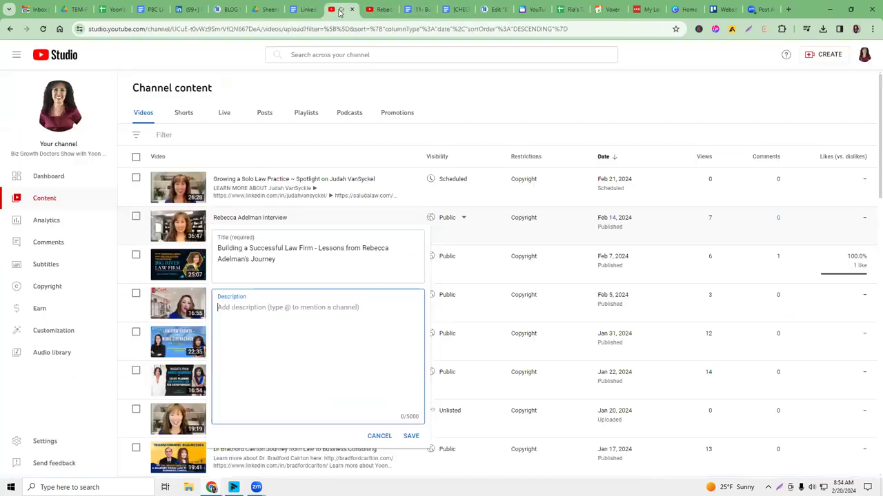
type("Le")
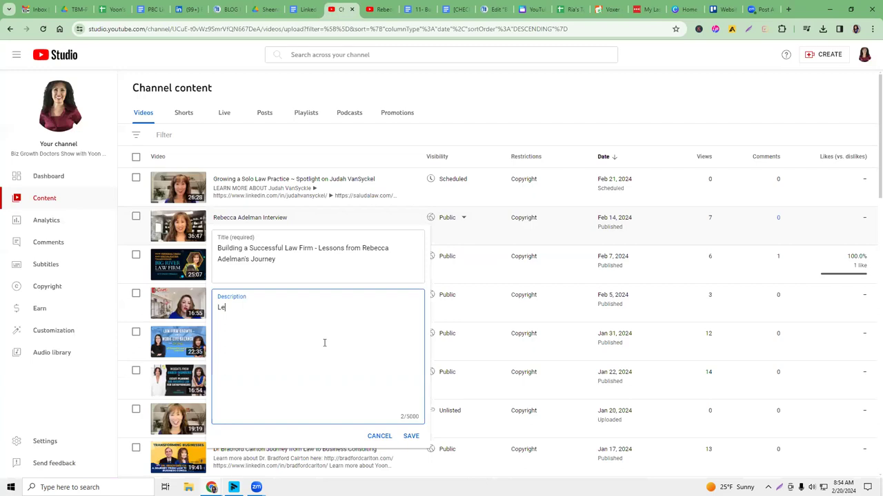
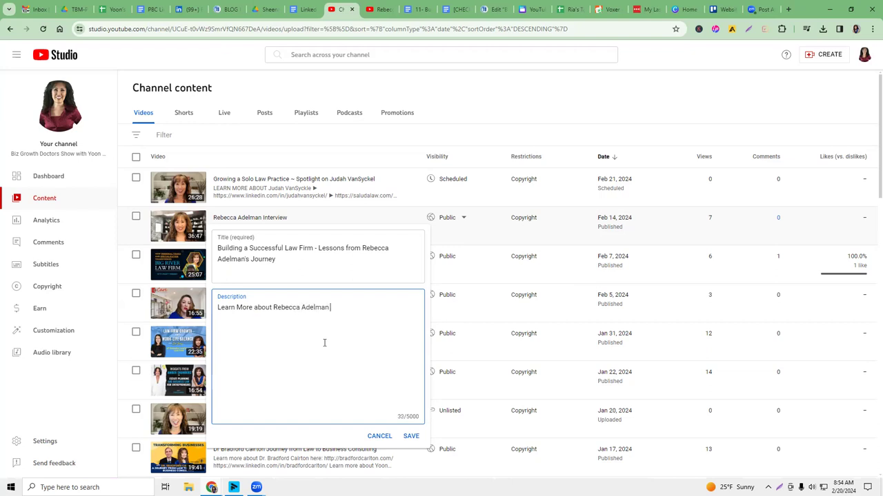
key("ctrl+v")
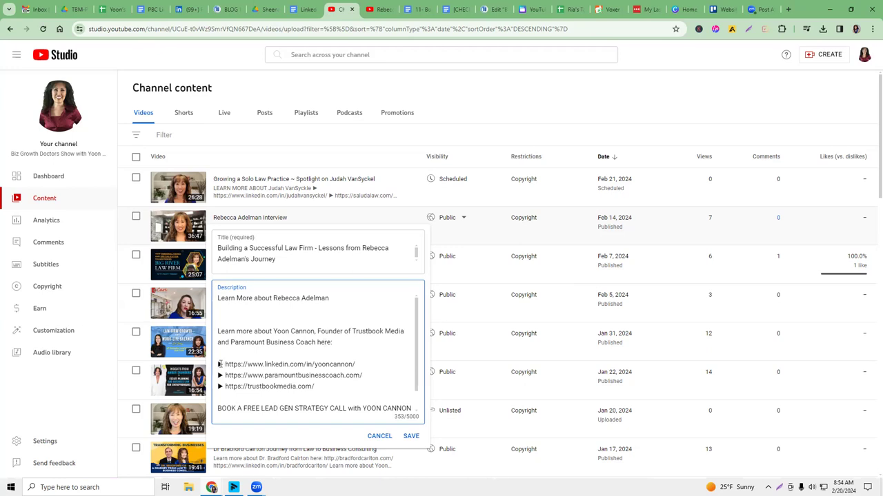
mouse_move(222, 364)
left_mouse_down()
mouse_move(217, 298)
mouse_move(219, 364)
left_mouse_up()
left_click(236, 309)
key("Return")
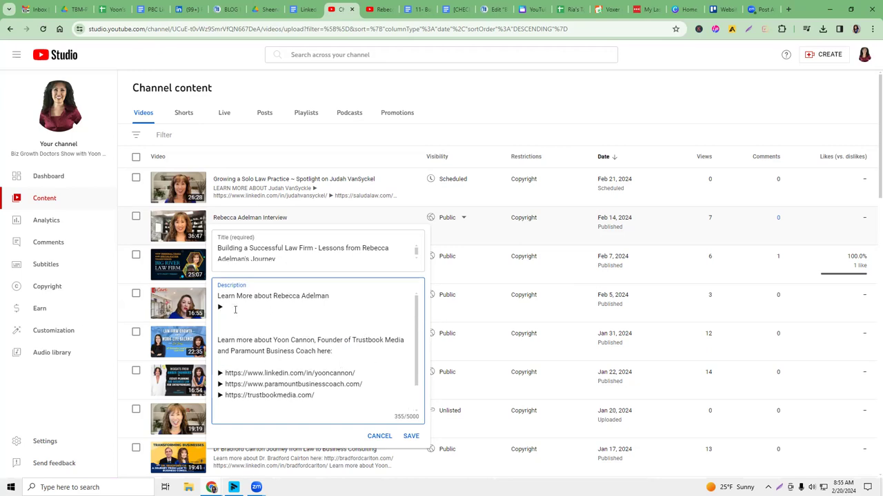
Copy the guest's LinkedIn profile link from the blog draft into the first ▶ bullet
left_click(412, 15)
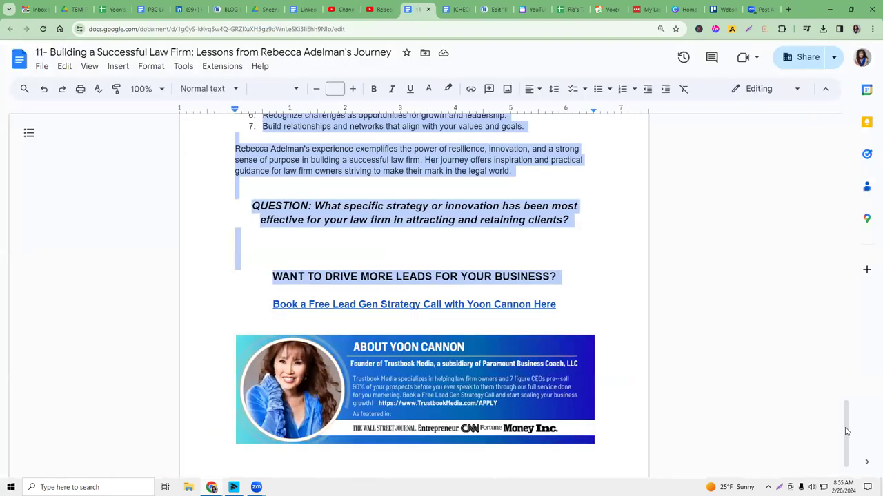
scroll(847, 380, "up", 1)
left_click_drag(847, 380, 813, 194)
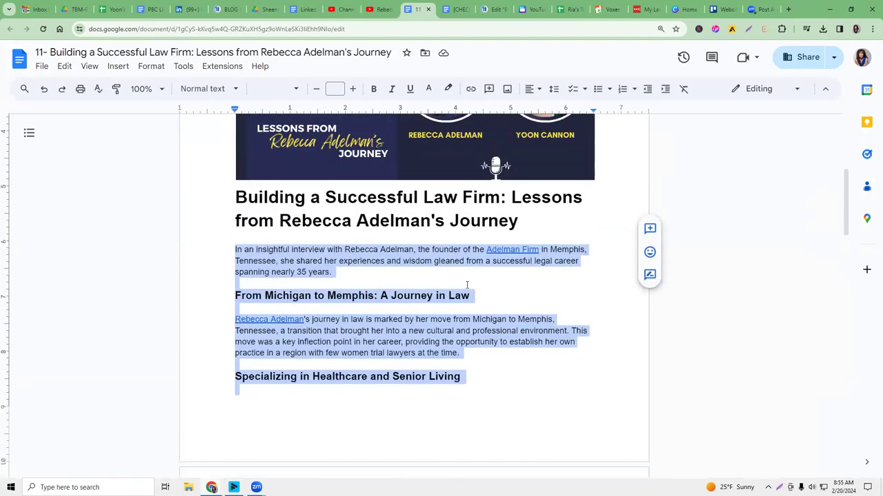
left_click(235, 283)
left_click(288, 323)
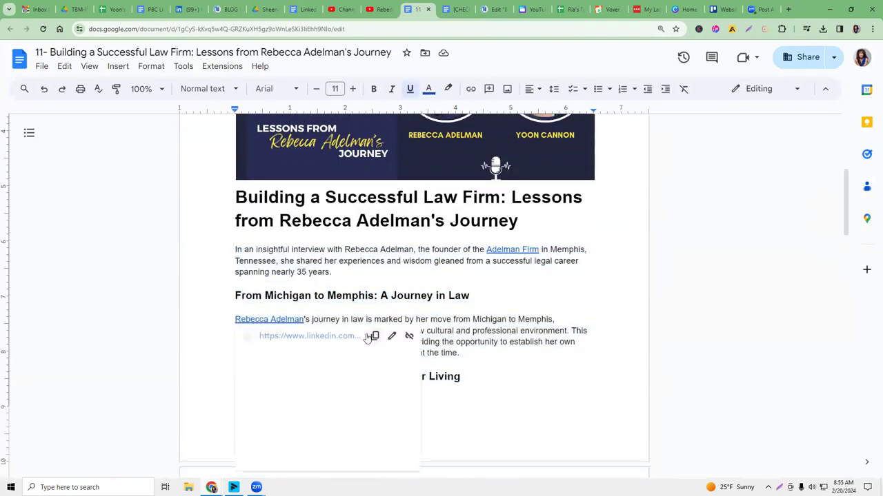
left_click(369, 335)
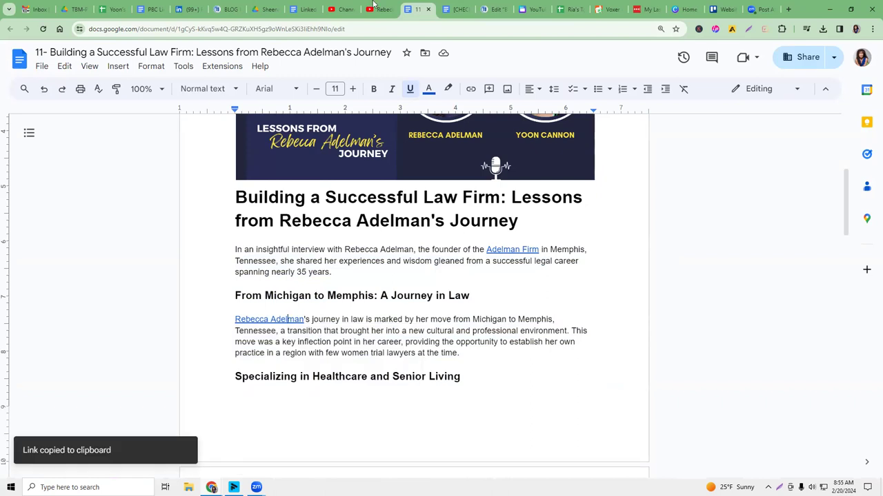
left_click(344, 9)
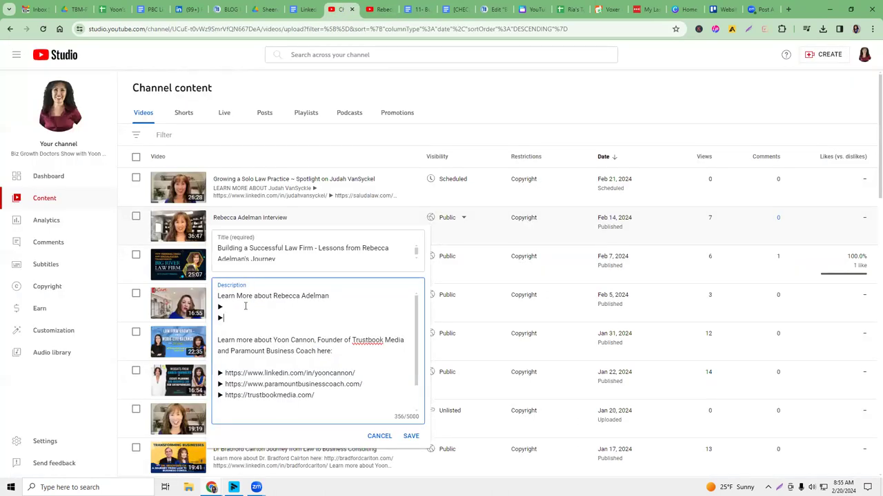
key("ctrl+v")
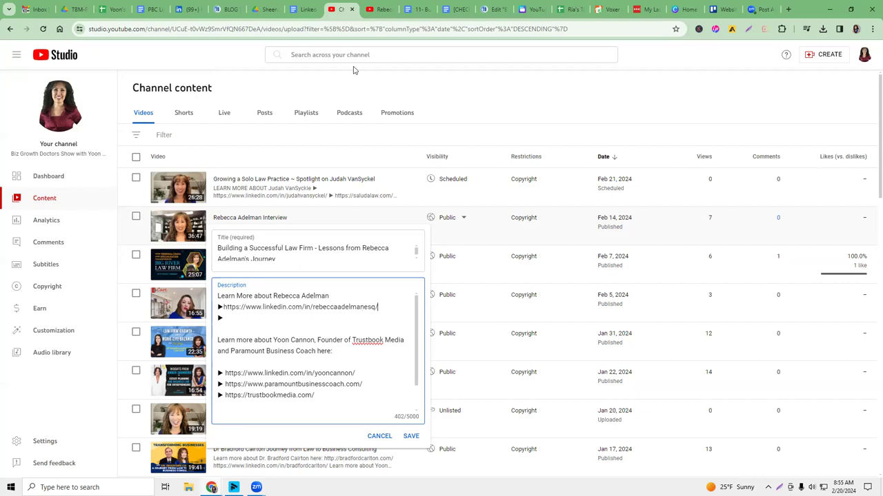
Copy the law firm's website link from the draft intro into the second ▶ bullet
left_click(417, 9)
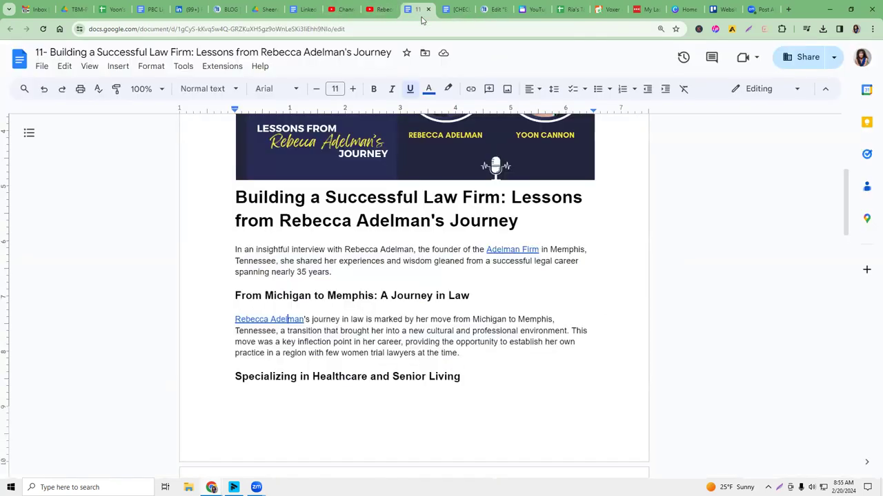
left_click(522, 250)
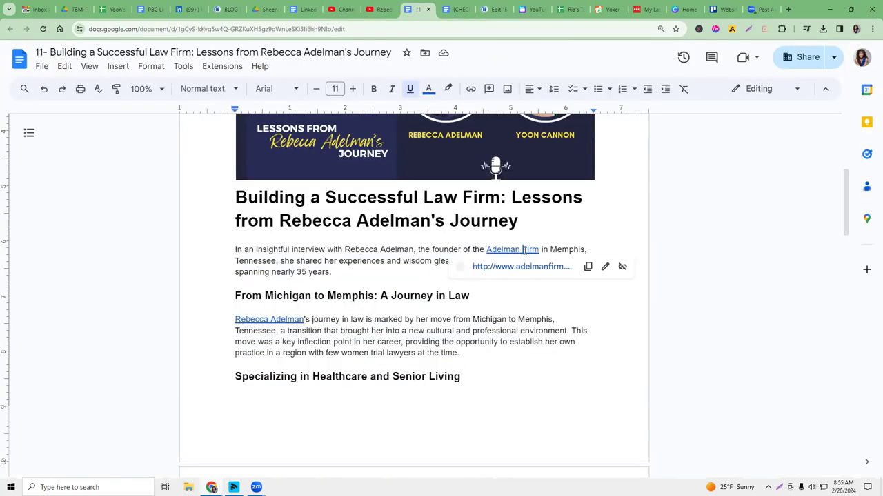
left_click(585, 268)
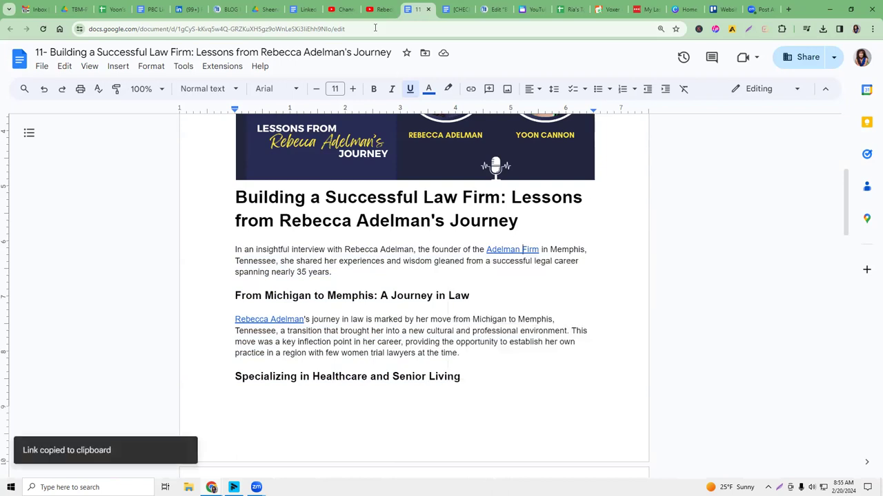
left_click(341, 9)
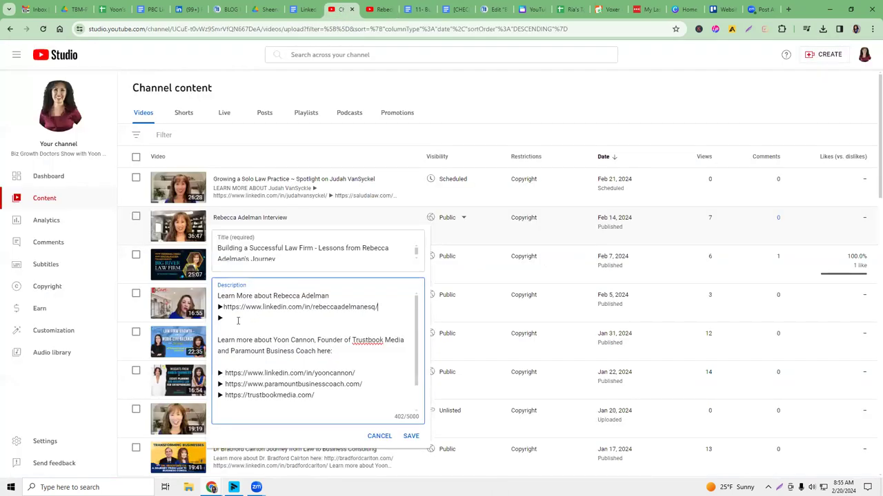
key("ctrl+v")
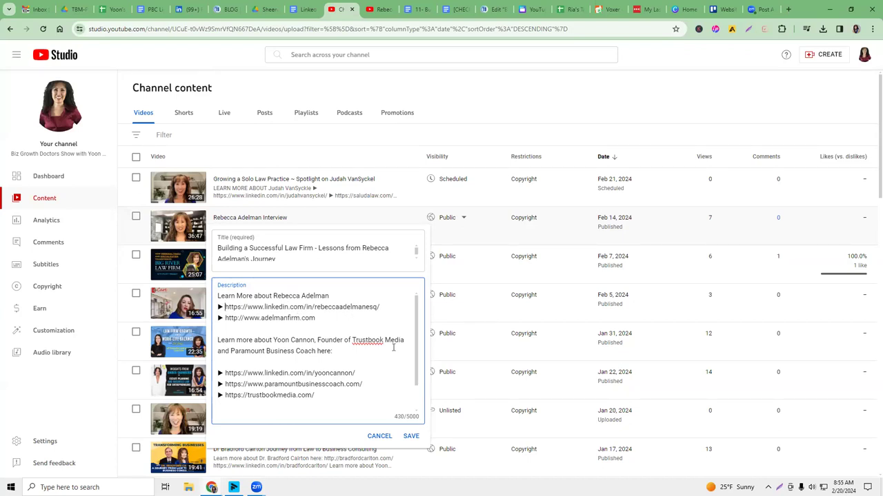
scroll(421, 373, "down", 2)
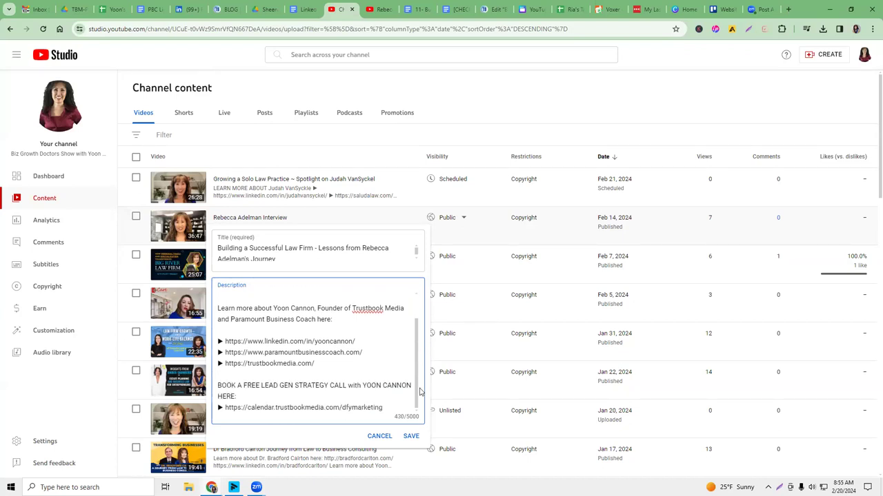
Save the new title and description, then set the Building a Successful Law Firm PNG as custom thumbnail
left_click(411, 436)
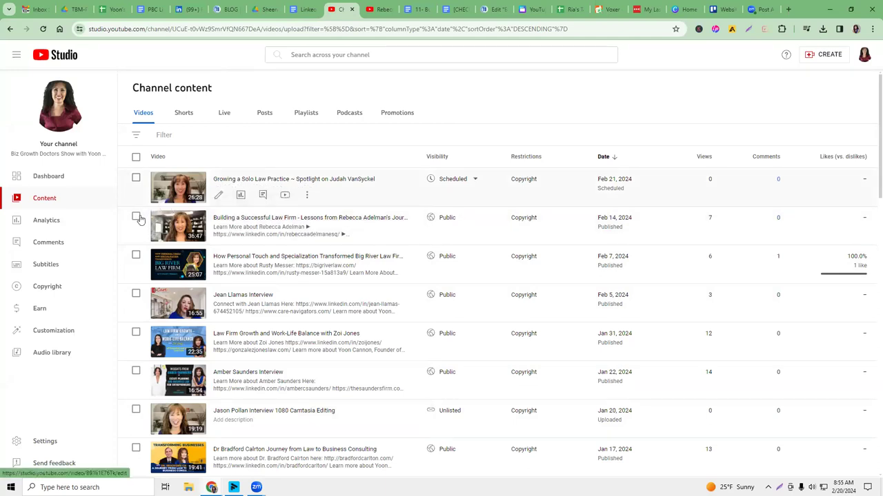
left_click(306, 234)
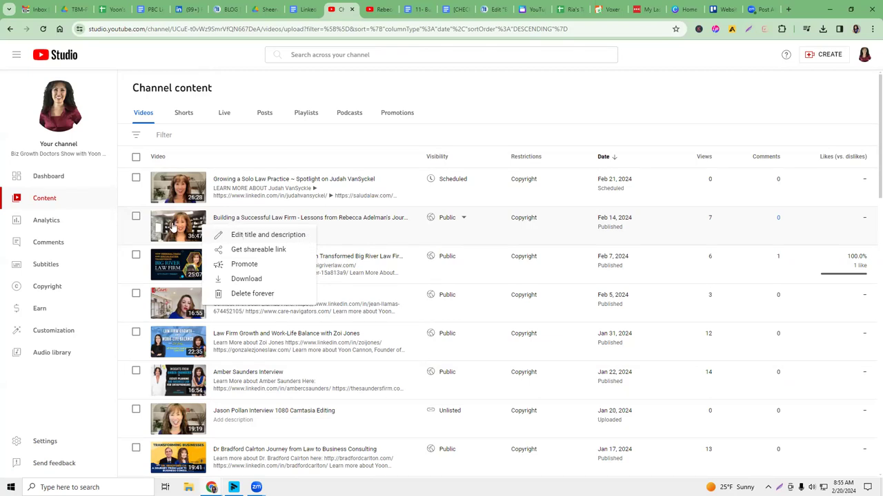
left_click(239, 219)
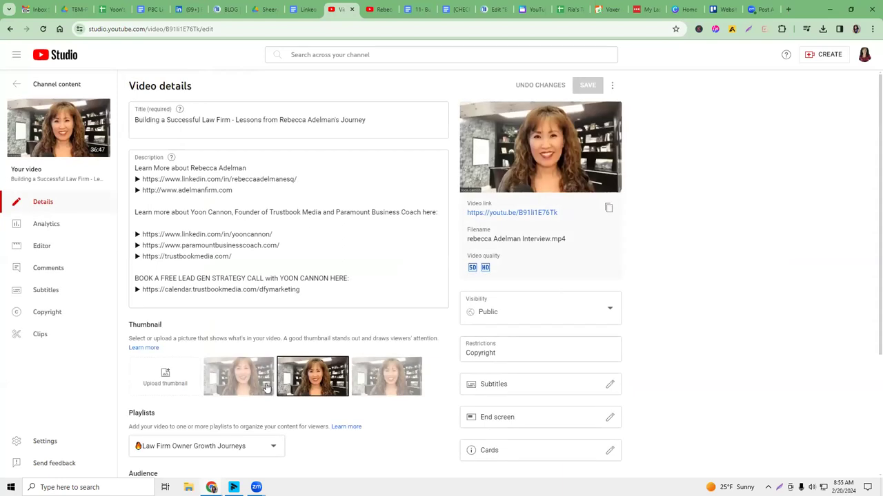
left_click(166, 378)
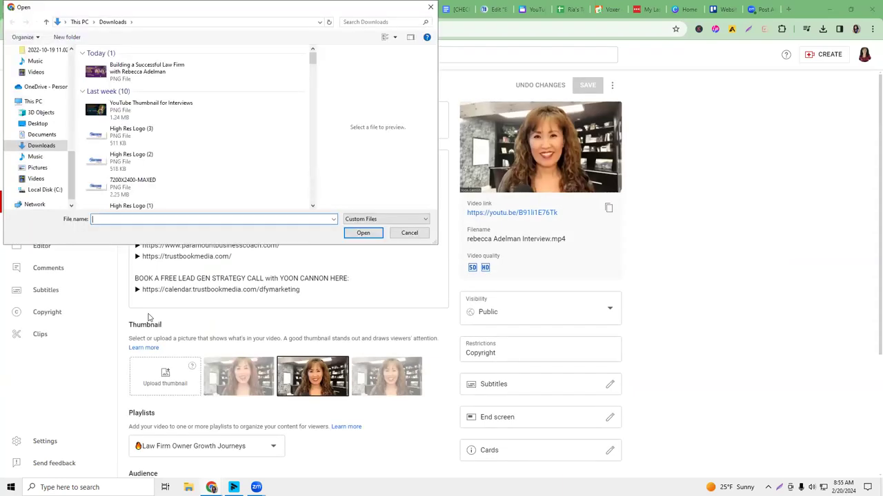
left_click(133, 70)
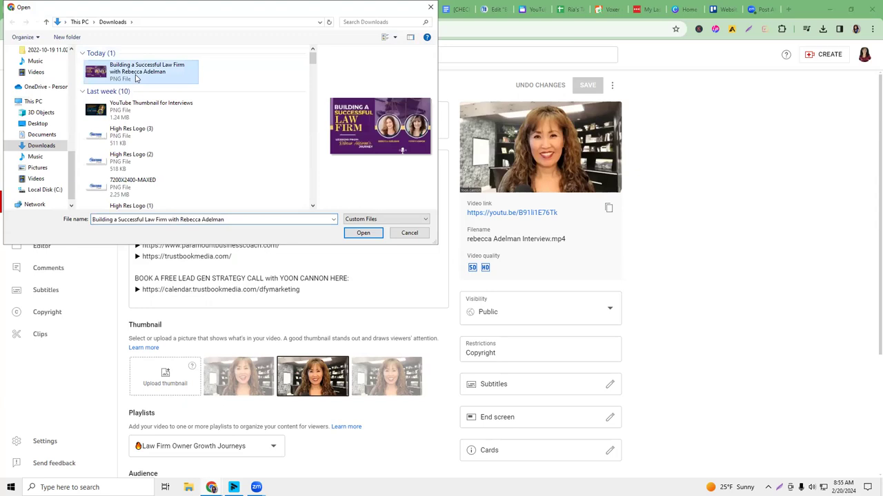
left_click(357, 234)
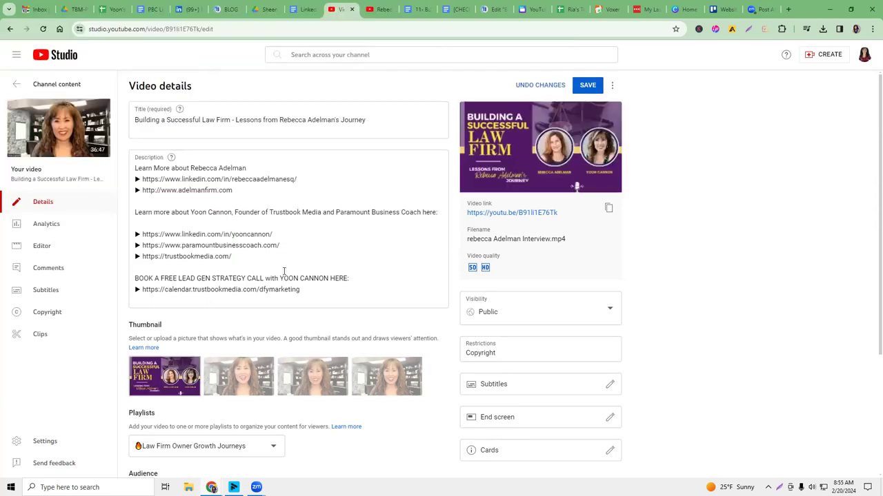
left_click(586, 88)
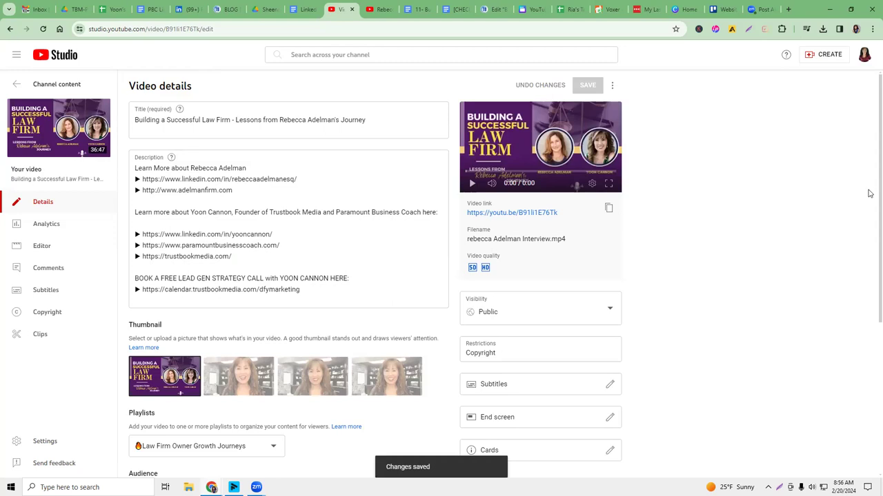
scroll(869, 193, "down", 2)
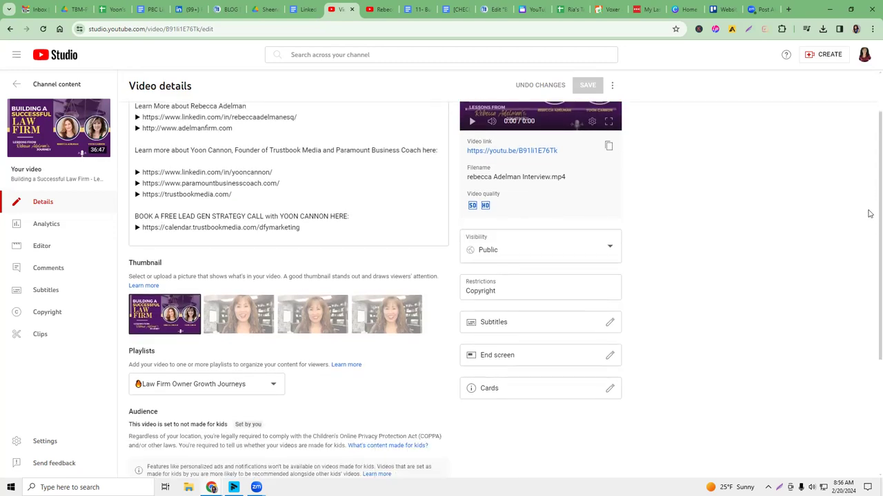
Set a scheduled publish date of Feb 20, 2024 at 8:30 AM in Visibility
scroll(868, 262, "down", 3)
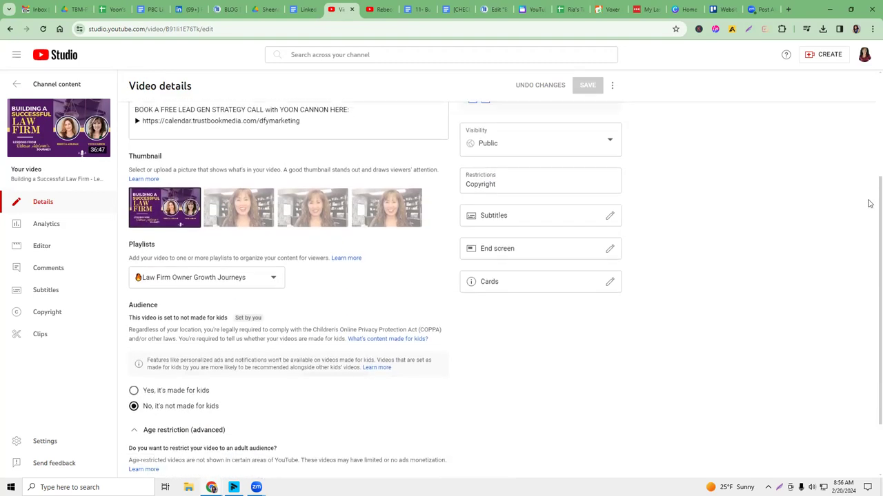
scroll(868, 179, "up", 5)
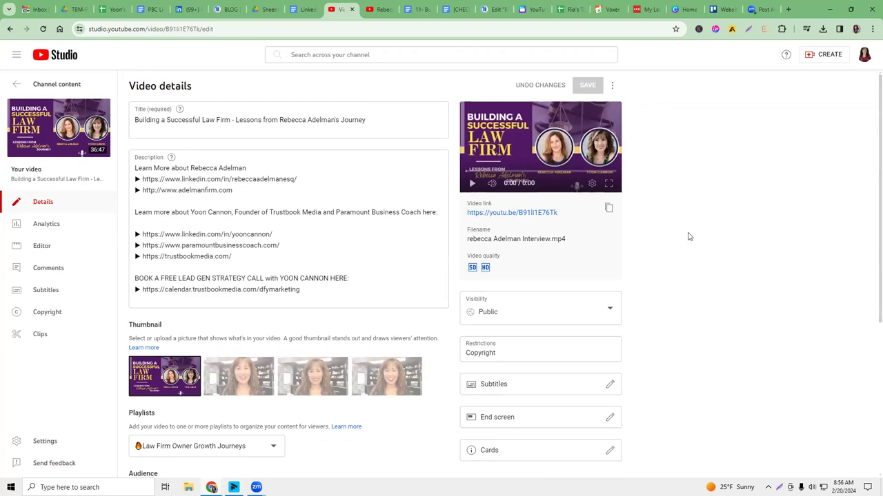
left_click(605, 309)
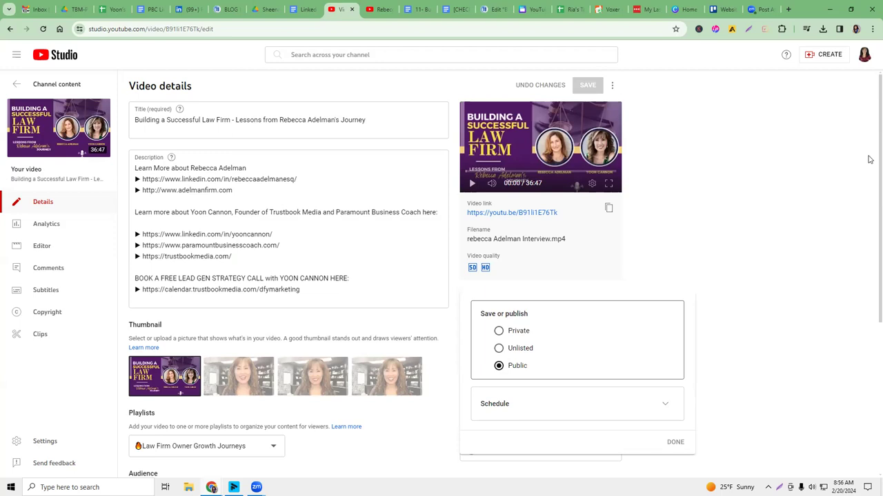
left_click(669, 405)
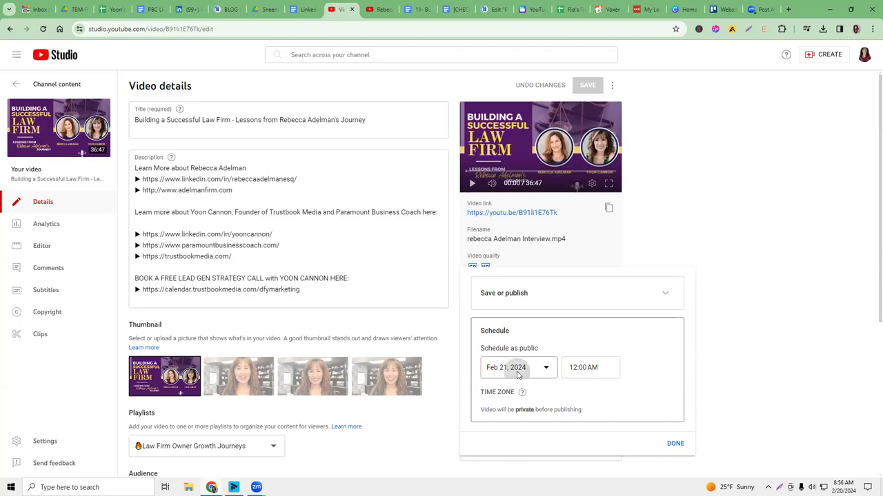
left_click(517, 372)
left_click(527, 292)
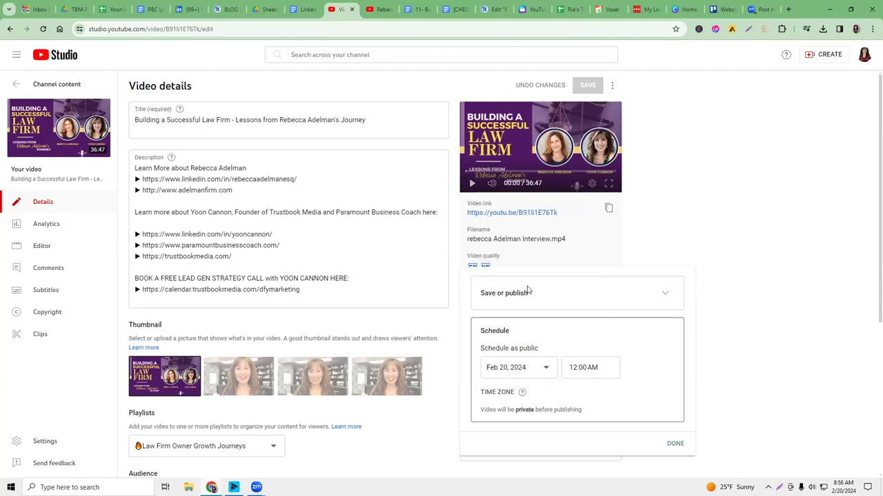
left_click(585, 370)
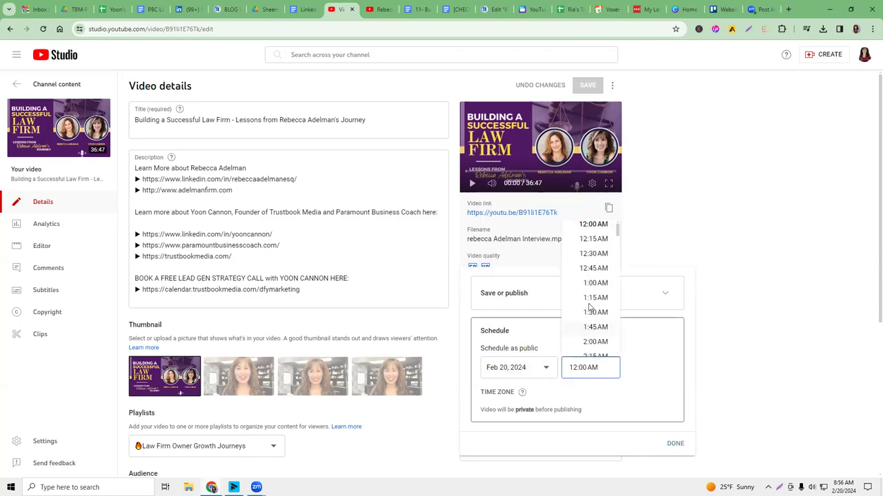
left_click_drag(618, 233, 618, 270)
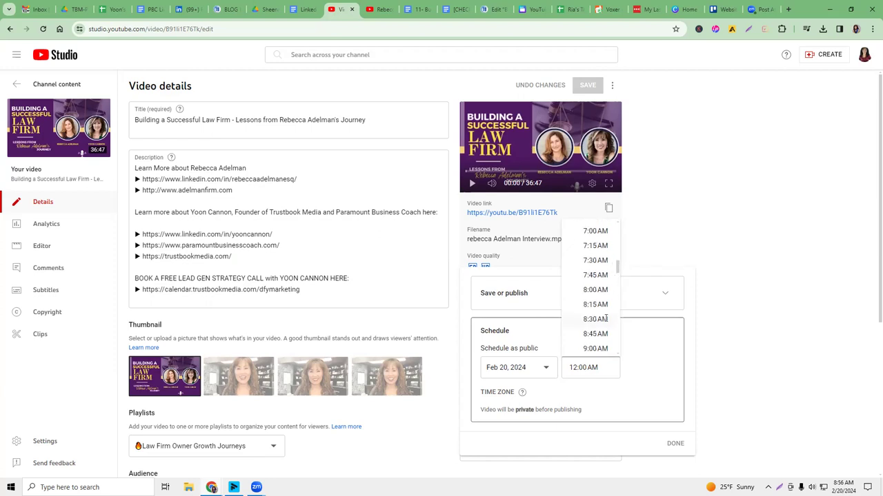
left_click(594, 319)
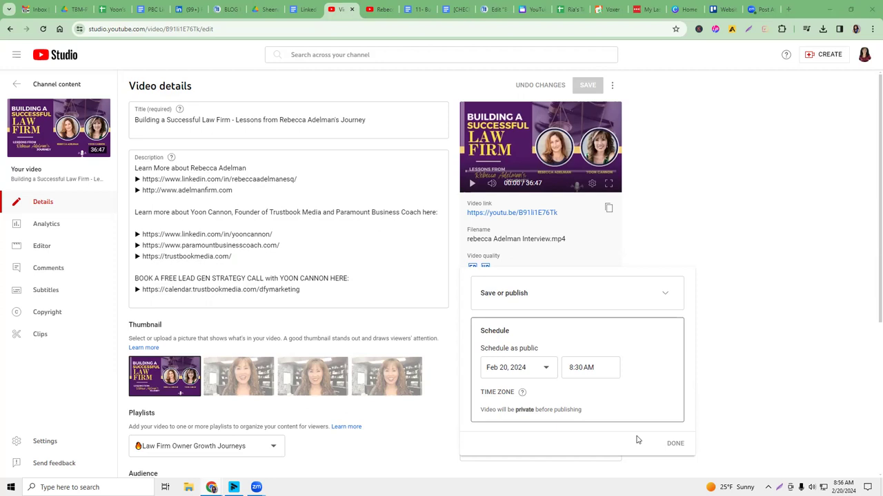
left_click(675, 443)
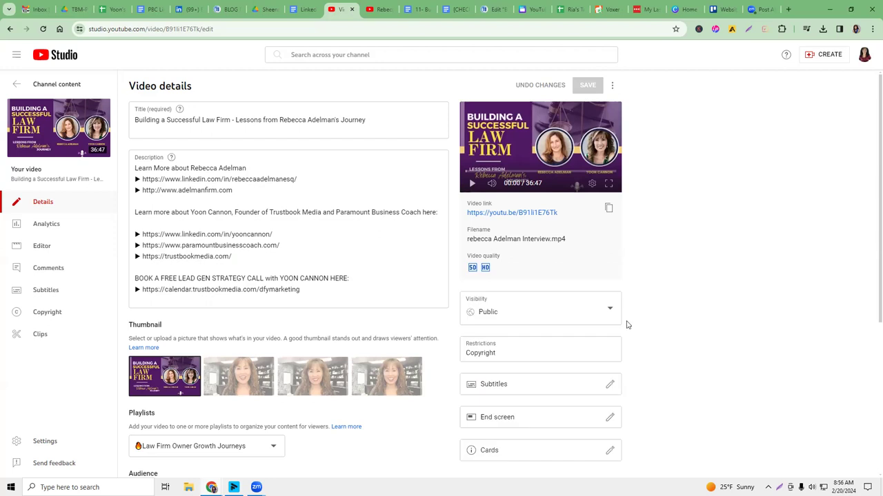
Close the Visibility options without changes, leaving the video Public, and return to the checklist Doc
left_click(611, 324)
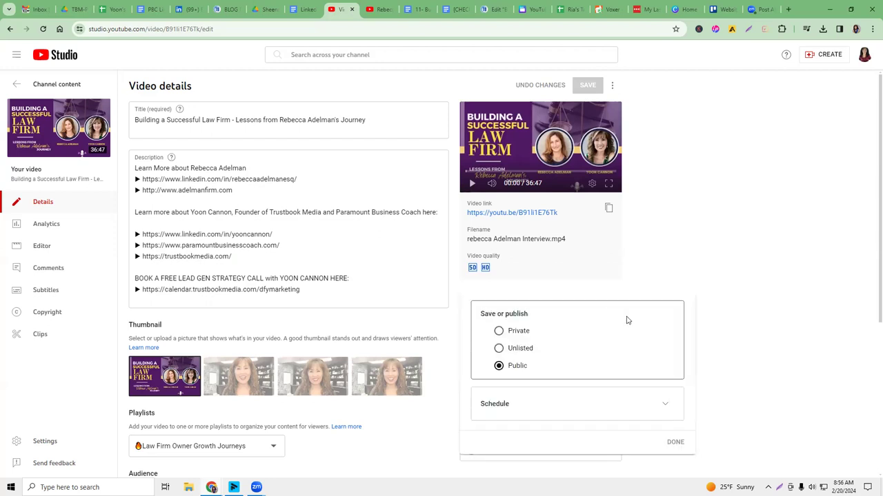
left_click(715, 274)
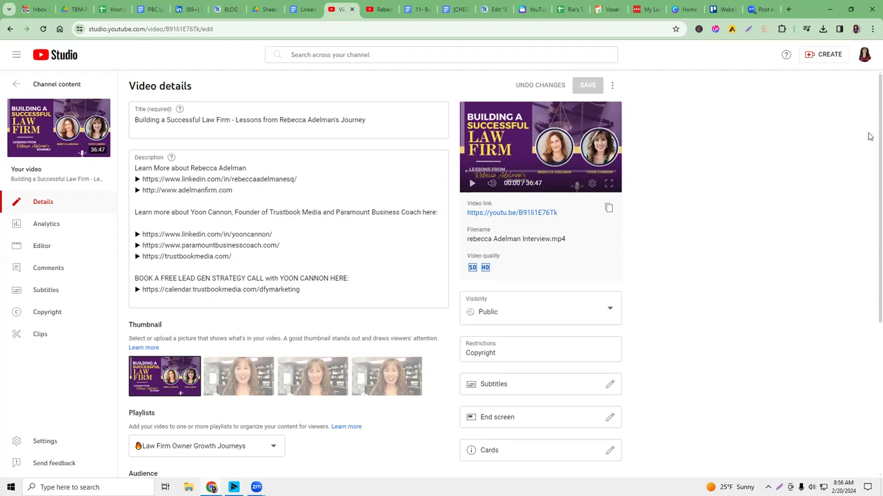
scroll(870, 136, "down", 4)
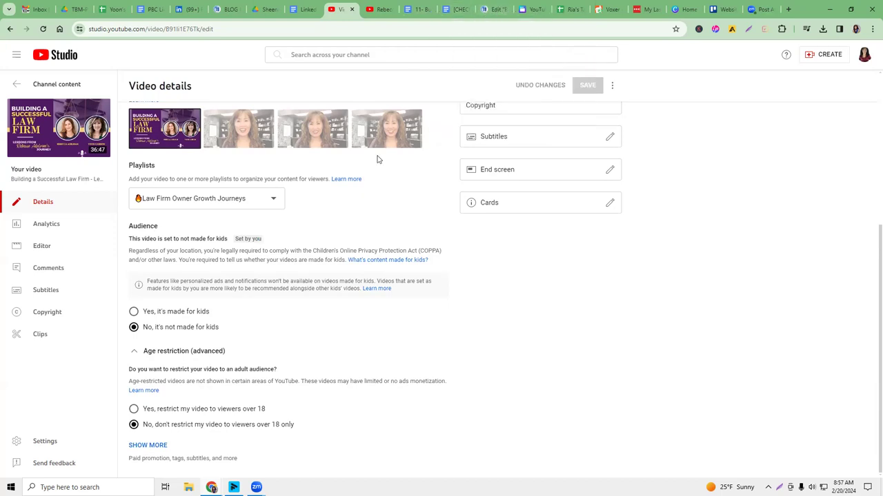
left_click(458, 12)
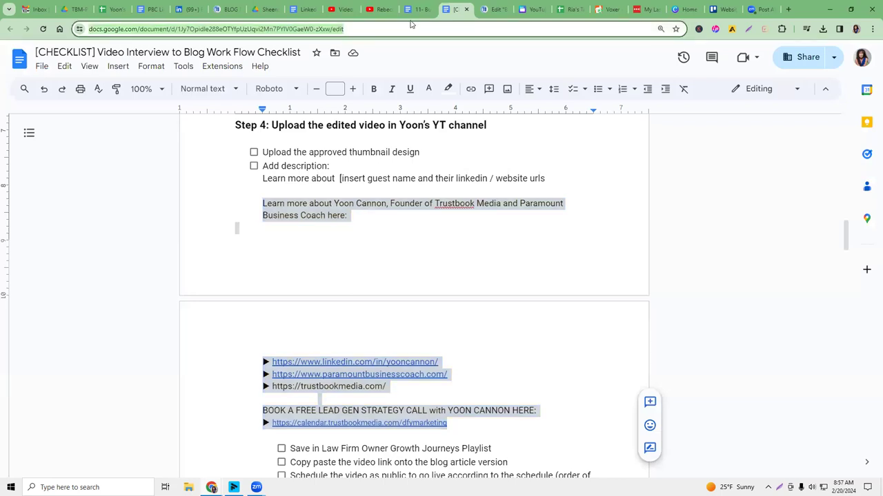
Check the youtu.be interview link under WATCH THE INTERVIEW HERE in the article Doc
left_click(416, 10)
left_click_drag(845, 200, 867, 289)
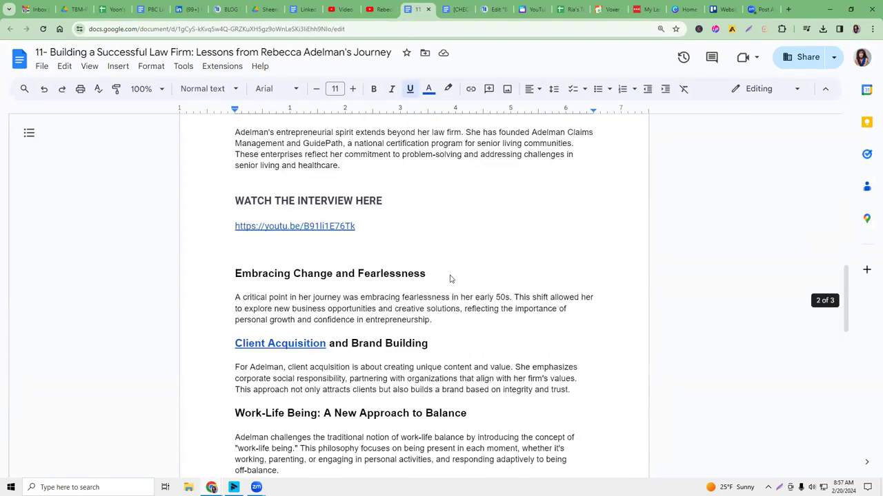
left_click_drag(363, 230, 221, 229)
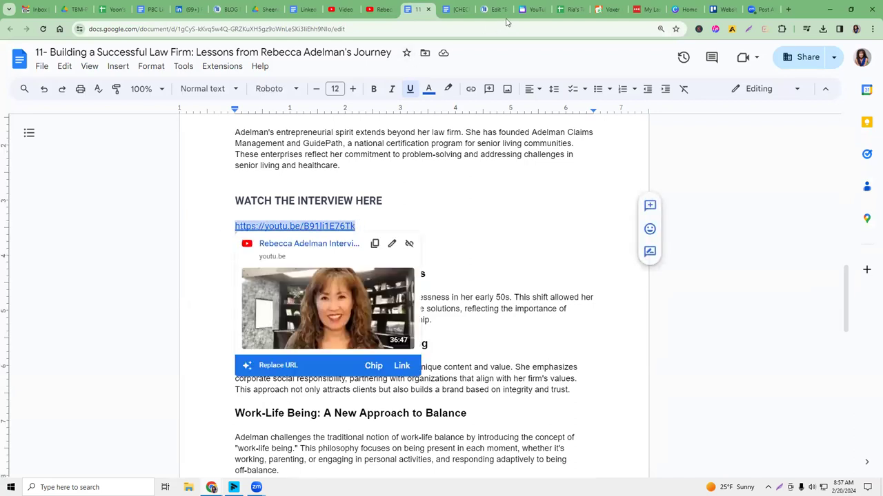
left_click(495, 14)
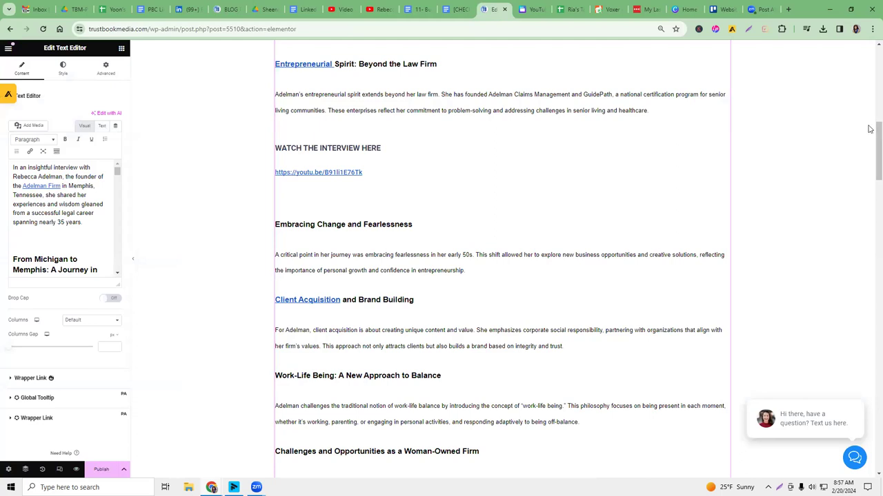
Play and pause the embedded Big River interview below the pasted article text
left_click_drag(870, 132, 871, 218)
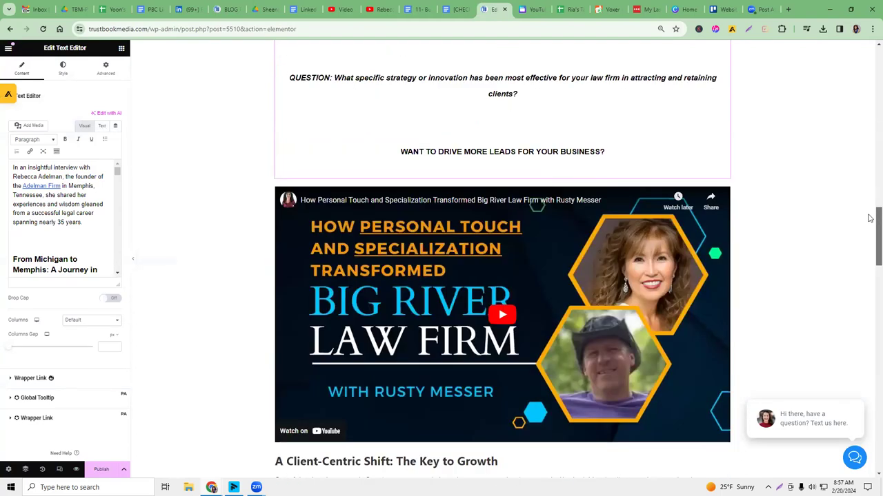
scroll(870, 218, "down", 2)
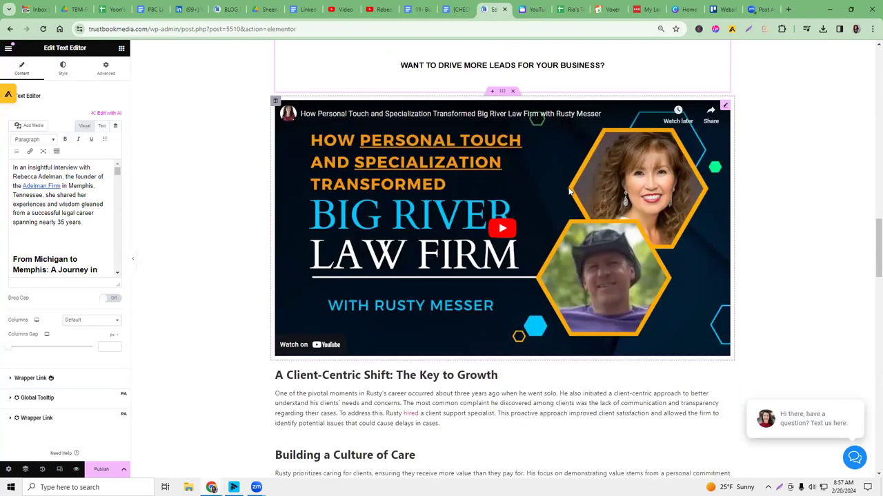
left_click(568, 189)
left_click(290, 348)
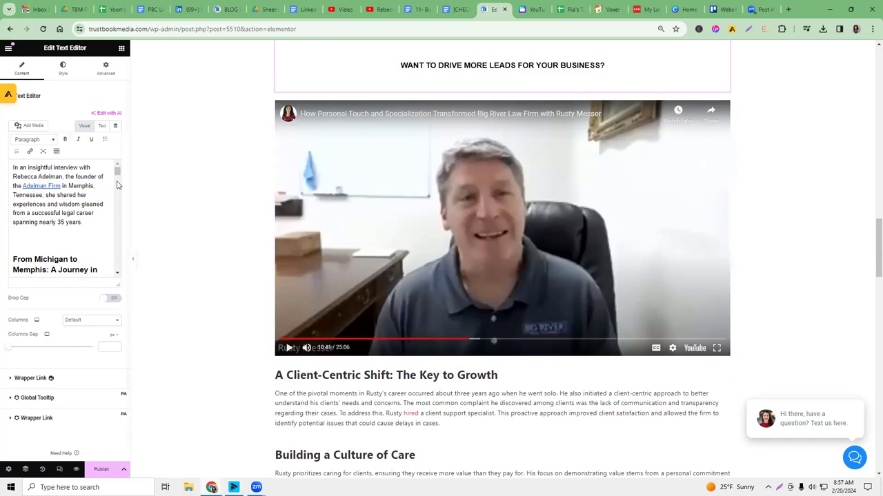
Open the post text's YouTube link in a new tab to check the new interview
left_click_drag(117, 173, 120, 205)
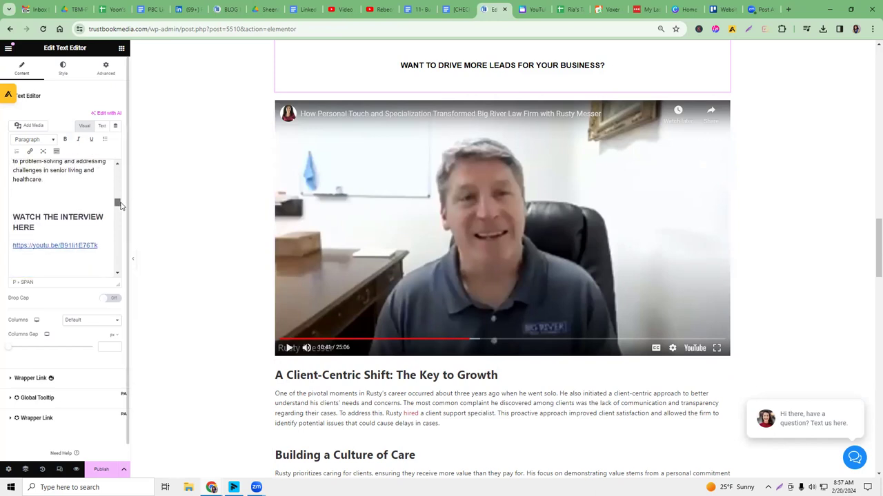
scroll(105, 216, "up", 1)
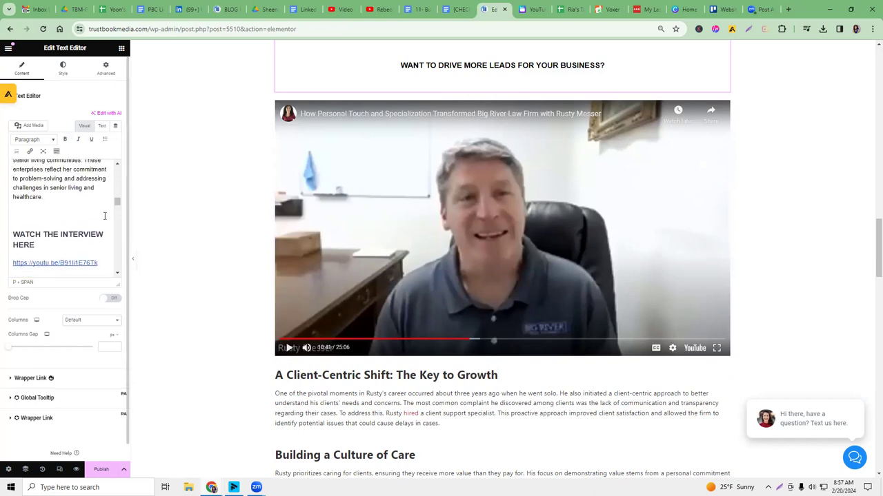
triple_click(102, 263)
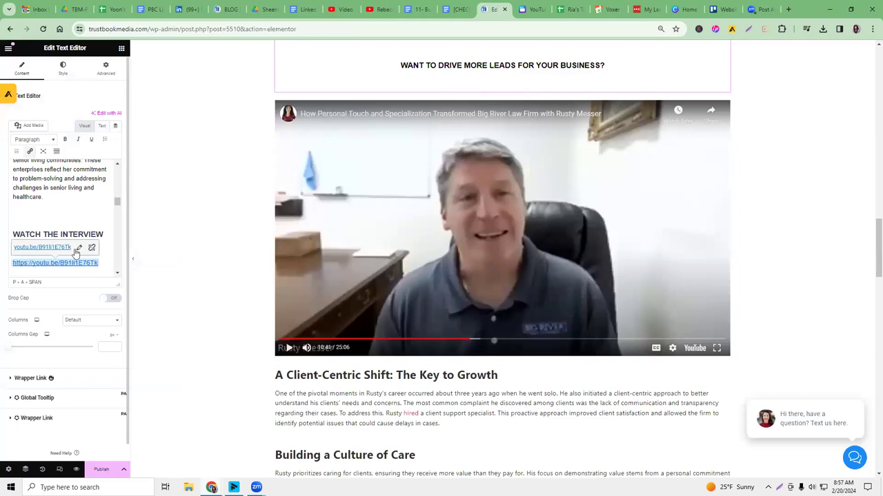
left_click(51, 253)
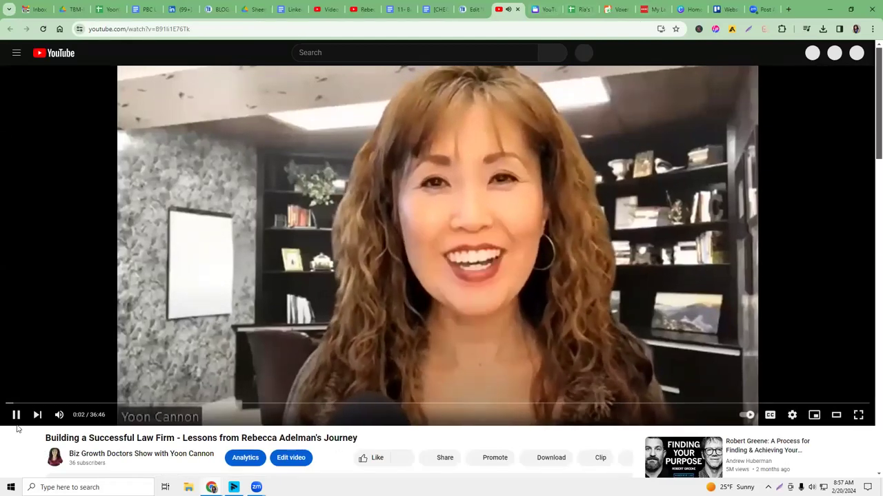
left_click(15, 414)
Replay the old embedded video and bring up its player's right-click options
left_click(471, 9)
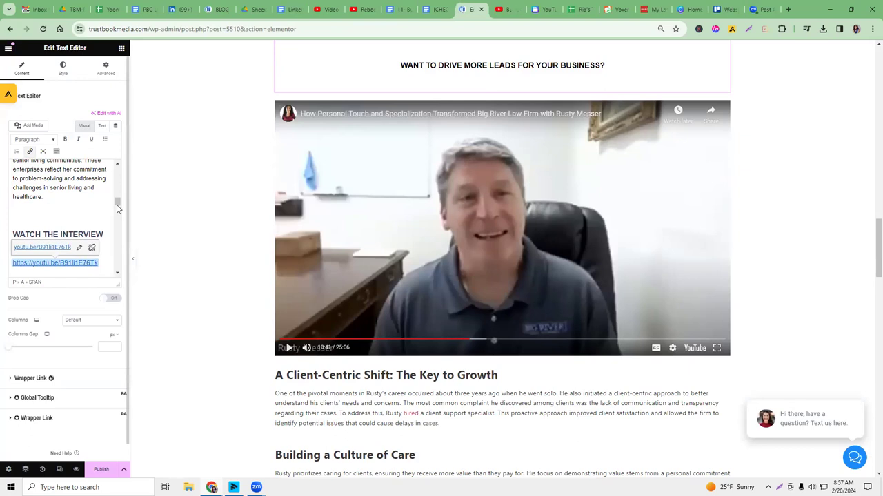
scroll(117, 208, "down", 1)
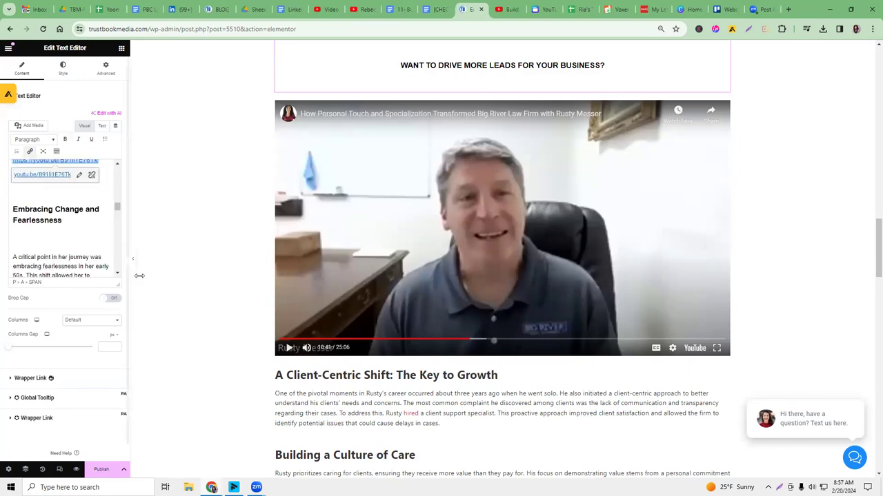
scroll(537, 161, "down", 1)
left_click(537, 161)
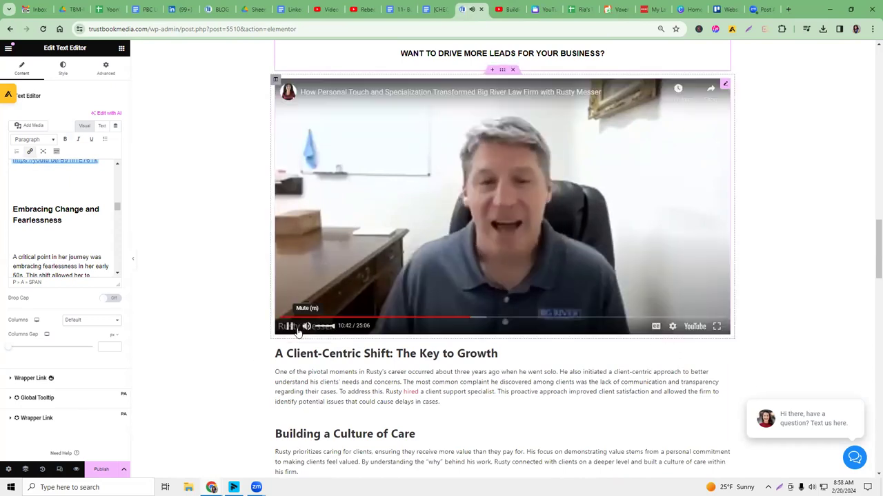
left_click(290, 326)
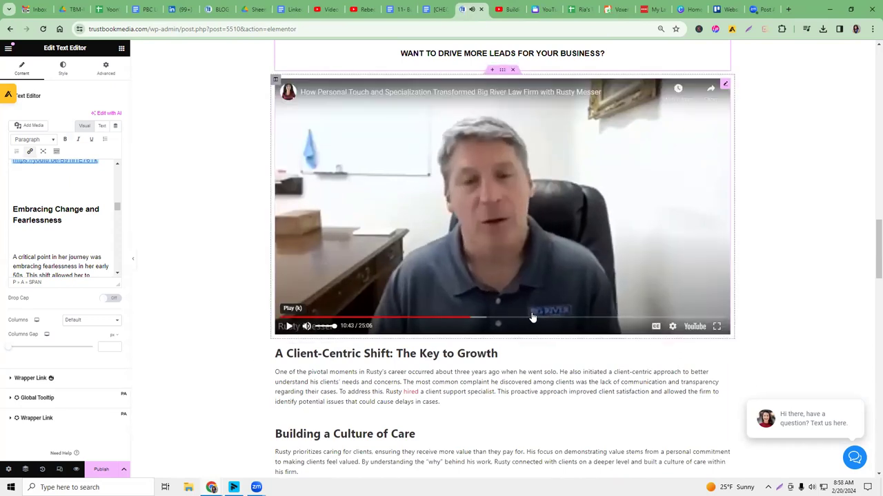
right_click(479, 240)
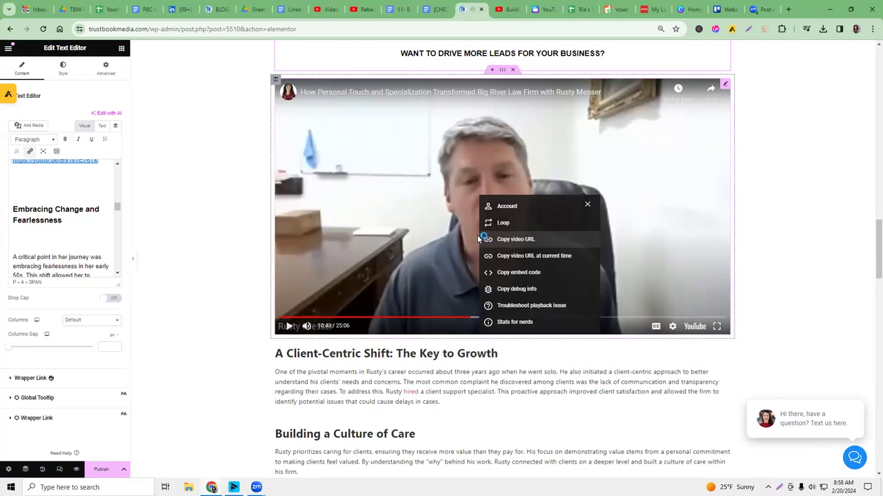
mouse_move(118, 208)
left_mouse_down()
mouse_move(120, 217)
mouse_move(120, 178)
left_mouse_up()
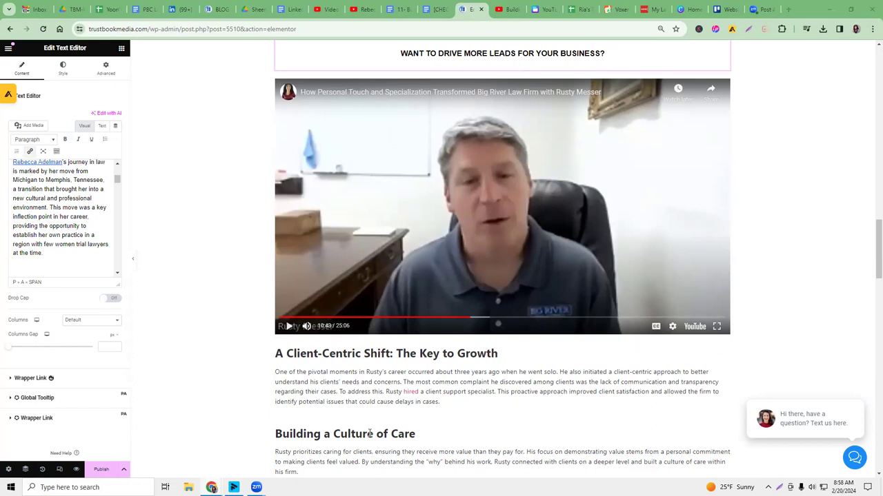
Replace the Video widget's link with the new Building a Successful Law Firm youtu.be URL
left_click(386, 317)
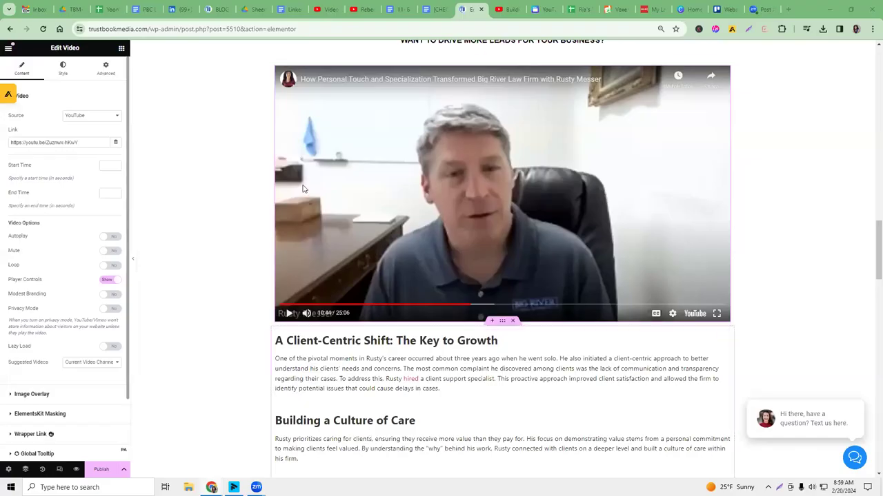
scroll(869, 234, "up", 1)
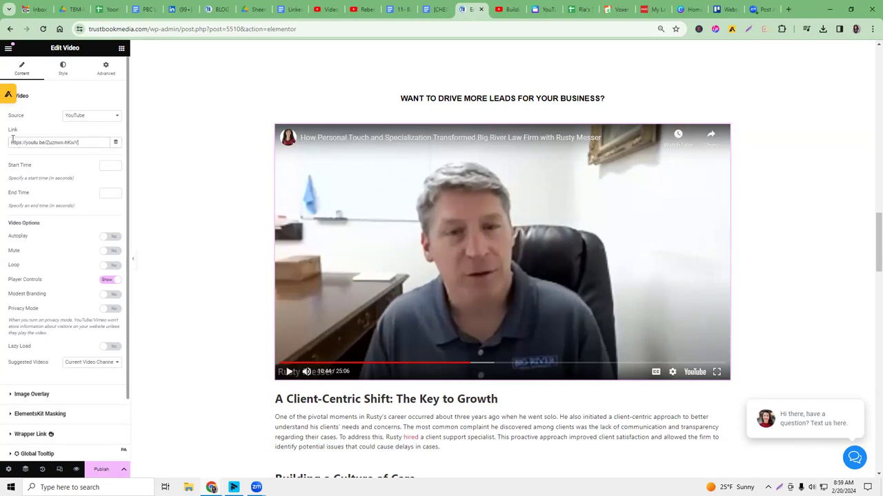
key("BackSpace")
key("BackSpace")
key("BackSpace")
key("BackSpace")
key("BackSpace")
key("BackSpace")
key("BackSpace")
key("BackSpace")
key("BackSpace")
key("BackSpace")
key("BackSpace")
key("BackSpace")
key("BackSpace")
key("BackSpace")
key("BackSpace")
key("BackSpace")
key("BackSpace")
key("BackSpace")
key("BackSpace")
key("BackSpace")
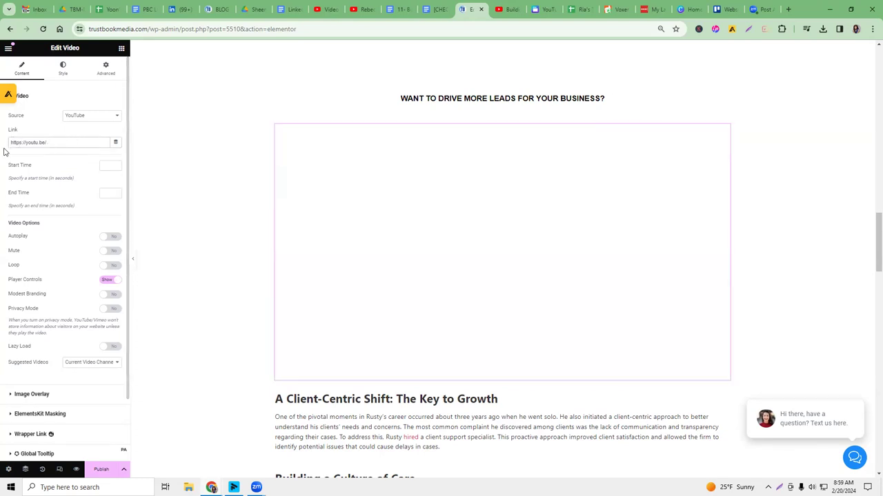
type("https://youtu.be/B9Ili1E76Tk")
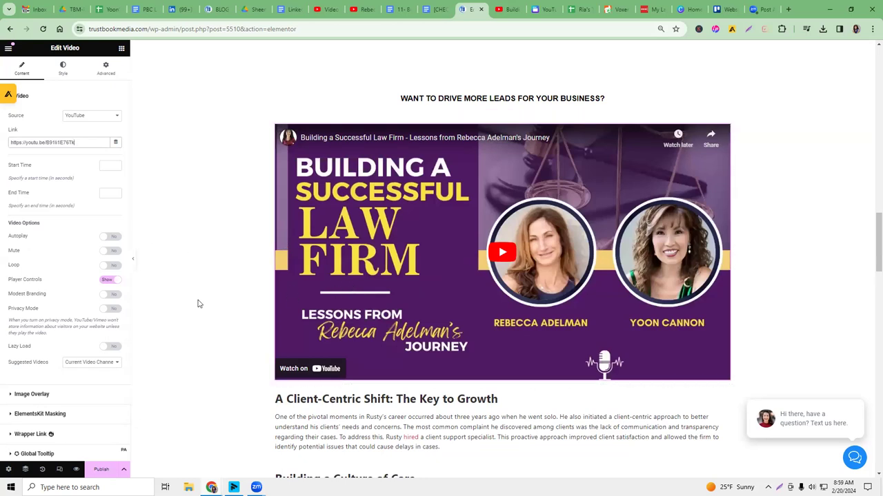
left_click_drag(870, 240, 873, 331)
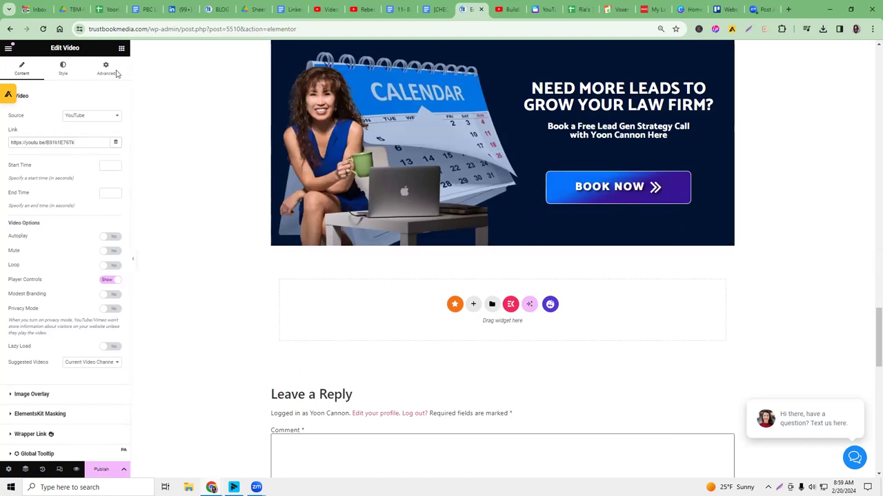
Open the lower Text Editor widget holding the old article and select its closing text
left_click(121, 48)
left_click_drag(874, 360, 870, 313)
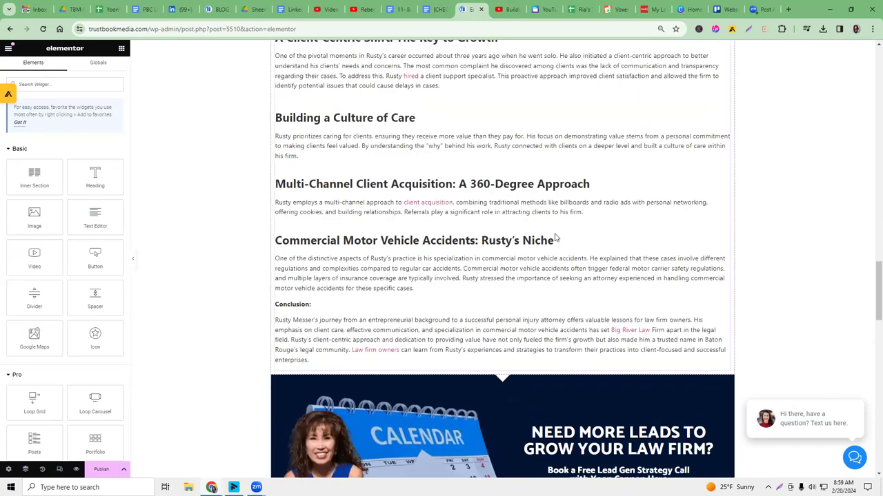
left_click(575, 267)
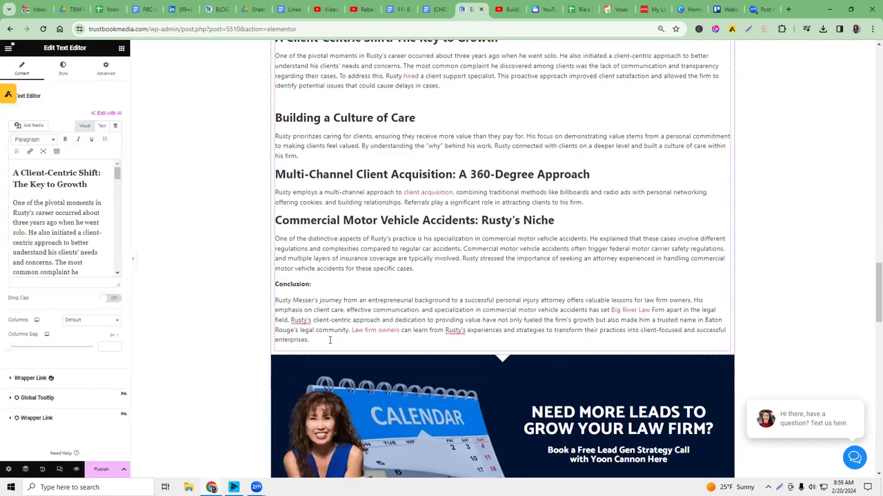
left_click_drag(330, 340, 321, 330)
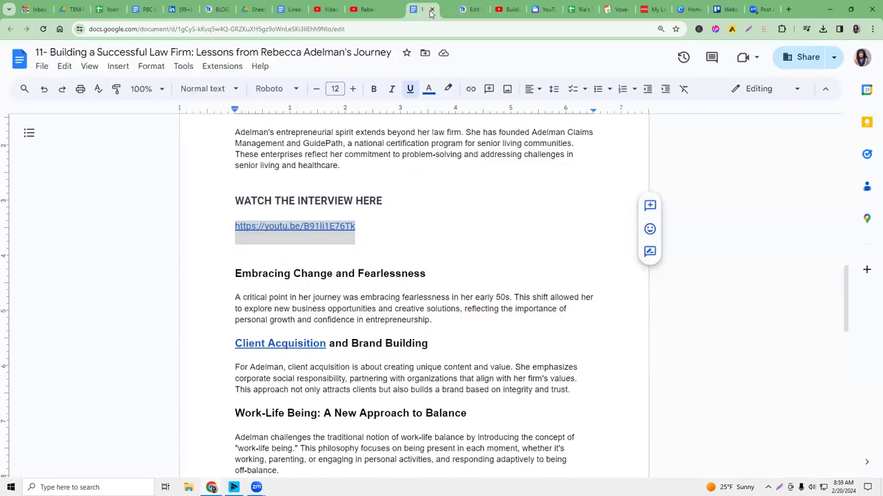
Select the Google Docs draft from 'Embracing Change and Fearlessness' through the leads call-to-action
left_click(431, 10)
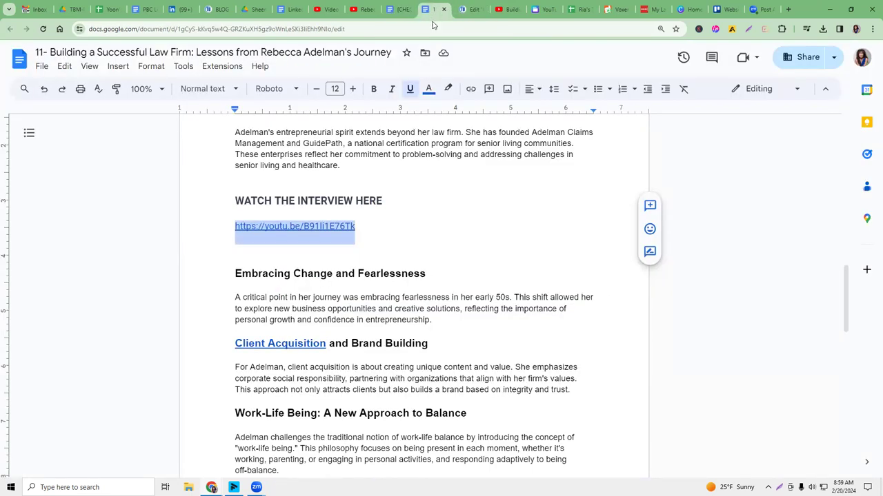
left_click(449, 205)
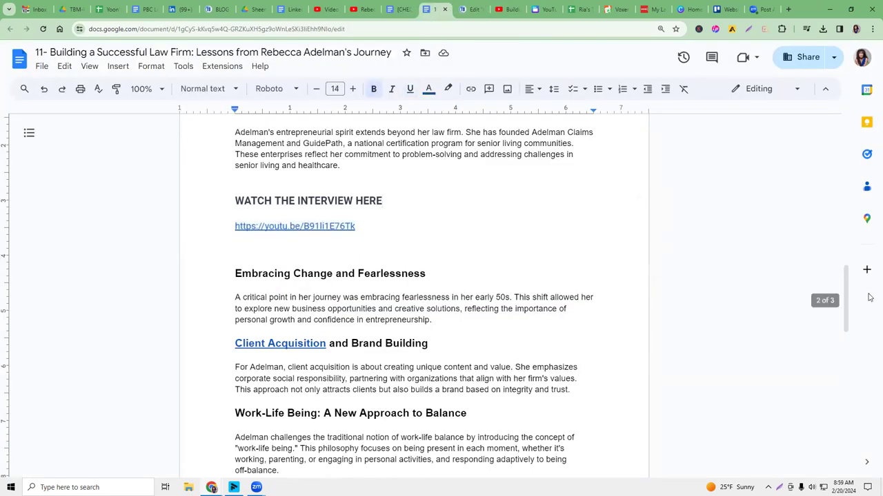
left_click_drag(849, 288, 848, 312)
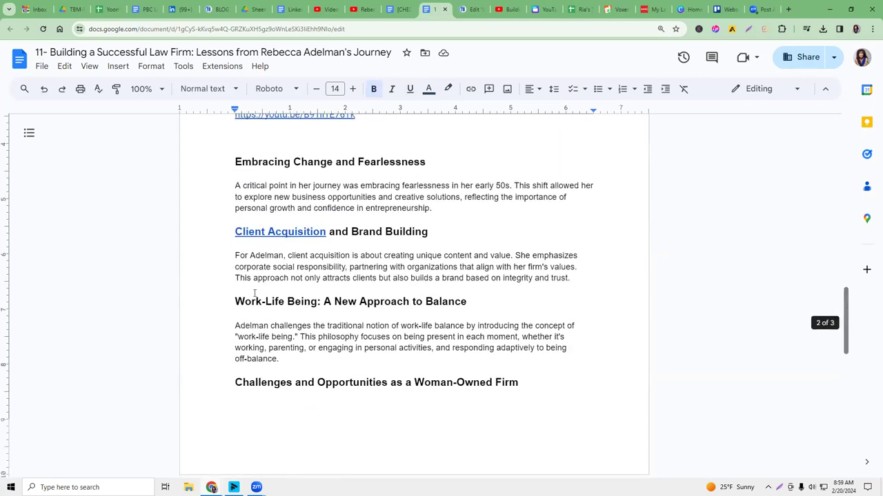
left_click_drag(234, 174, 611, 383)
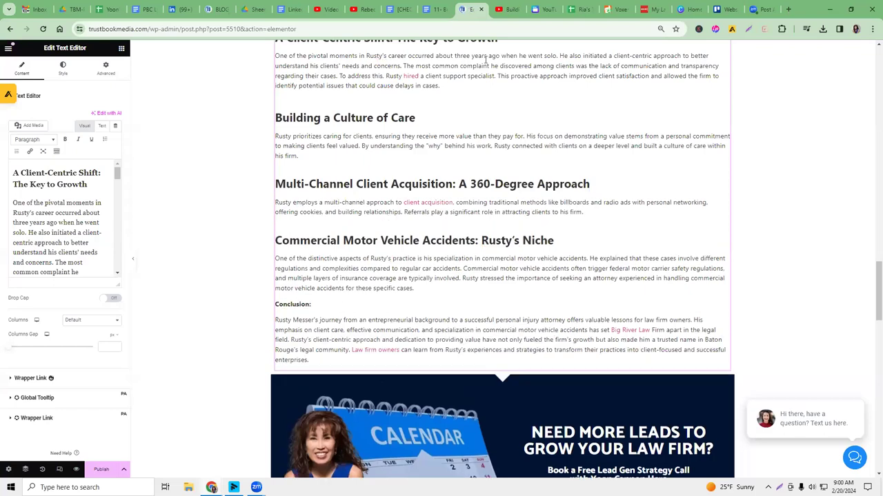
left_click(471, 10)
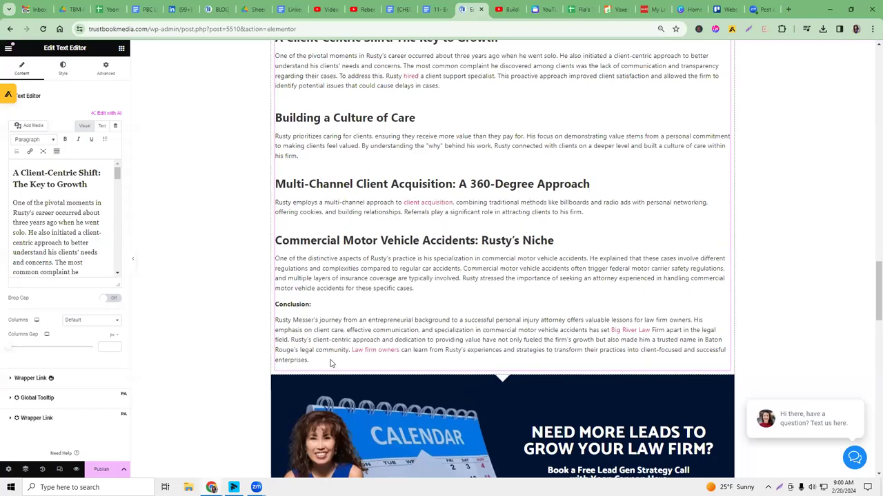
left_click(330, 364)
left_click_drag(321, 340, 278, 240)
key("BackSpace")
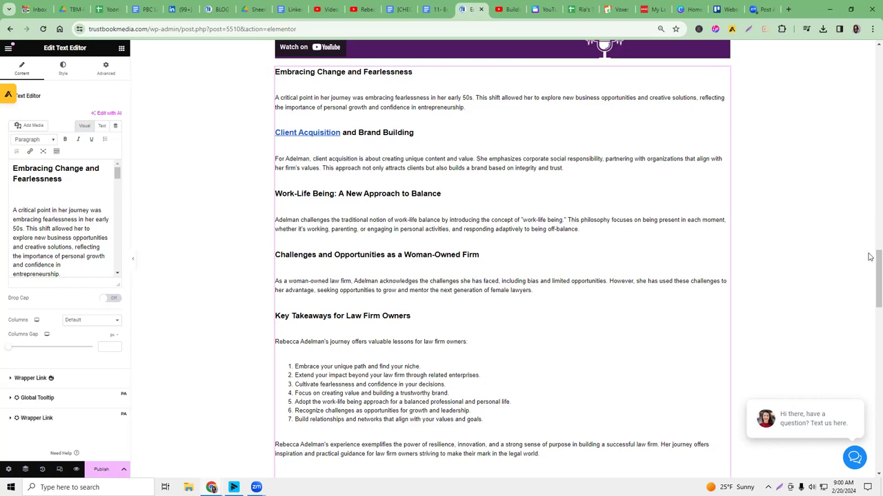
left_click_drag(869, 257, 855, 194)
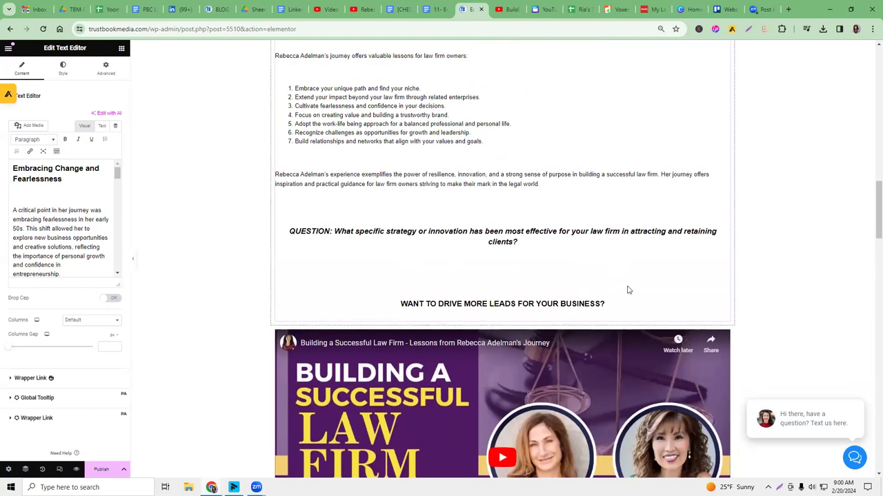
left_click(620, 316)
left_click_drag(597, 304, 270, 400)
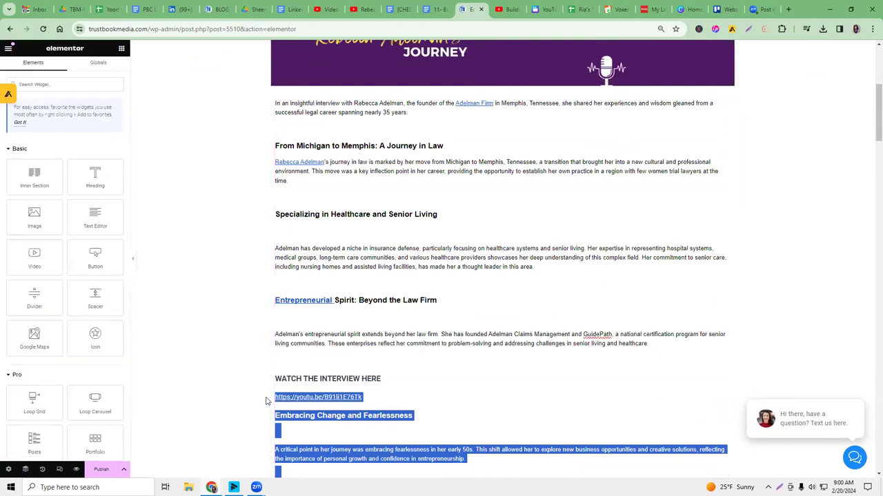
Delete the duplicated sections and raw YouTube link so the upper text ends at 'WATCH THE INTERVIEW HERE'
key("Delete")
key("BackSpace")
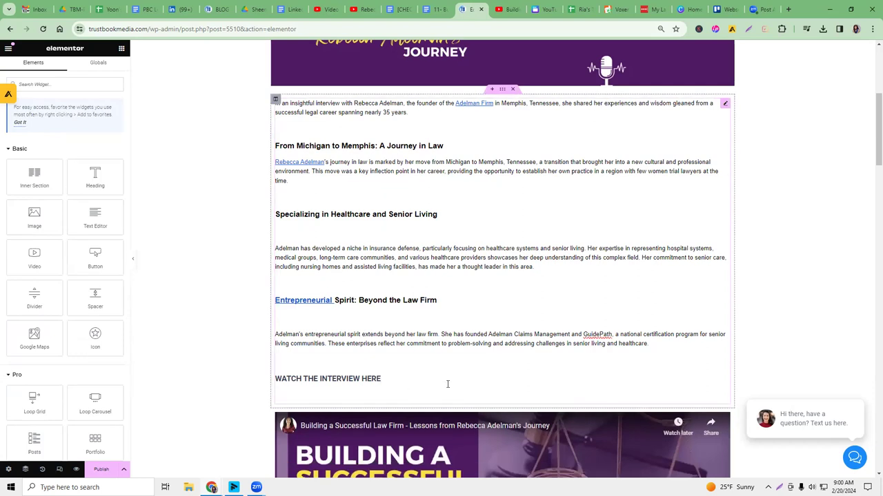
left_click(349, 319)
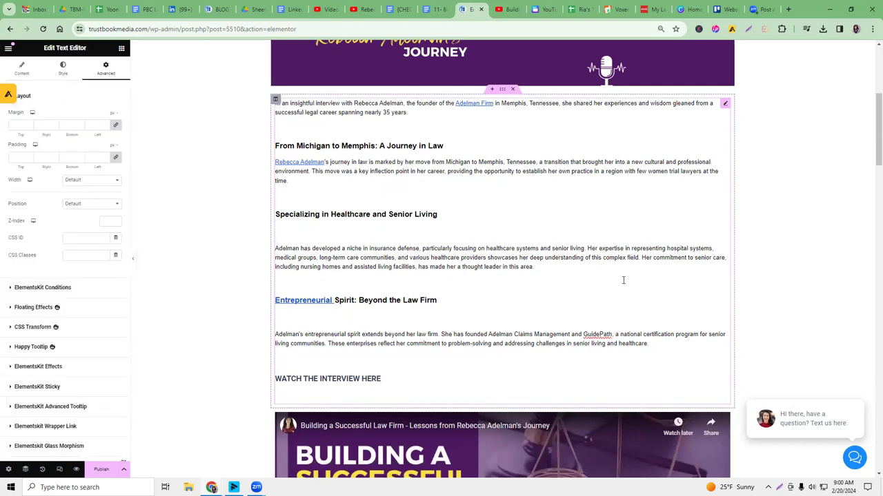
scroll(869, 142, "up", 5)
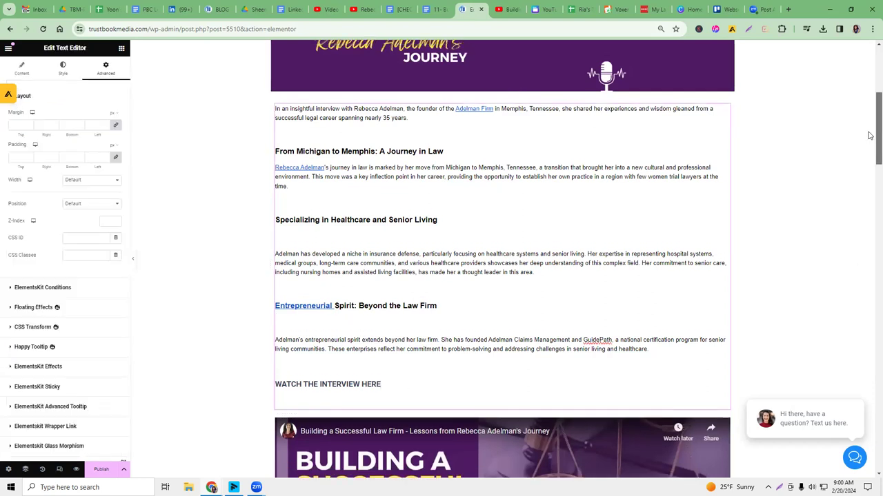
scroll(867, 131, "down", 5)
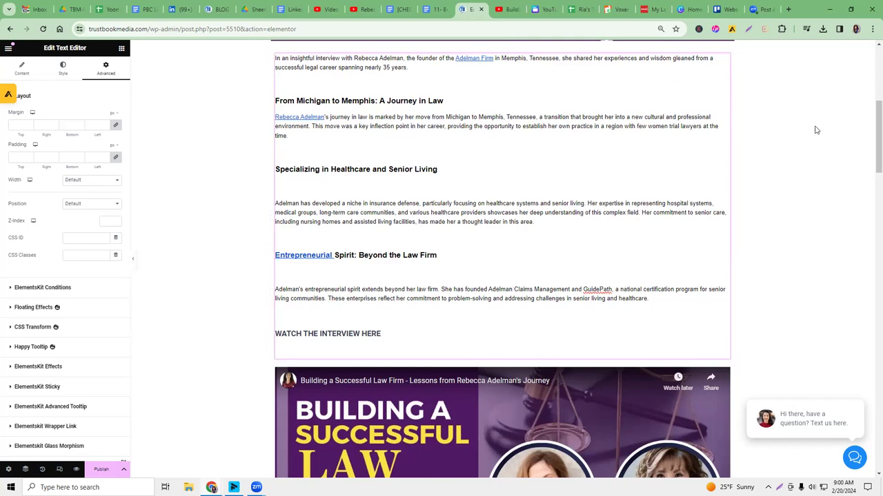
scroll(868, 138, "up", 2)
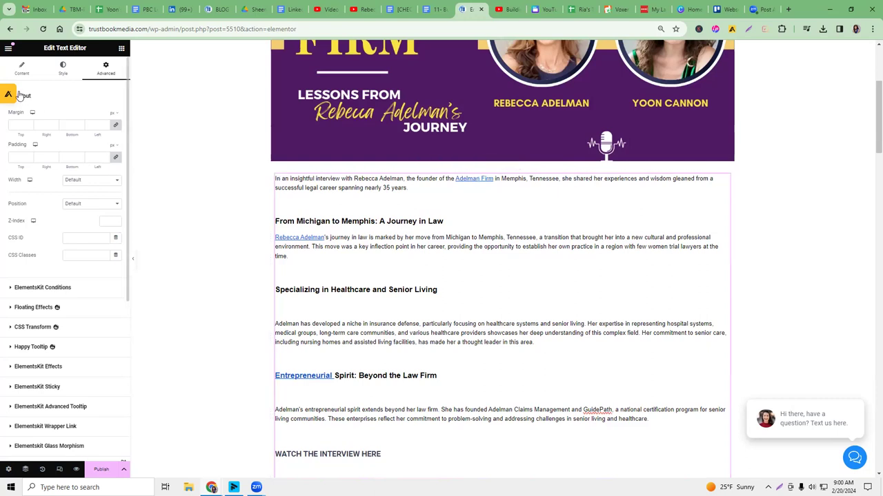
Make the law firm link in the opening paragraph open in a new tab
left_click(22, 69)
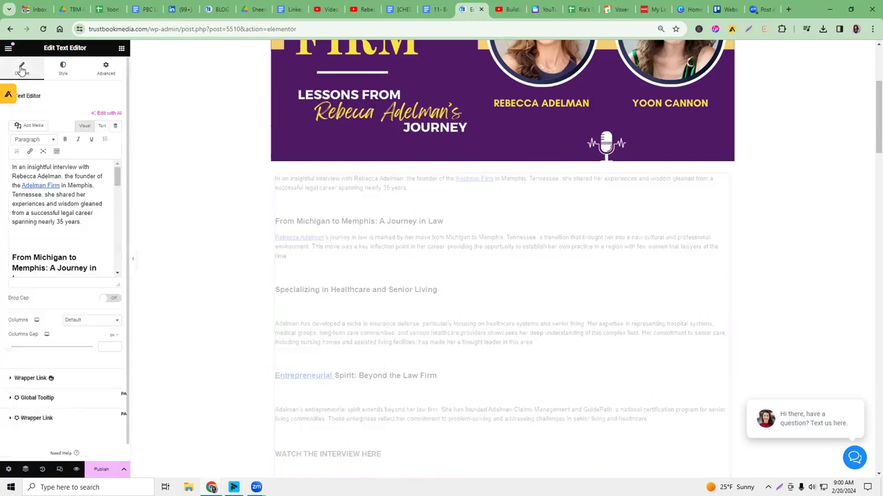
left_click(50, 185)
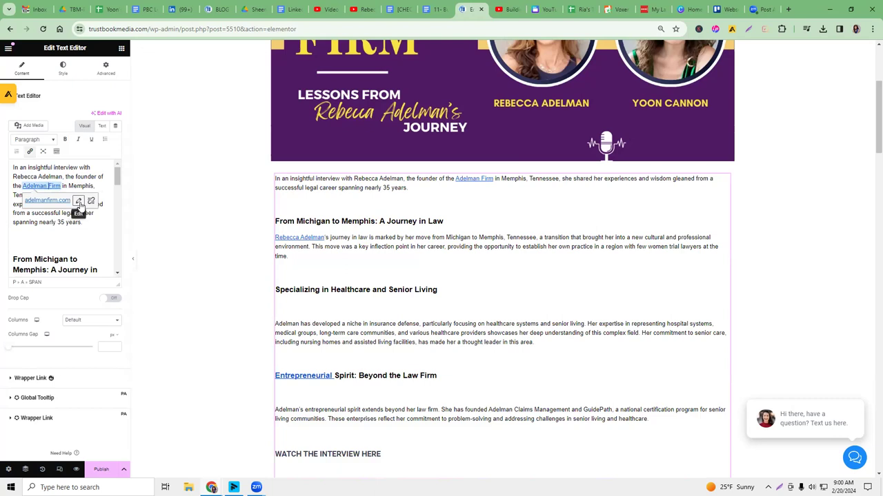
left_click(78, 200)
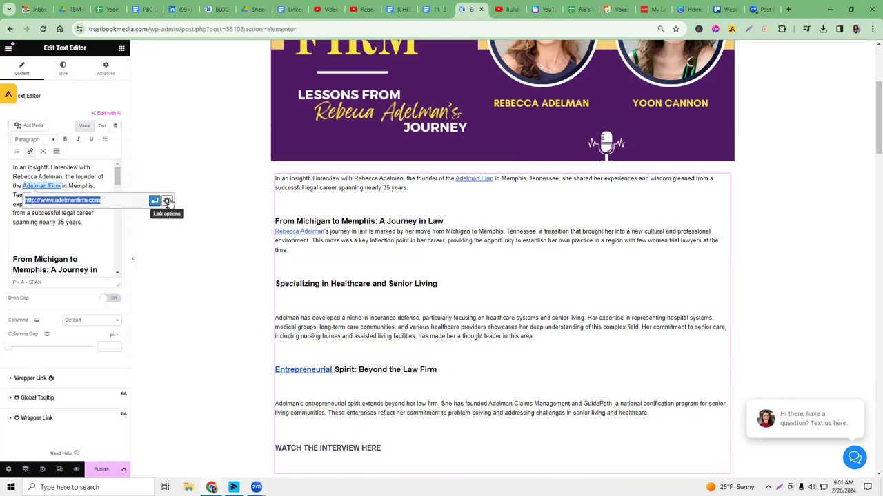
left_click(167, 201)
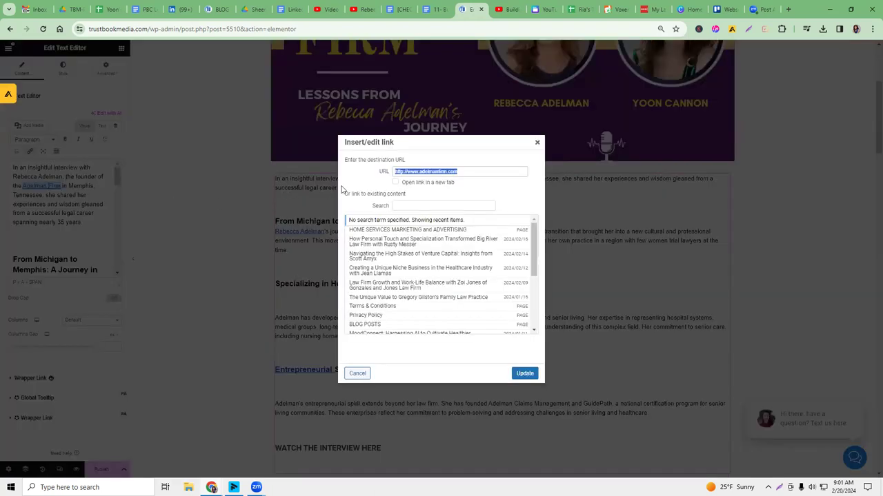
left_click(395, 183)
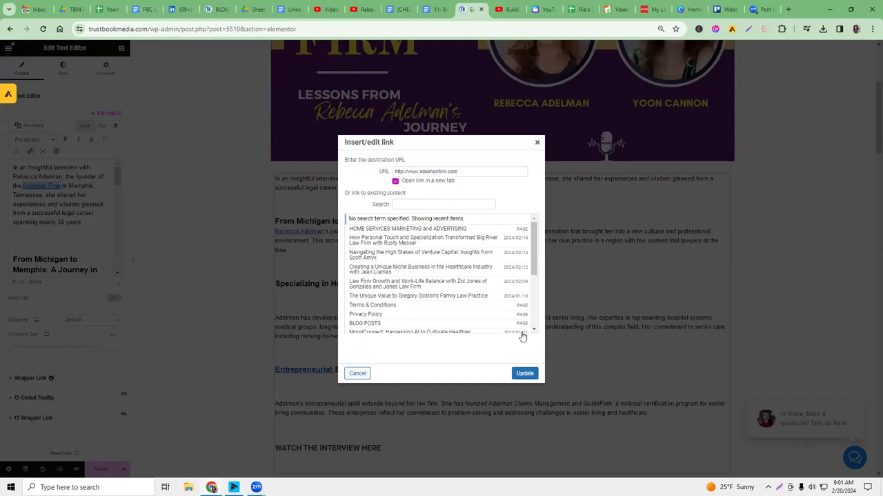
left_click(525, 374)
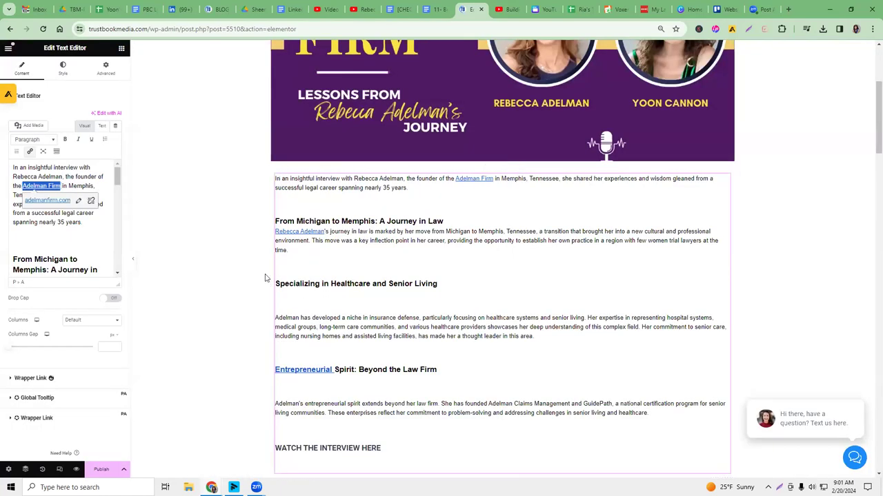
left_click(77, 244)
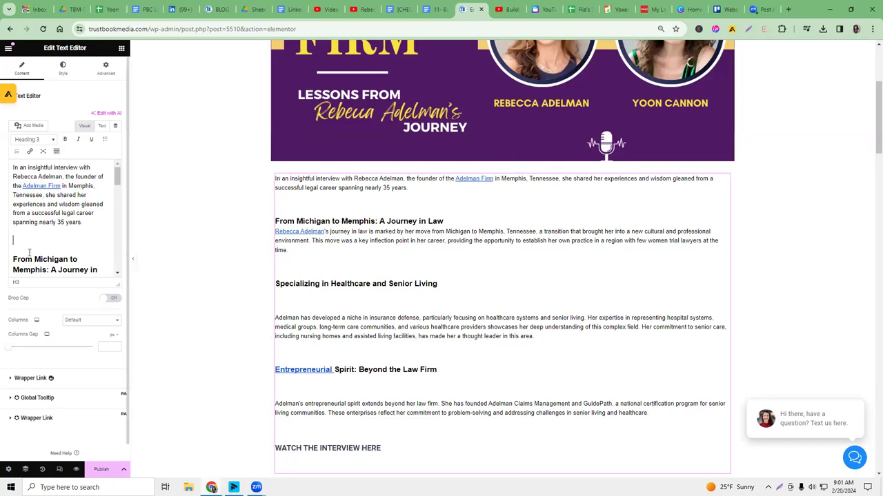
Try formats on the Michigan to Memphis heading, switching it to Heading 3 and then Heading 2
key("BackSpace")
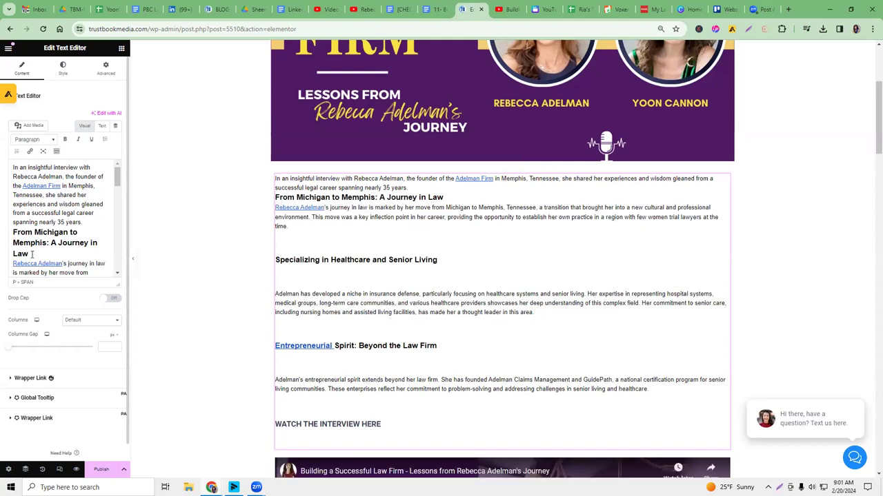
key("ctrl+z")
left_click_drag(31, 263, 5, 242)
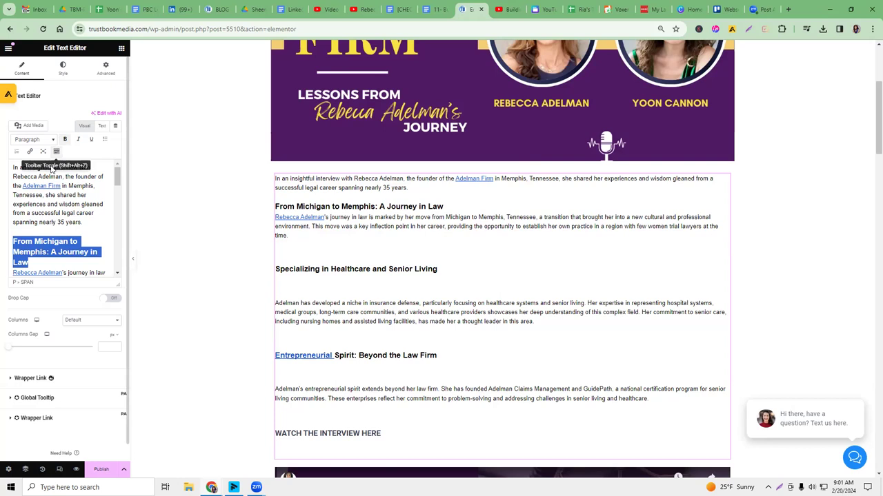
left_click(51, 141)
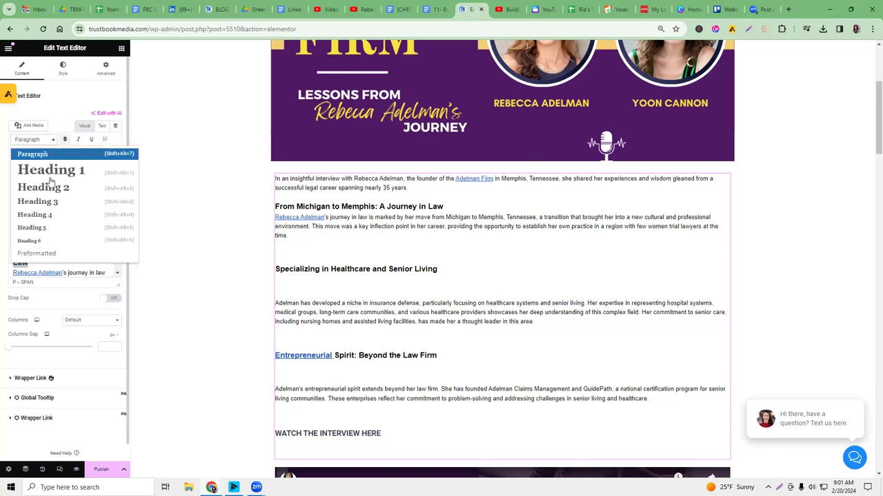
left_click(48, 201)
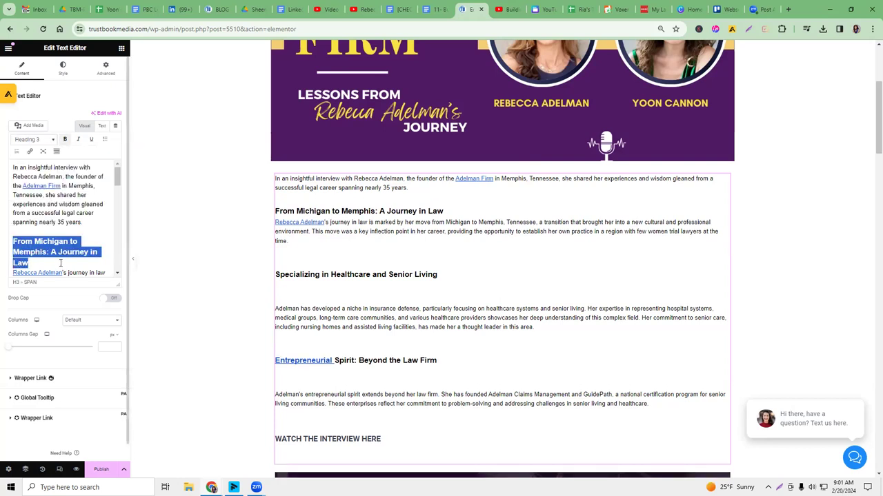
left_click(23, 252)
left_click_drag(24, 257, 12, 242)
left_click(50, 143)
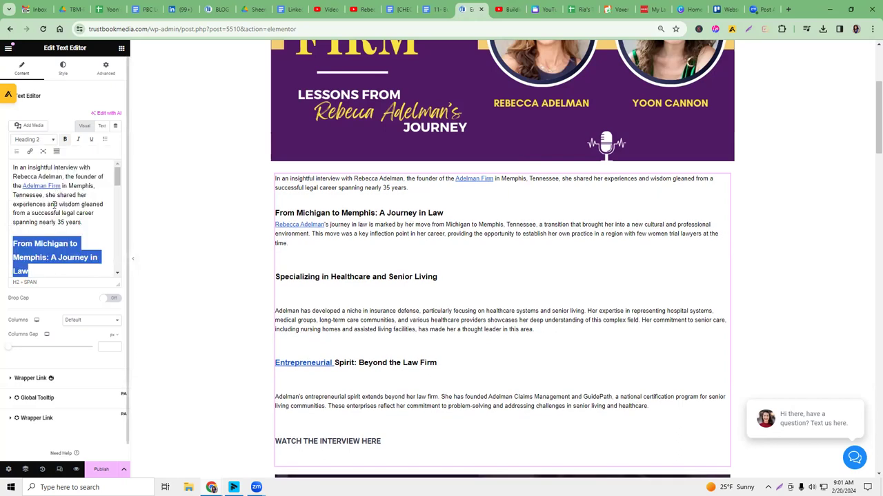
left_click(61, 281)
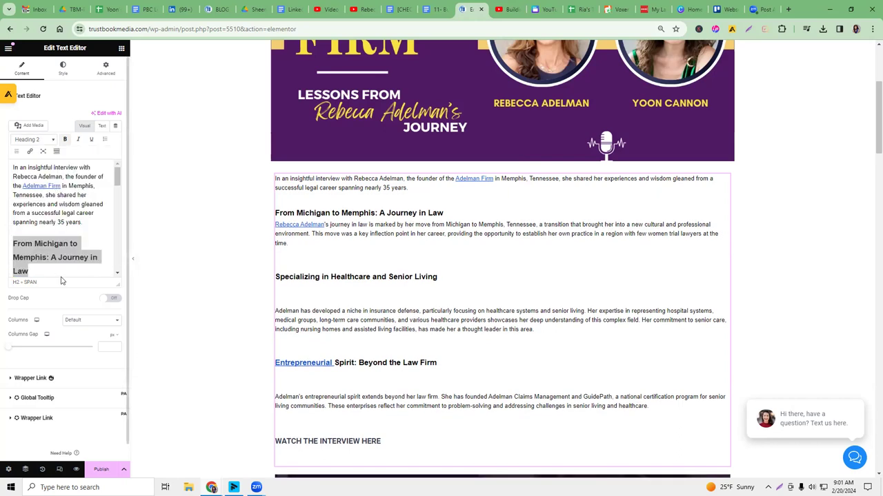
Set 'From Michigan to Memphis: A Journey in Law' to Heading 3 and add a blank line below it
left_click(116, 193)
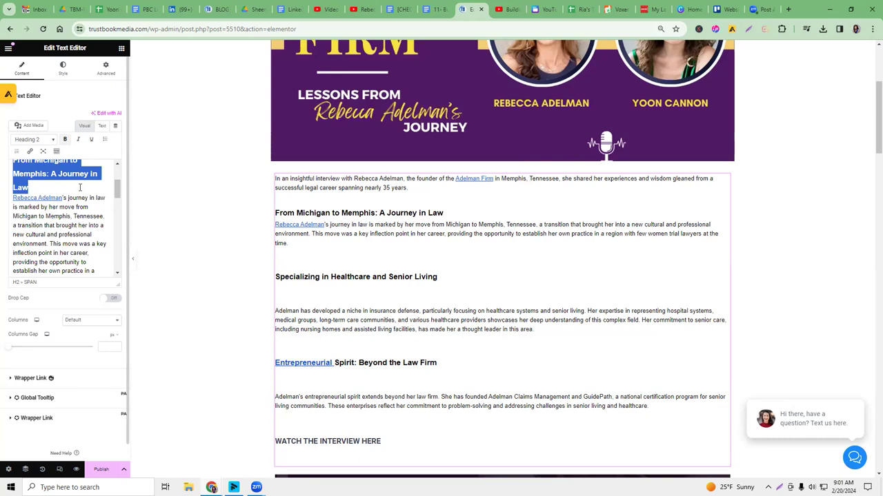
left_click(49, 196)
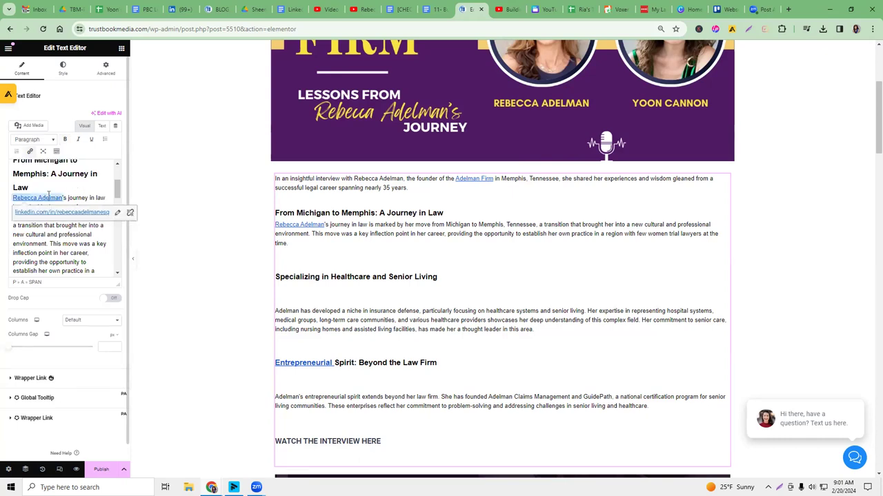
left_click_drag(39, 188, 10, 164)
left_click(55, 141)
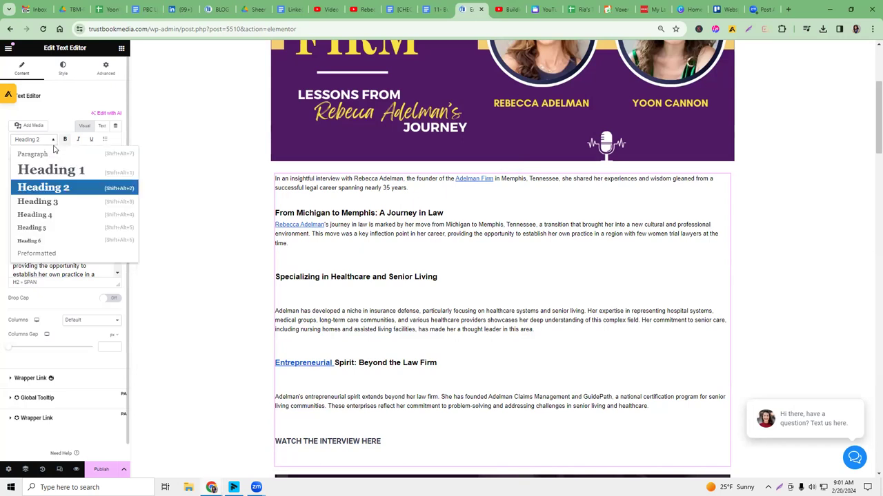
left_click(65, 200)
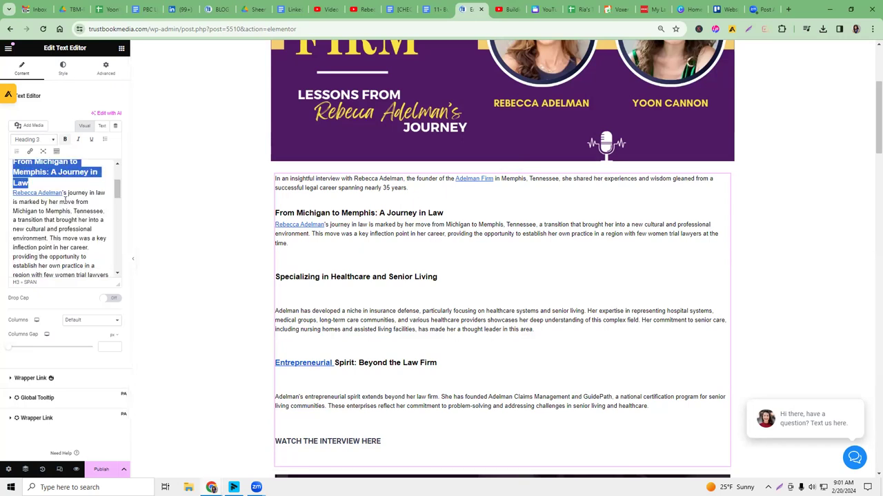
left_click(35, 184)
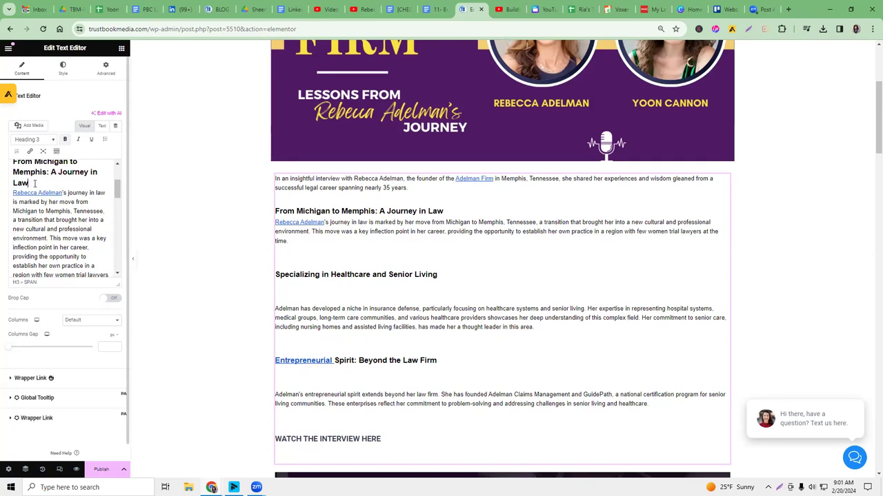
key("Return")
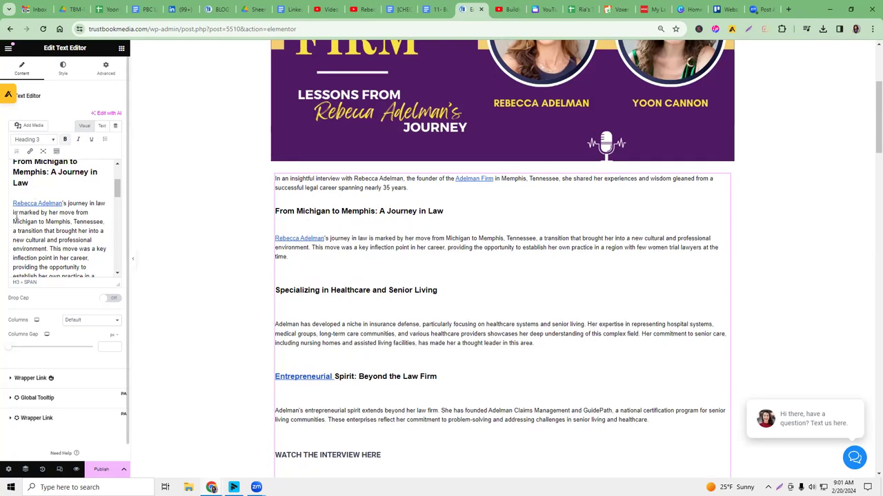
Make the link on the interviewee's name to her LinkedIn profile open in a new tab
left_click(32, 202)
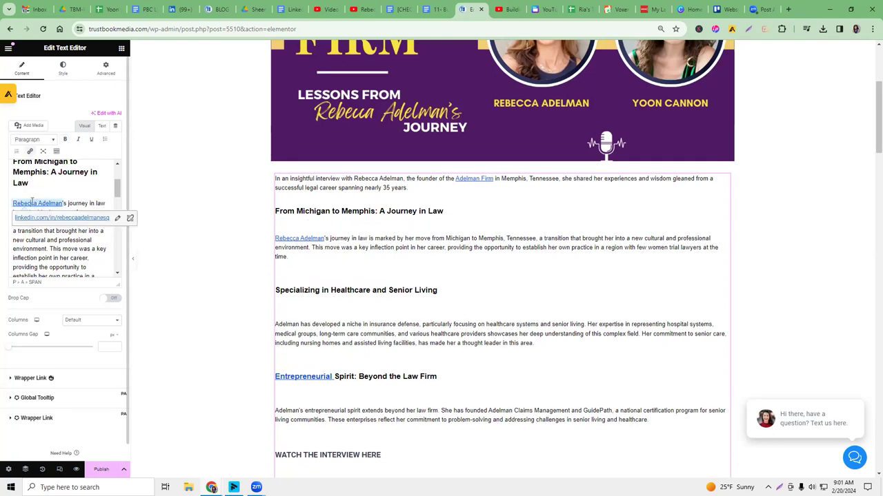
left_click(119, 219)
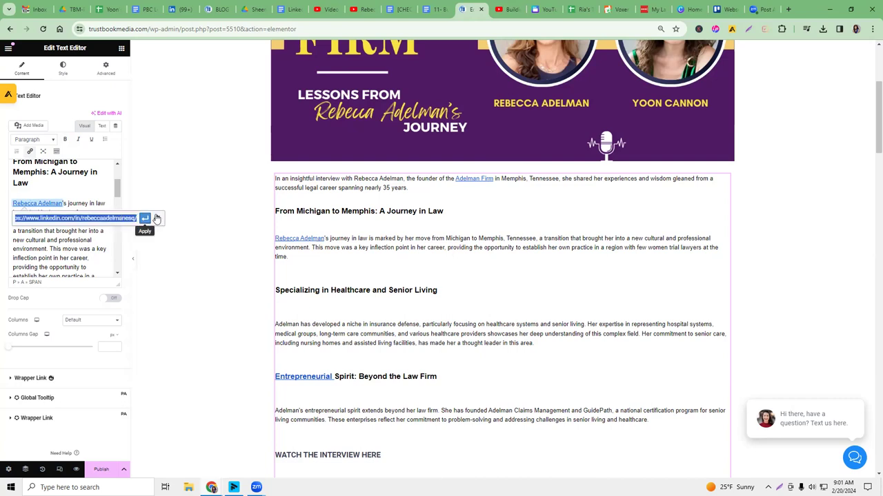
left_click(156, 219)
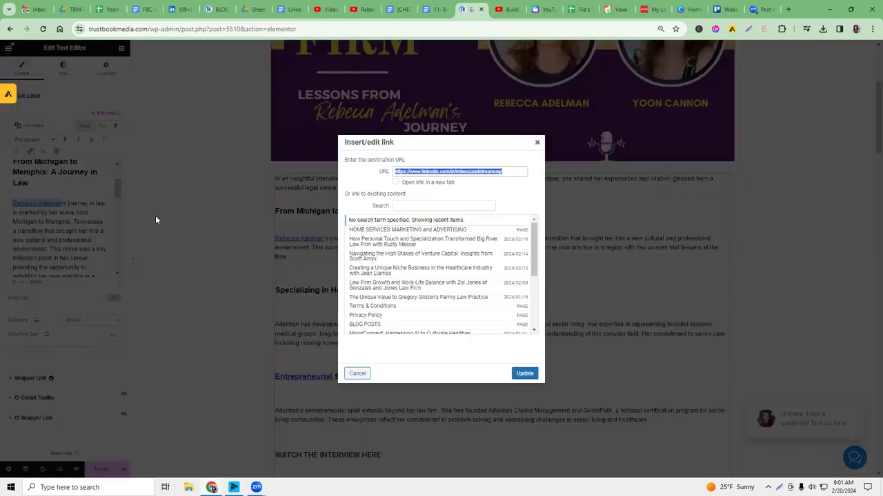
left_click(395, 181)
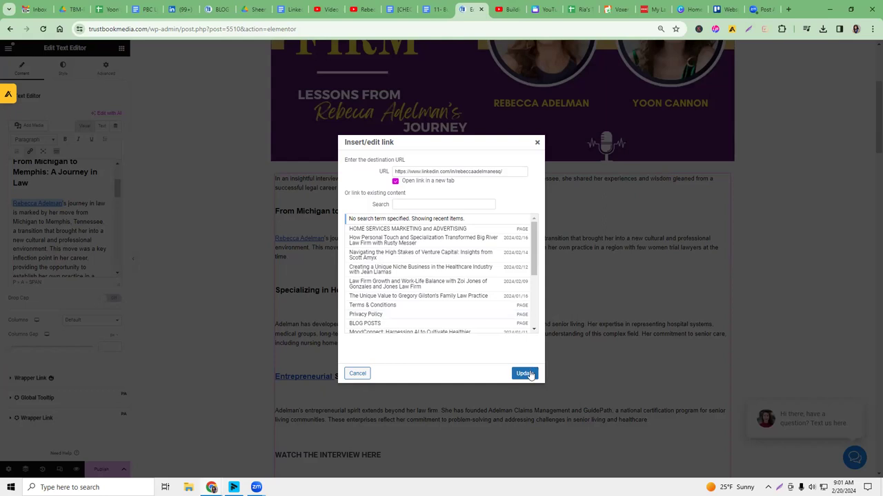
left_click(525, 374)
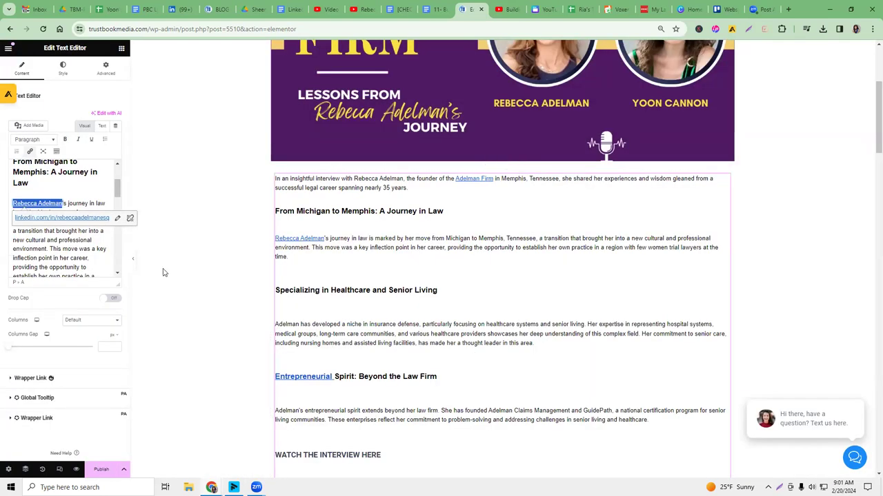
left_click(75, 250)
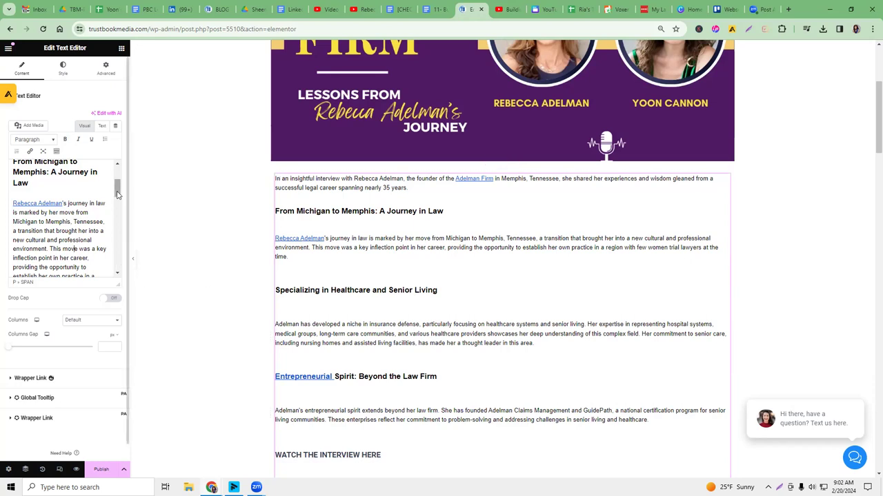
scroll(118, 215, "down", 3)
left_click(49, 240)
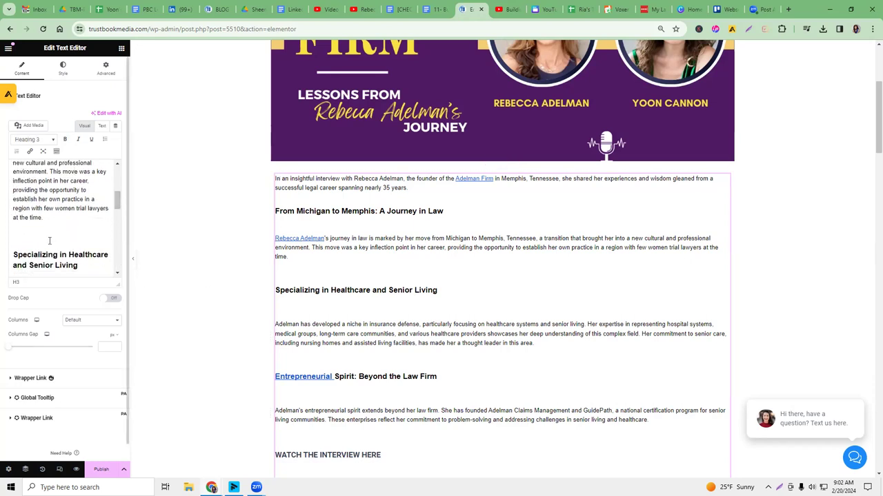
Make 'Specializing in Healthcare and Senior Living' a Heading 3
key("BackSpace")
key("Return")
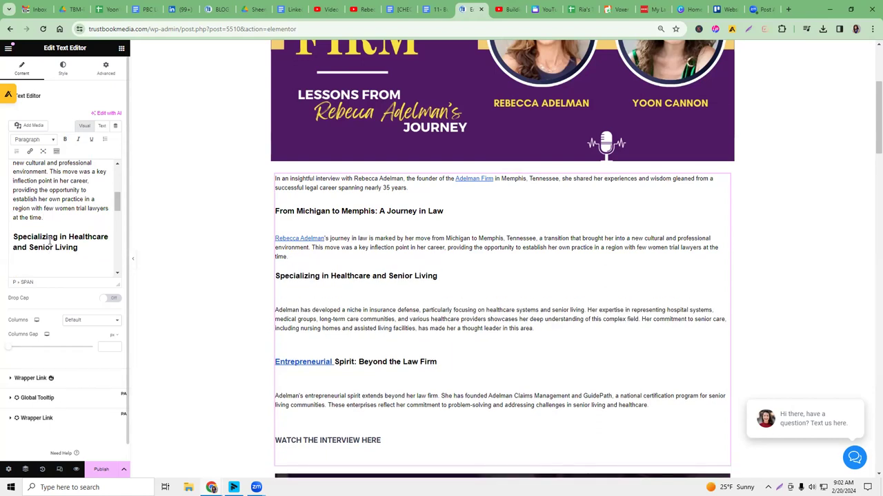
left_click(85, 249)
left_click_drag(85, 250, 6, 237)
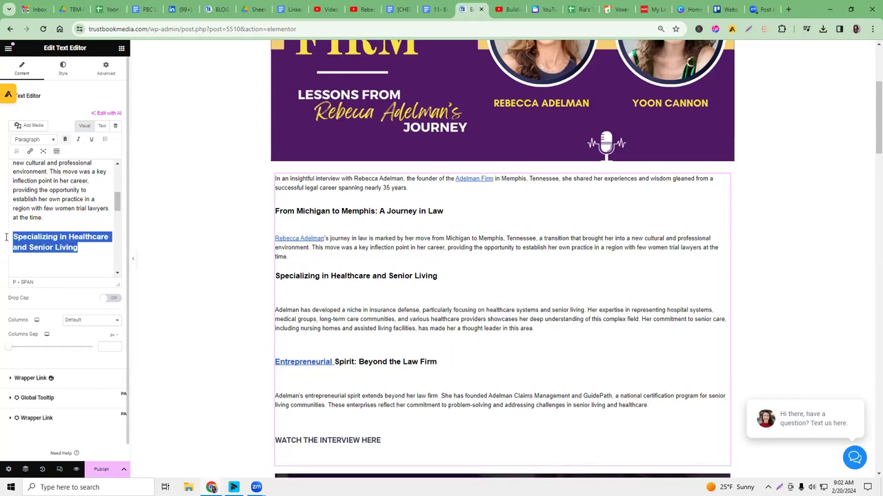
left_click(52, 142)
left_click(64, 201)
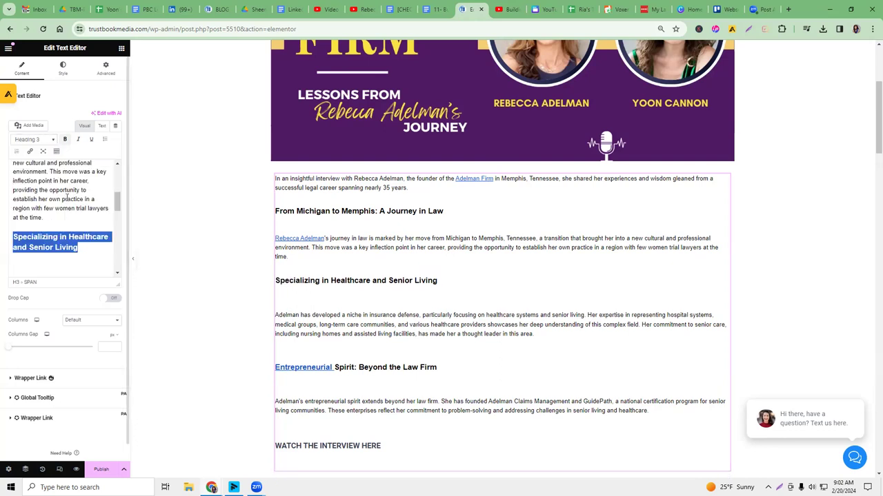
Return the paragraph under that heading to plain Paragraph text after it became a Heading 3
scroll(109, 202, "down", 2)
left_click(75, 240)
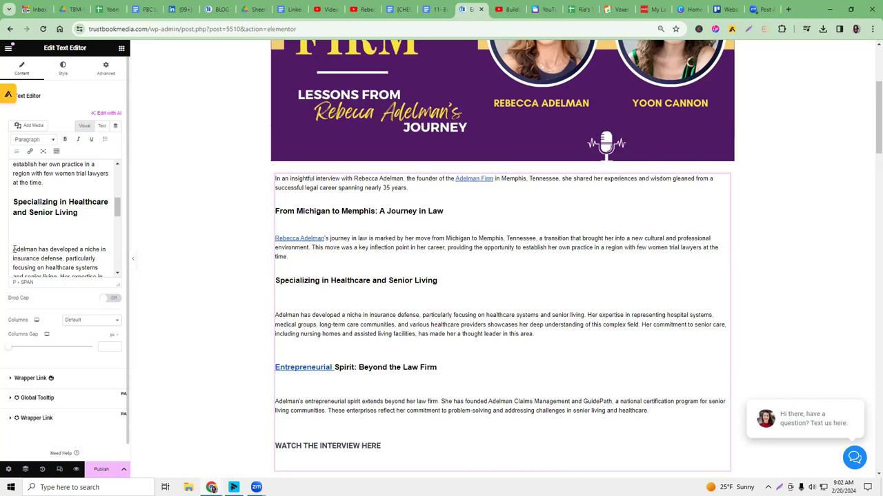
key("alt+shift+3")
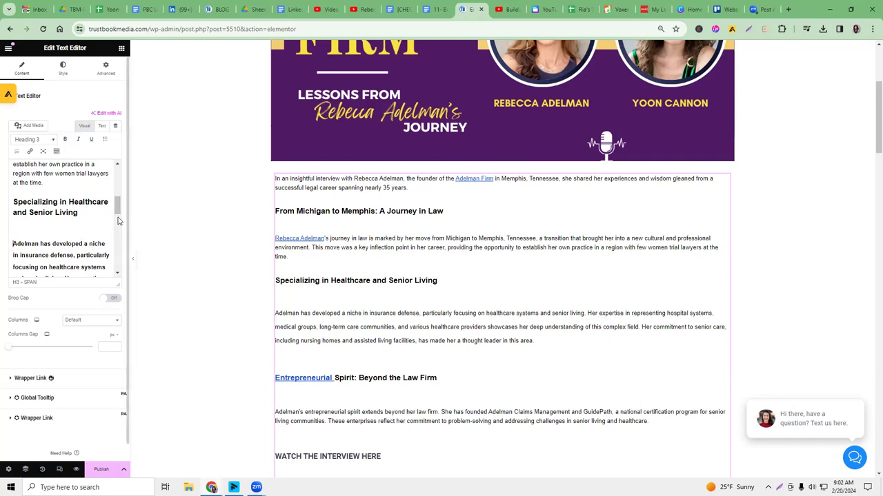
mouse_move(117, 207)
left_mouse_down()
mouse_move(116, 231)
mouse_move(92, 235)
mouse_move(4, 200)
left_mouse_up()
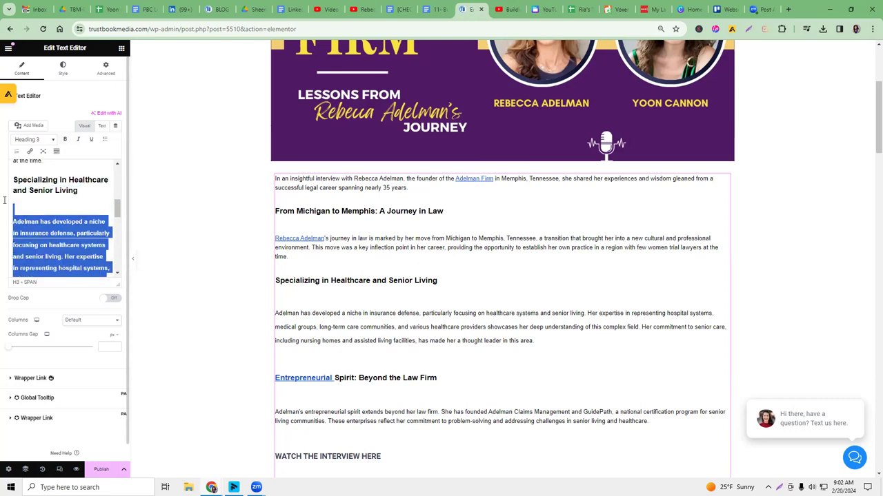
left_click(53, 140)
left_click(55, 158)
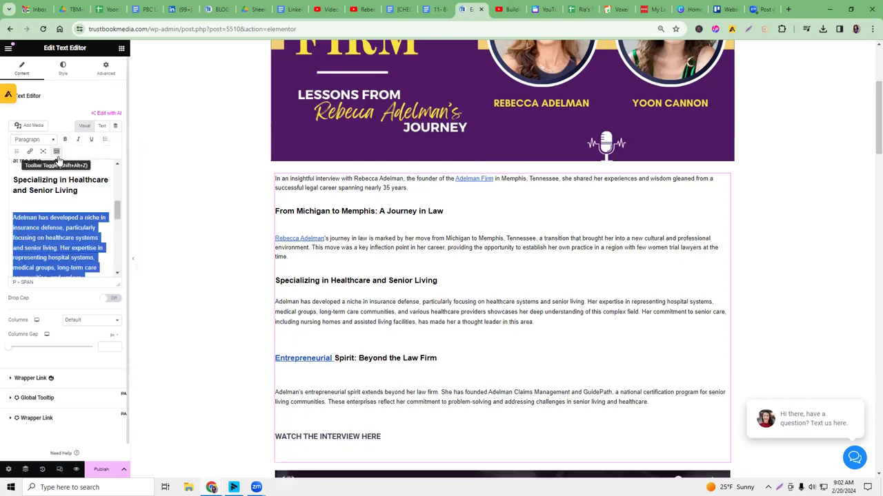
Tidy the blank line between that paragraph and the Entrepreneurial Spirit heading
left_click(68, 205)
left_click_drag(119, 218, 122, 242)
left_click(43, 221)
key("BackSpace")
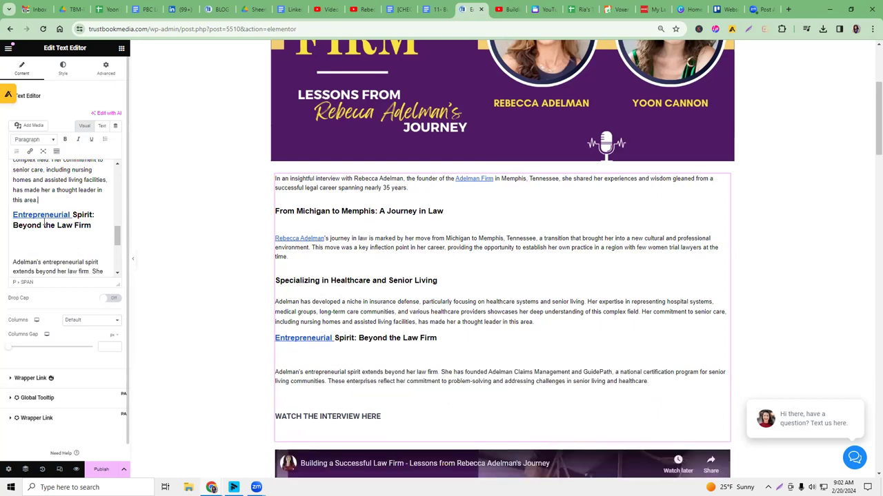
key("Return")
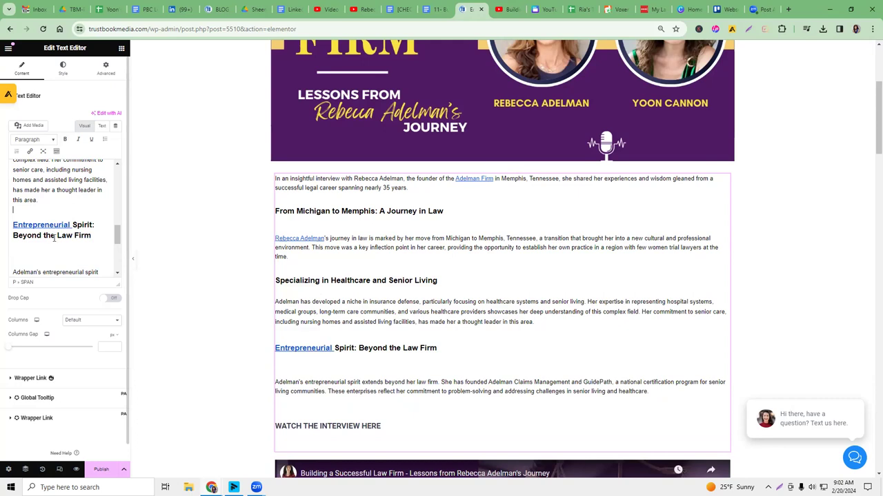
Review and save the Entrepreneurial link's settings, keeping the blank line under the heading
left_click(42, 225)
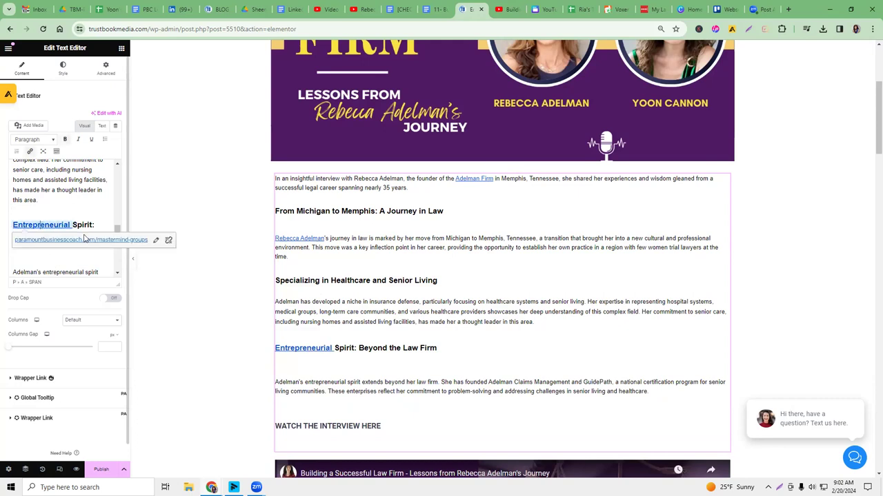
left_click(156, 240)
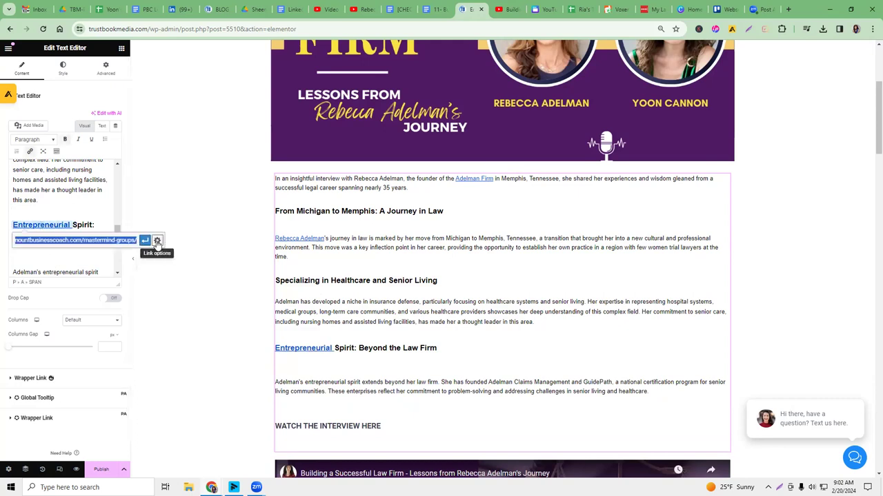
left_click(157, 241)
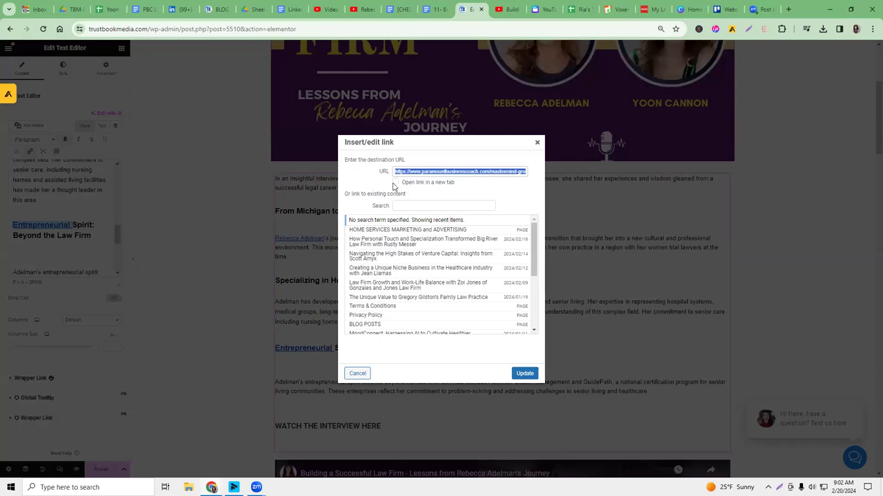
left_click(523, 373)
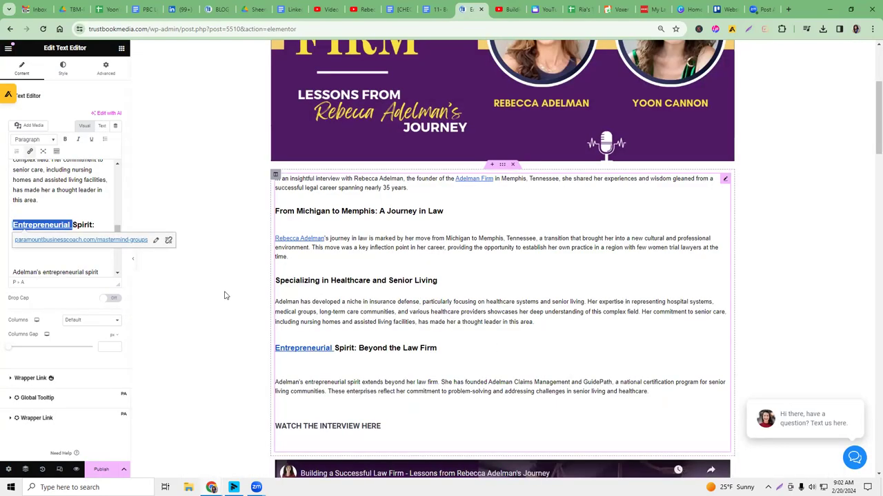
left_click(78, 258)
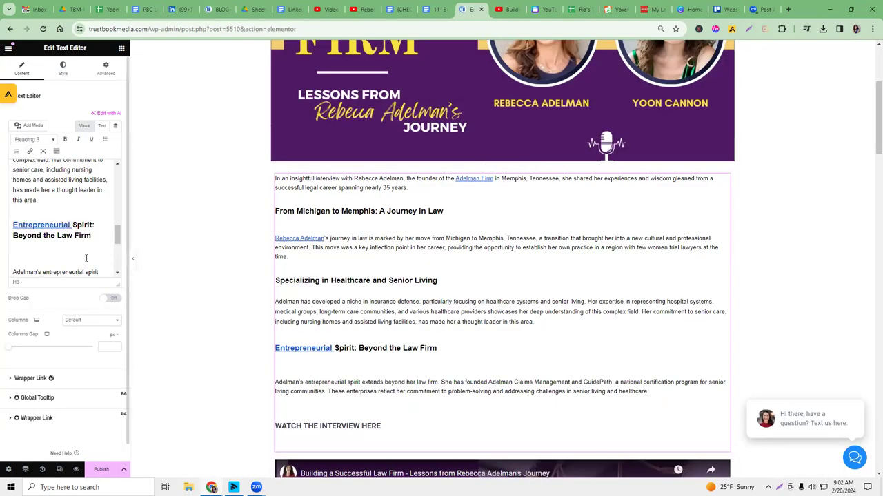
key("BackSpace")
key("Return")
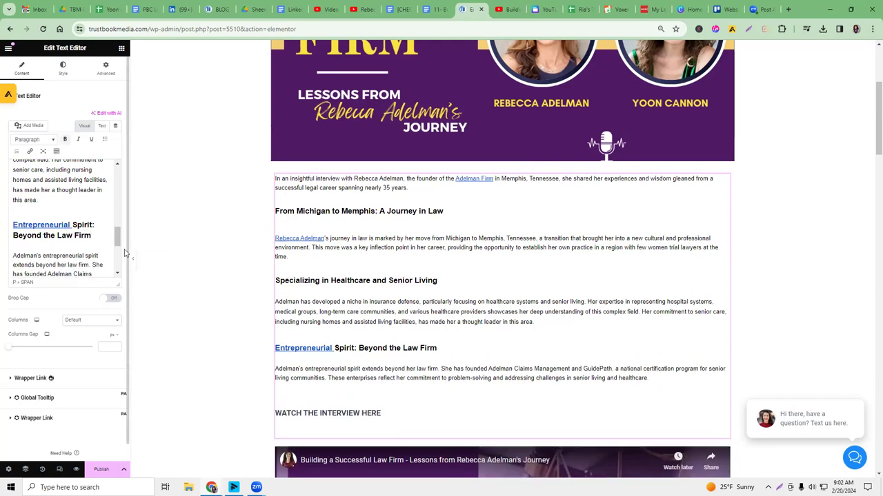
Make 'Entrepreneurial Spirit: Beyond the Law Firm' a Heading 3
left_click_drag(116, 247, 10, 216)
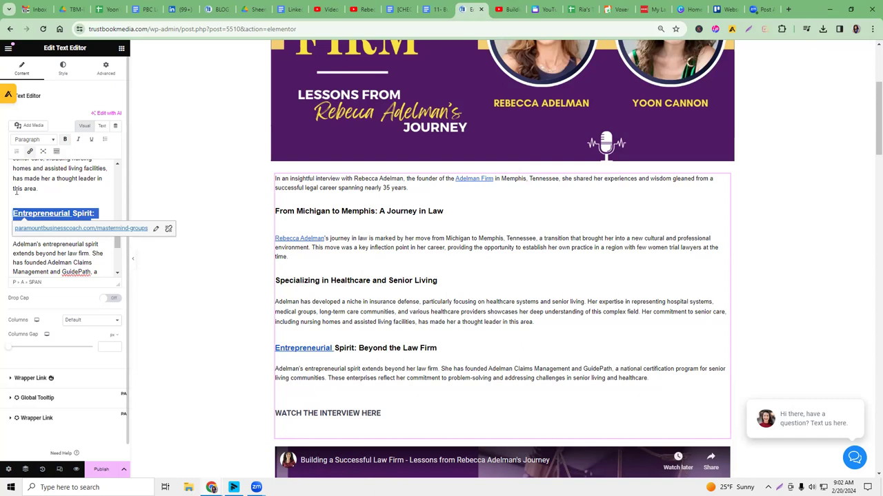
left_click(52, 140)
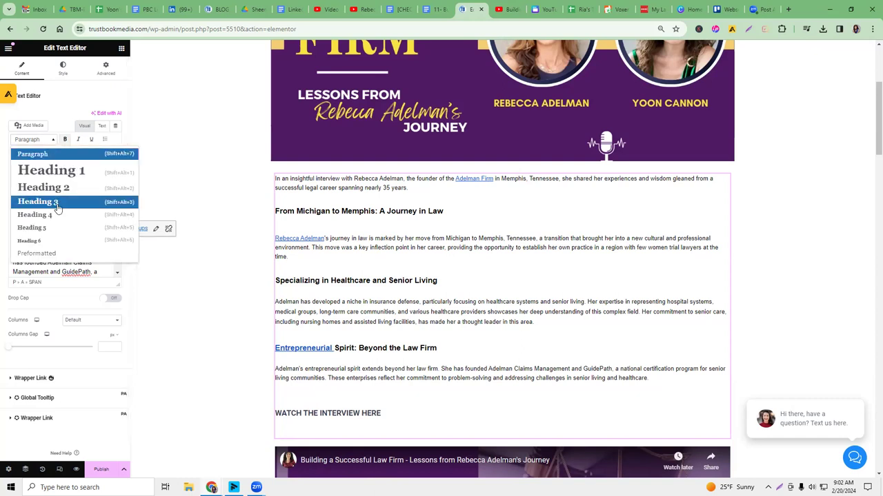
left_click(58, 204)
left_click(83, 208)
left_click_drag(116, 240, 119, 251)
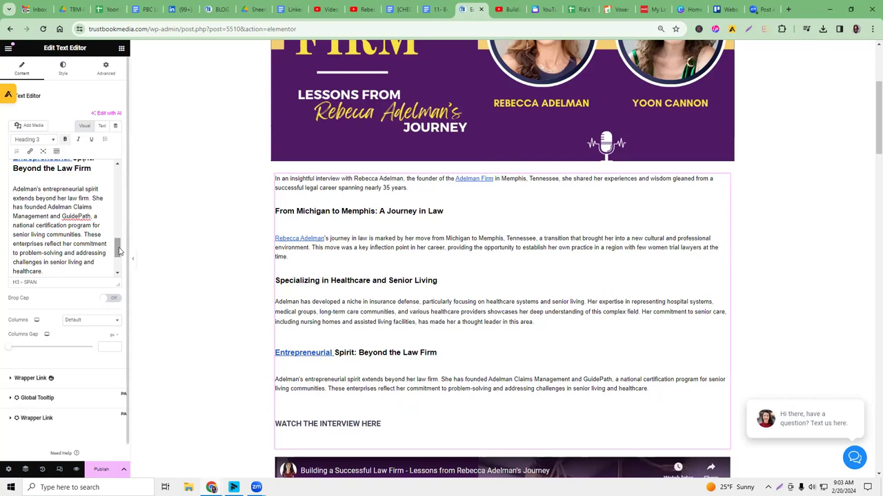
Tidy the blank line above 'WATCH THE INTERVIEW HERE'
scroll(117, 250, "down", 2)
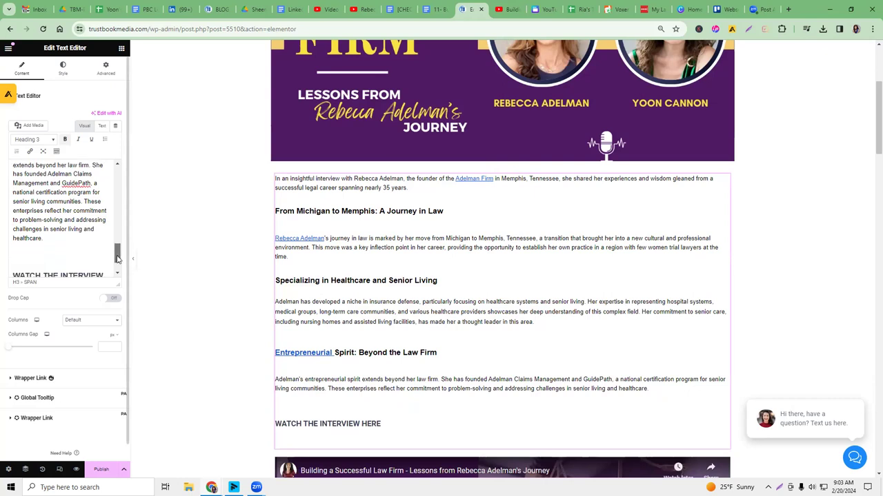
left_click(61, 239)
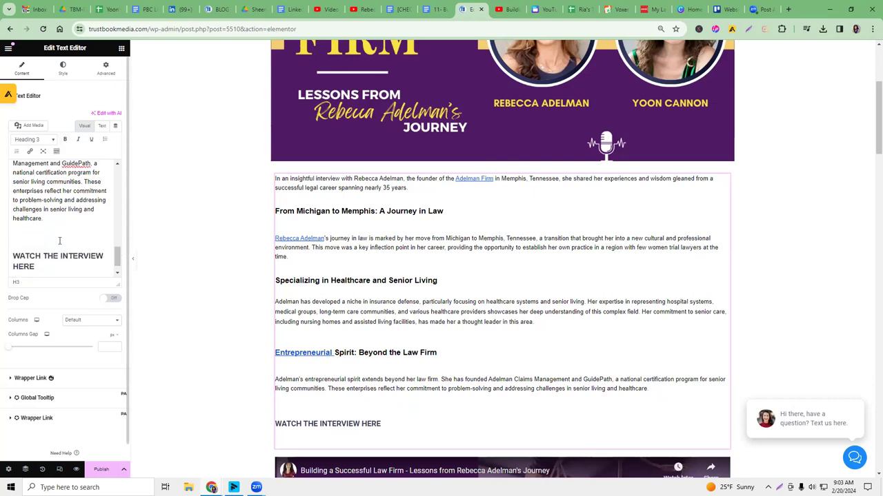
key("BackSpace")
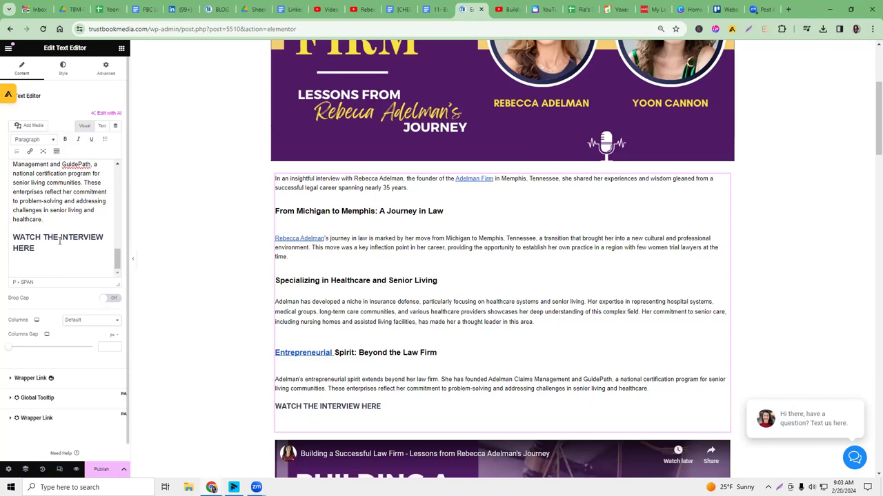
key("Return")
scroll(115, 260, "down", 2)
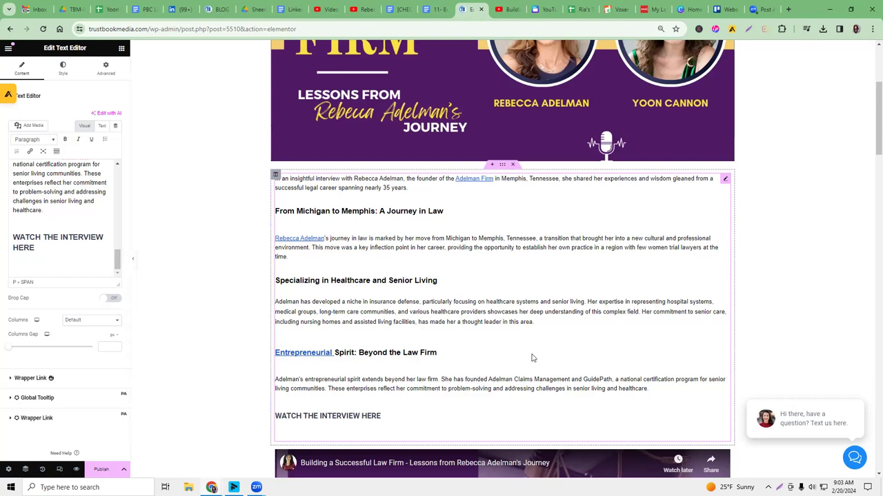
In the lower text block, format 'Embracing Change and Fearlessness' as Heading 3
left_click_drag(877, 141, 842, 234)
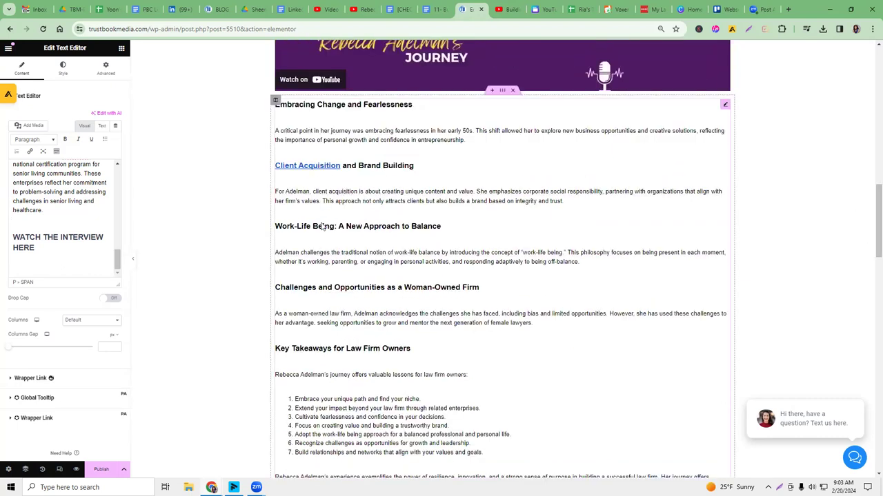
left_click(329, 200)
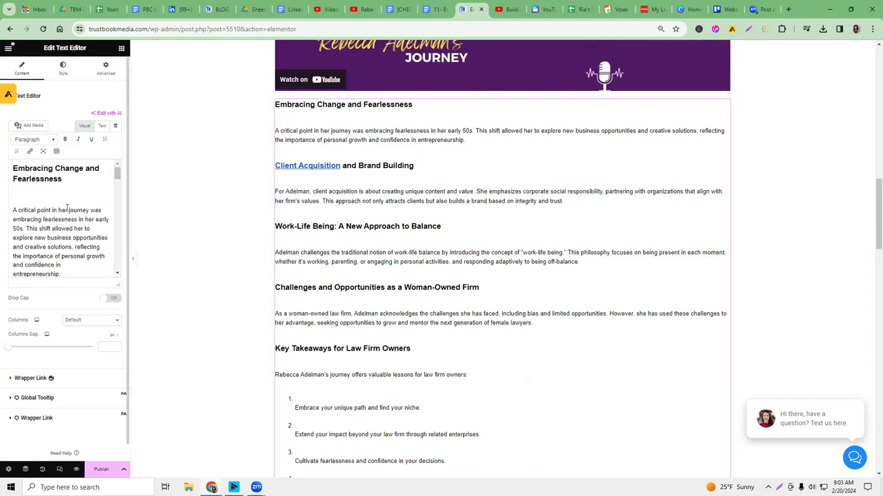
left_click_drag(25, 210, 13, 210)
left_click(33, 197)
left_click_drag(61, 180, 14, 167)
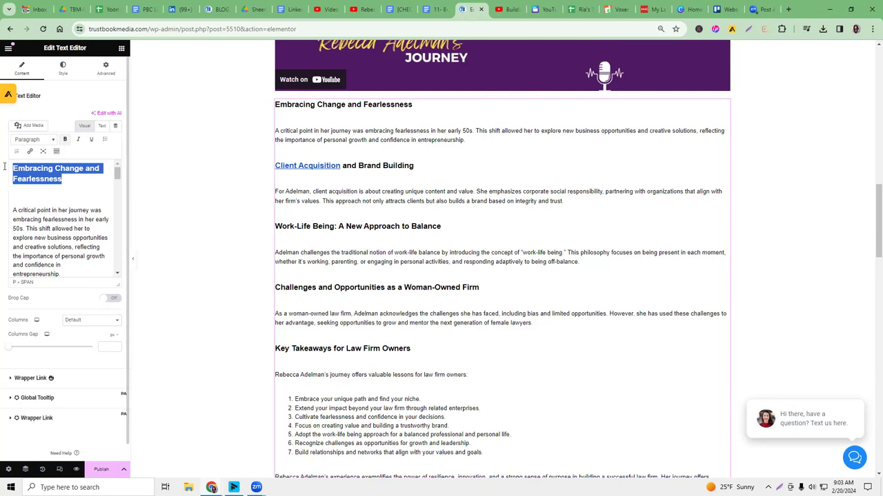
left_click(48, 140)
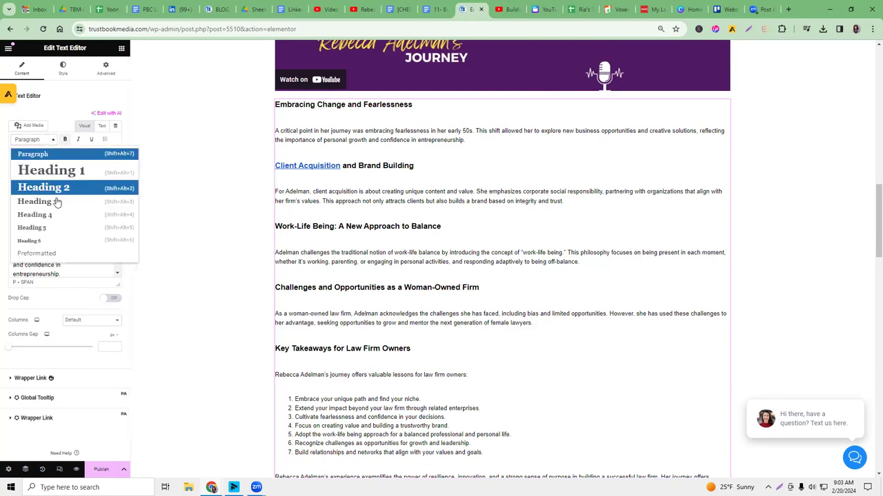
left_click(53, 199)
left_click(53, 197)
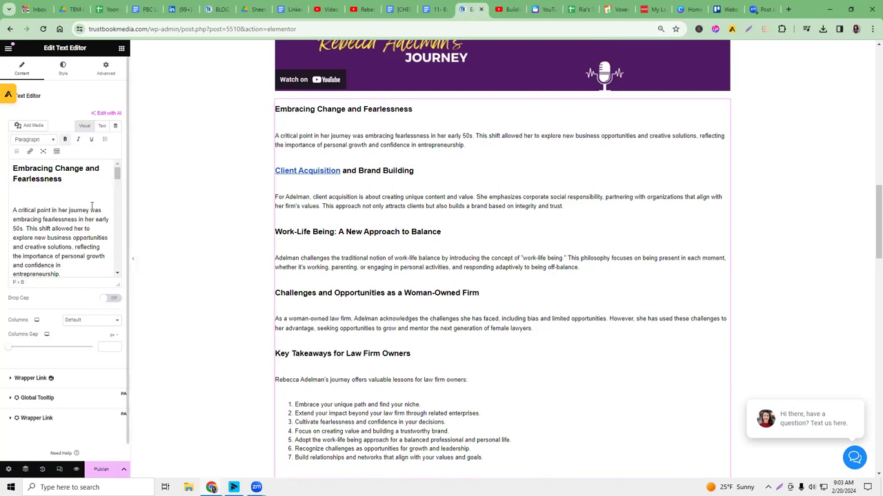
Make the Client Acquisition link in the lower text block open in a new tab
left_click_drag(117, 178, 117, 186)
left_click(61, 236)
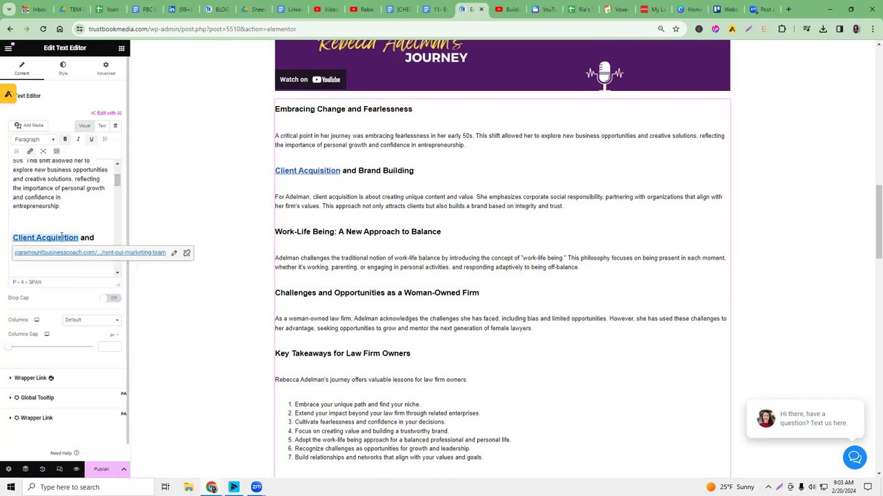
left_click(175, 253)
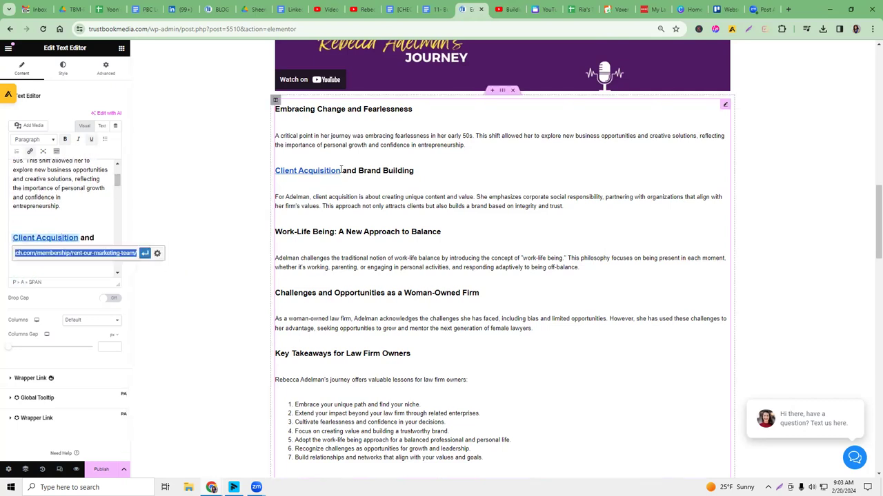
left_click(157, 254)
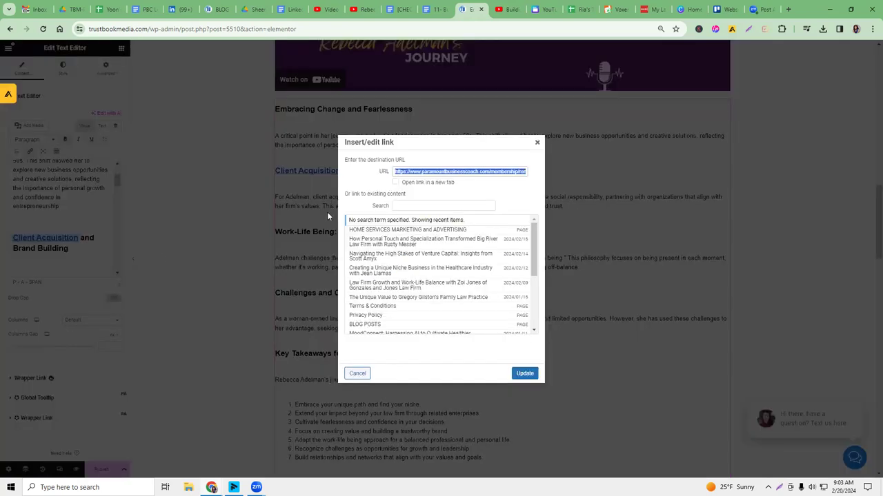
left_click(397, 183)
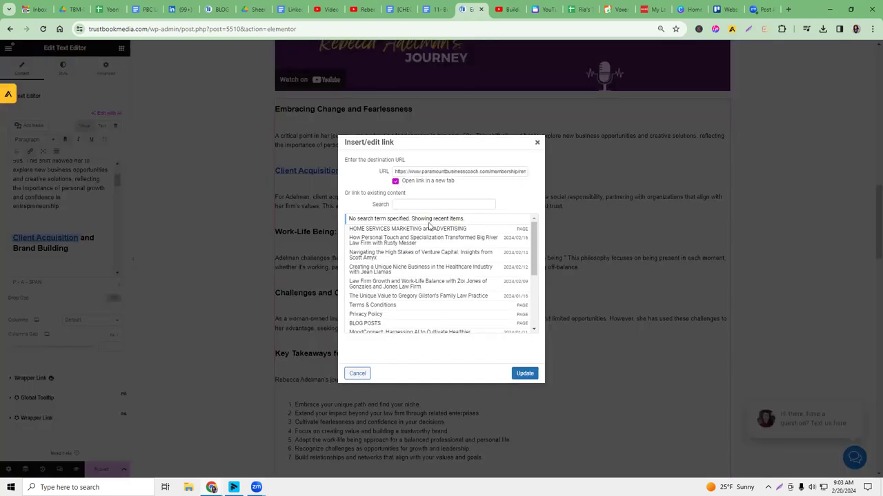
left_click(525, 373)
left_click(50, 215)
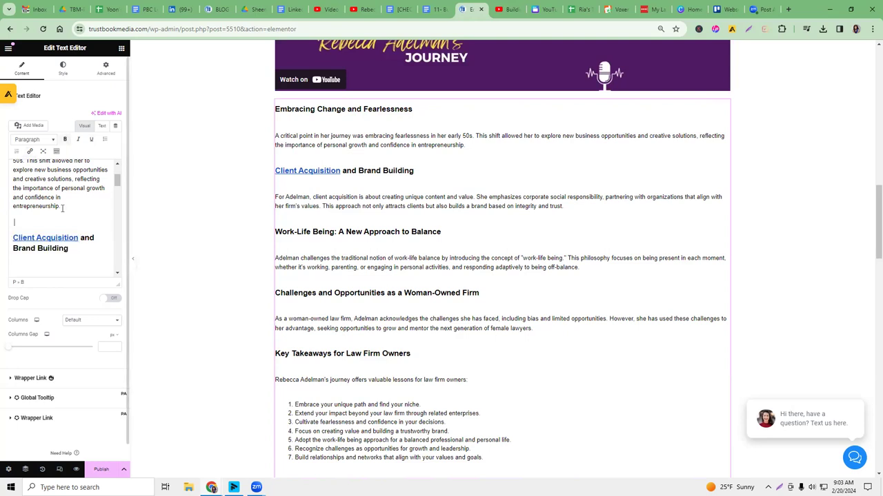
left_click_drag(117, 183, 118, 195)
left_click_drag(97, 262, 10, 255)
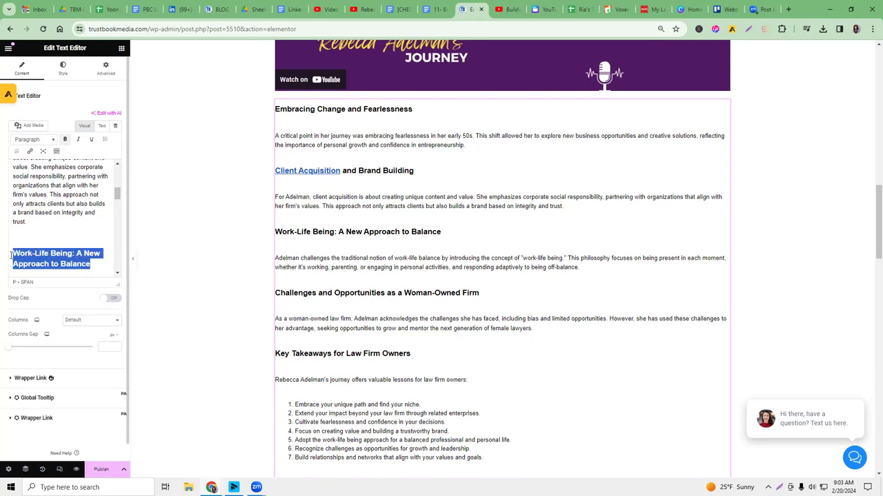
Format the Work-Life Being and Challenges and Opportunities headings as Heading 3
left_click(47, 142)
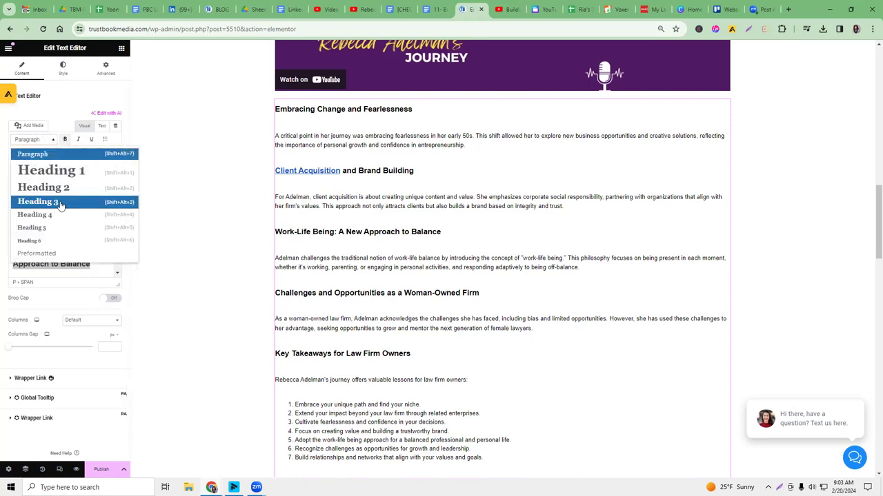
left_click(60, 202)
left_click(66, 230)
left_click_drag(117, 195, 10, 226)
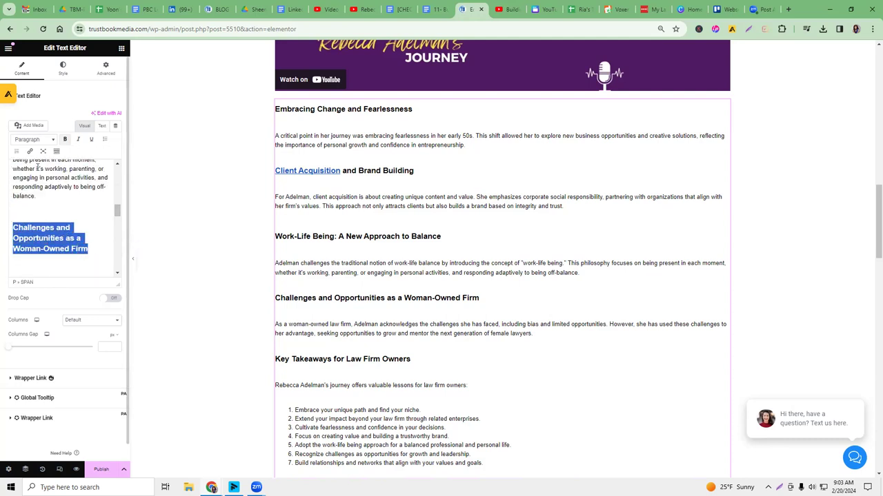
left_click(53, 142)
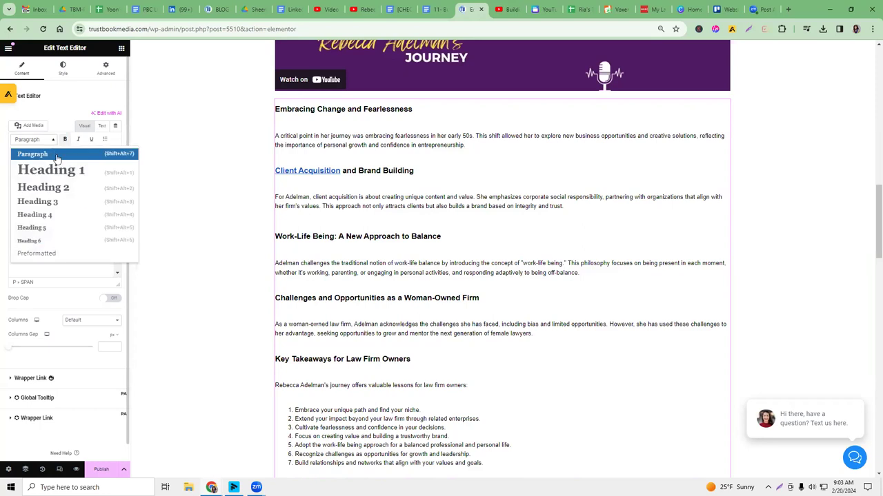
left_click(58, 200)
left_click(80, 200)
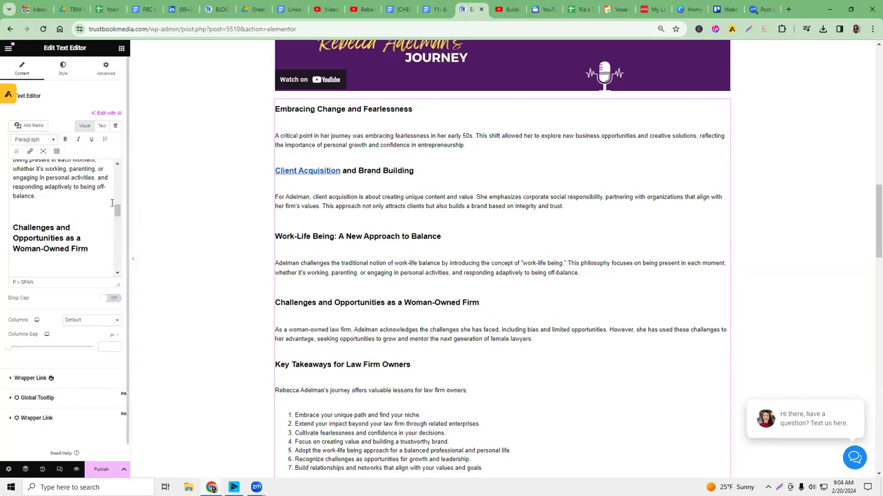
left_click_drag(117, 211, 117, 231)
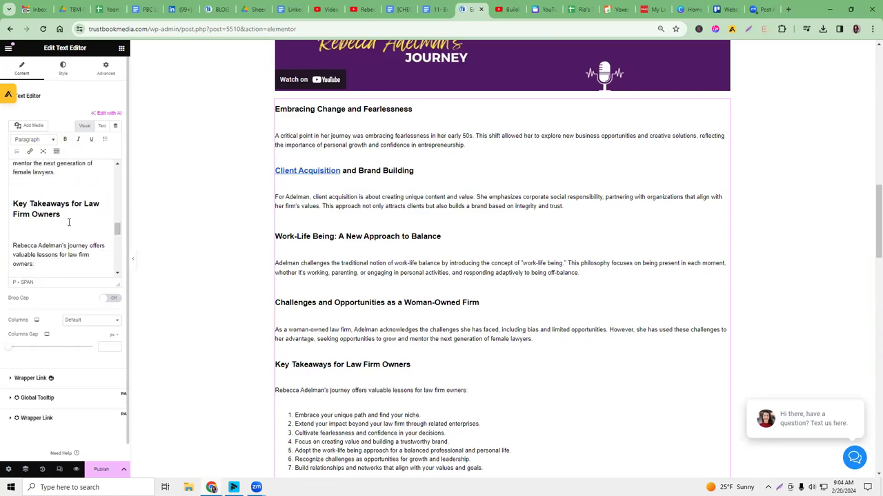
Make the Key Takeaways for Law Firm Owners heading a Heading 3 too
triple_click(33, 209)
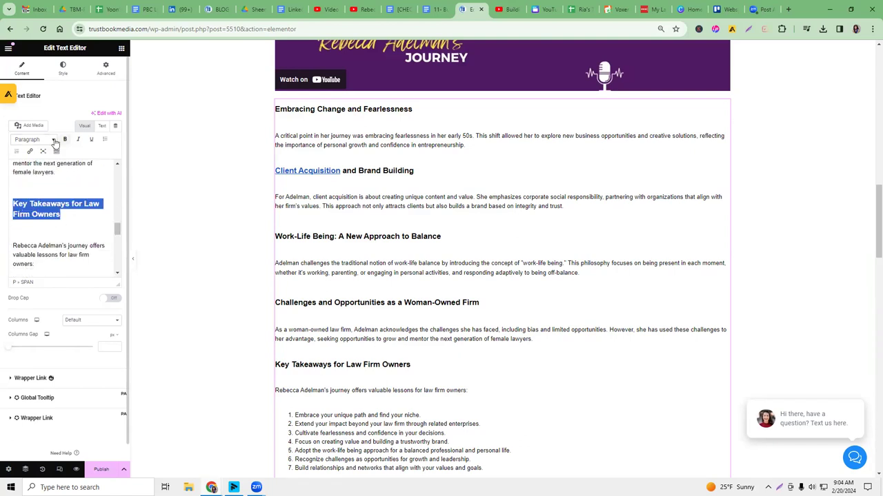
left_click(55, 142)
left_click(55, 202)
left_click(63, 250)
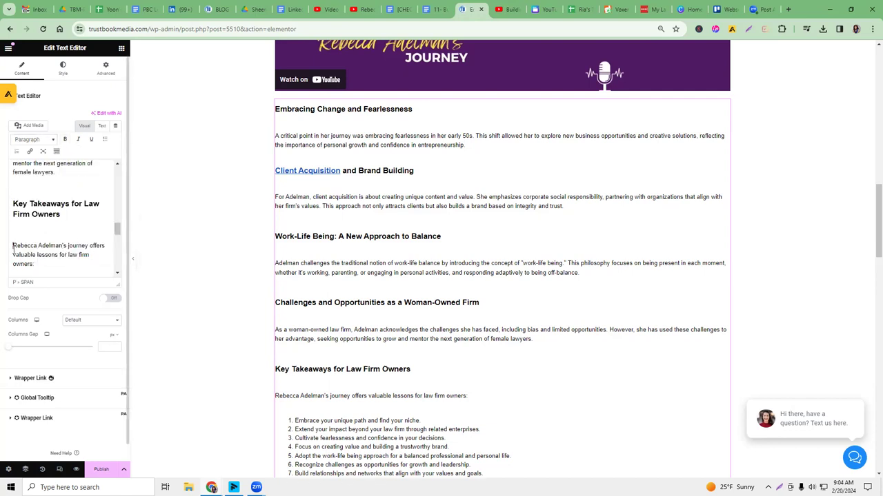
Remove the stray blank lines under Key Takeaways and above the numbered list
key("BackSpace")
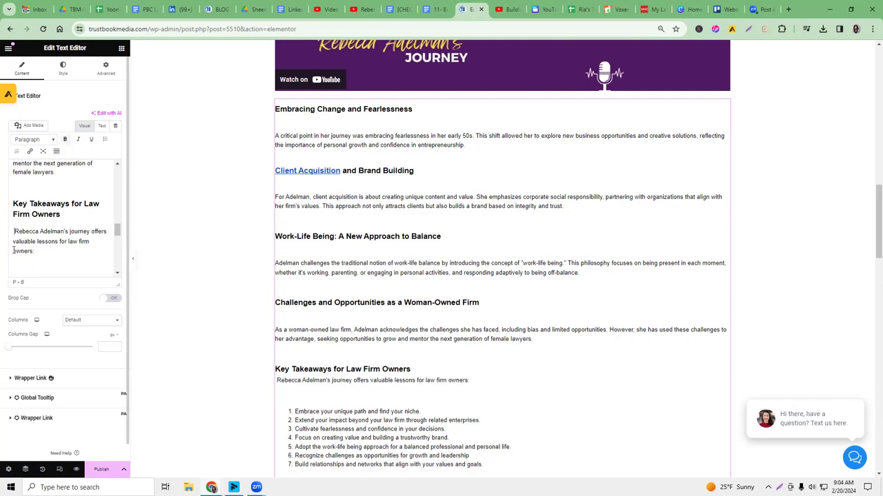
key("Delete")
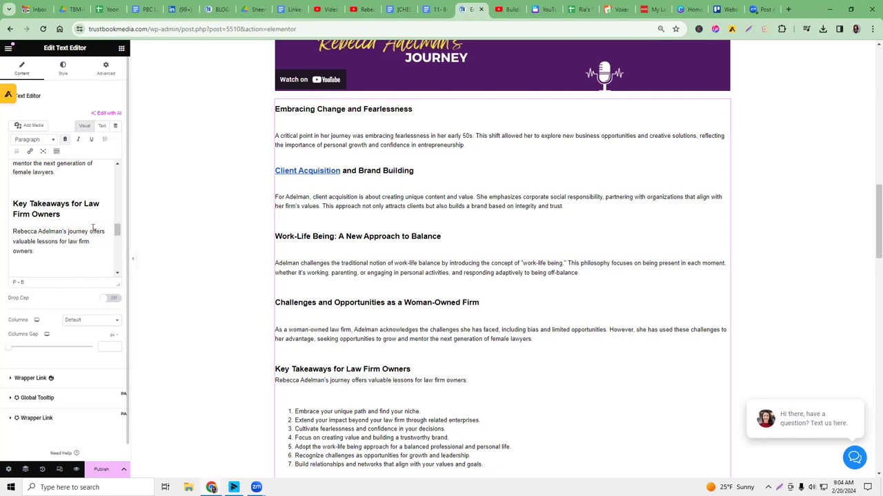
left_click_drag(116, 235, 116, 244)
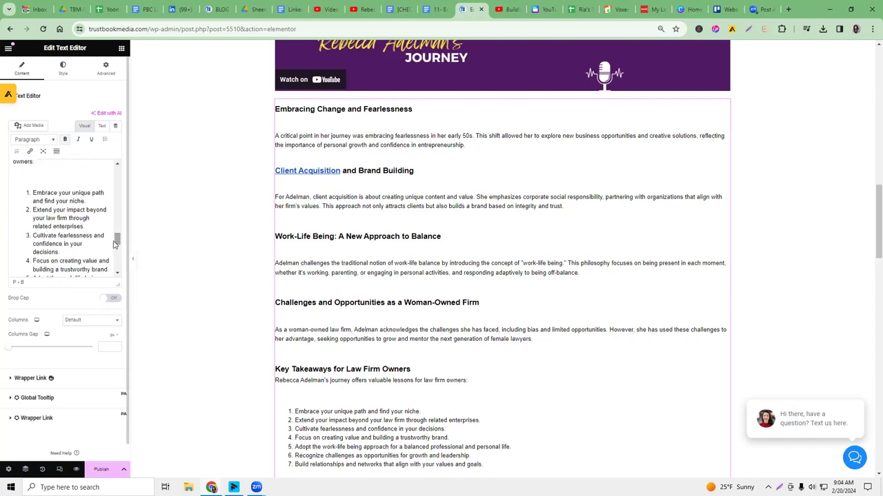
left_click(59, 175)
key("Delete")
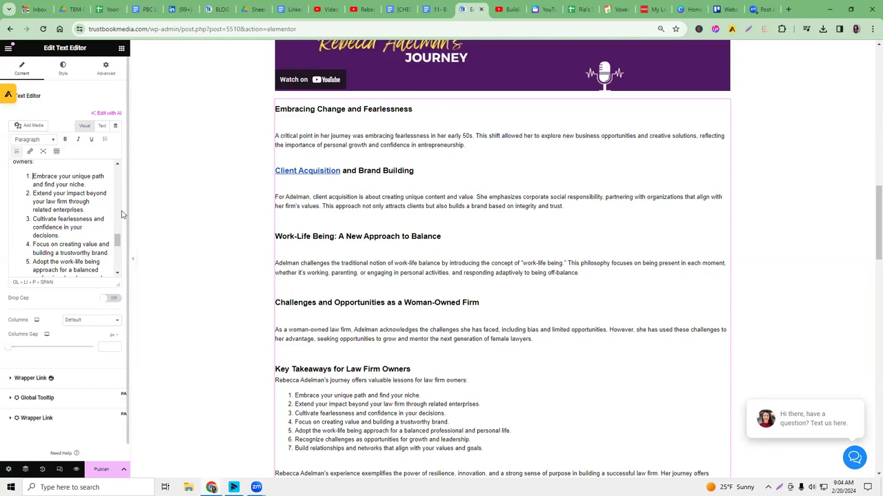
left_click_drag(117, 245, 116, 269)
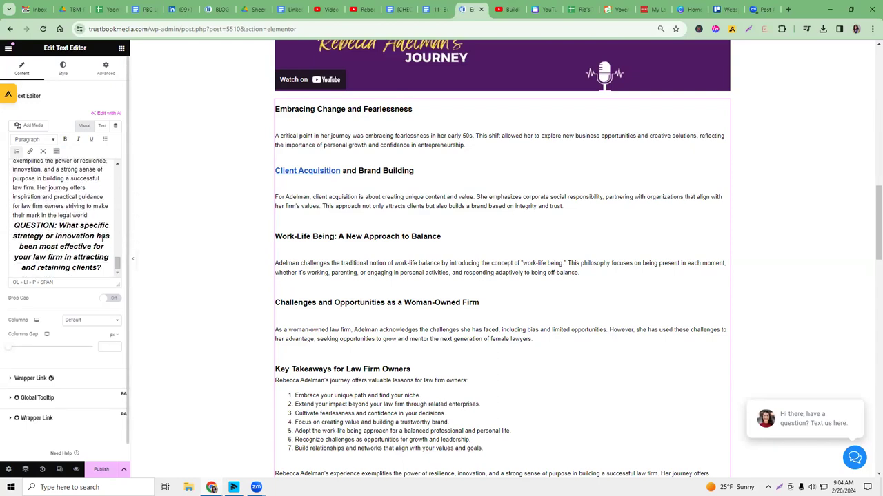
Add an empty line after 'legal world.' so it sits apart from the QUESTION line
left_click_drag(872, 230, 869, 260)
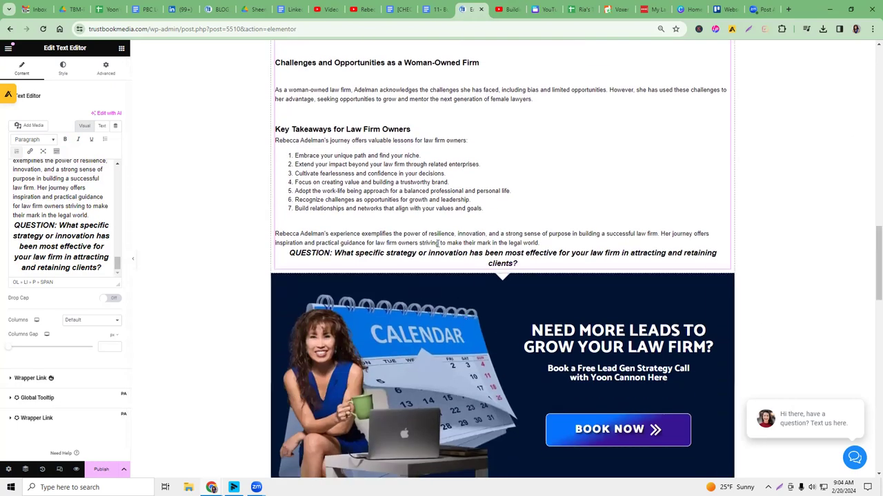
left_click(92, 215)
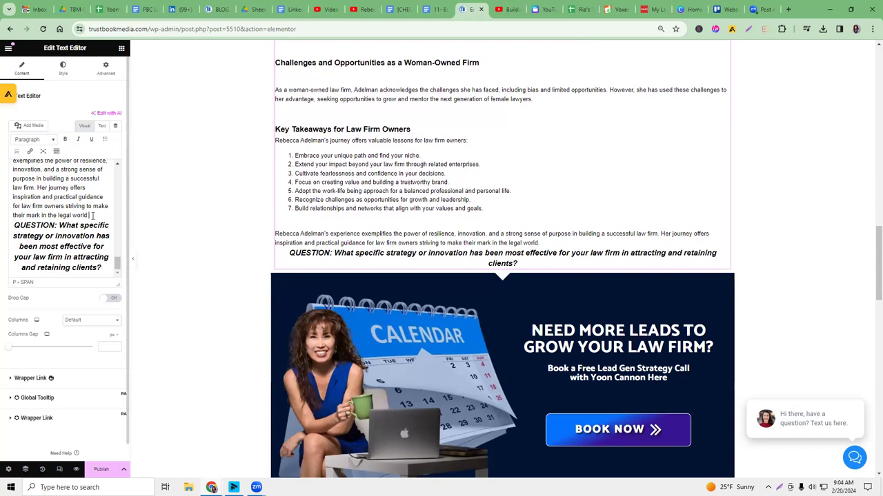
key("Return")
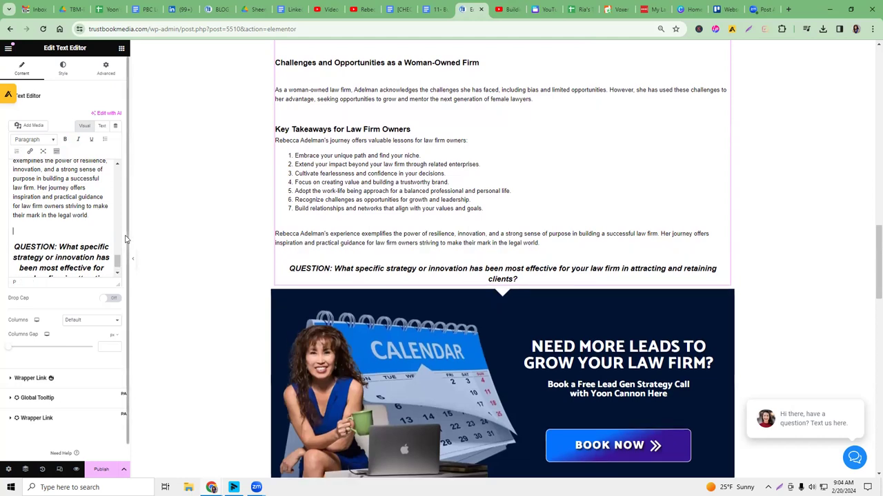
left_click_drag(117, 259, 119, 269)
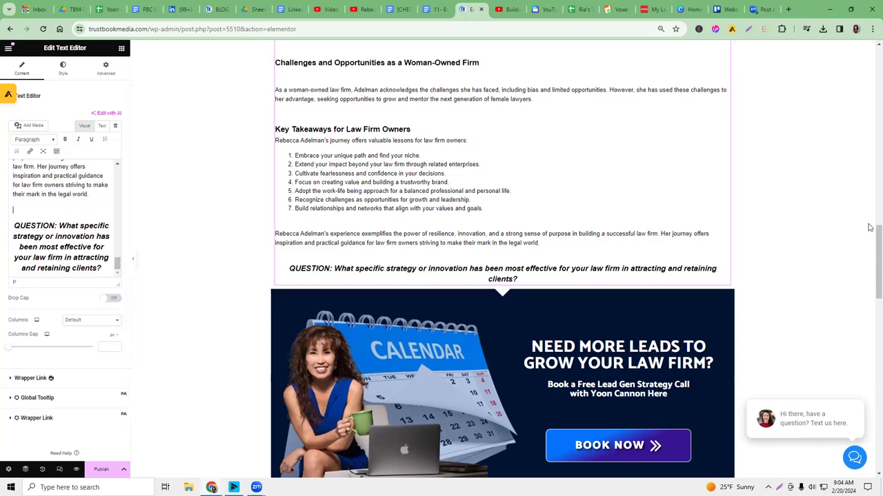
scroll(869, 270, "up", 5)
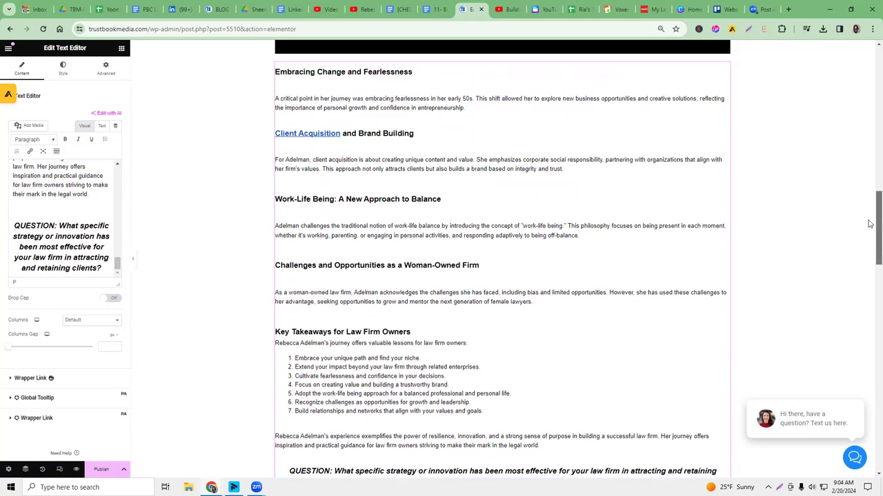
scroll(867, 218, "down", 1)
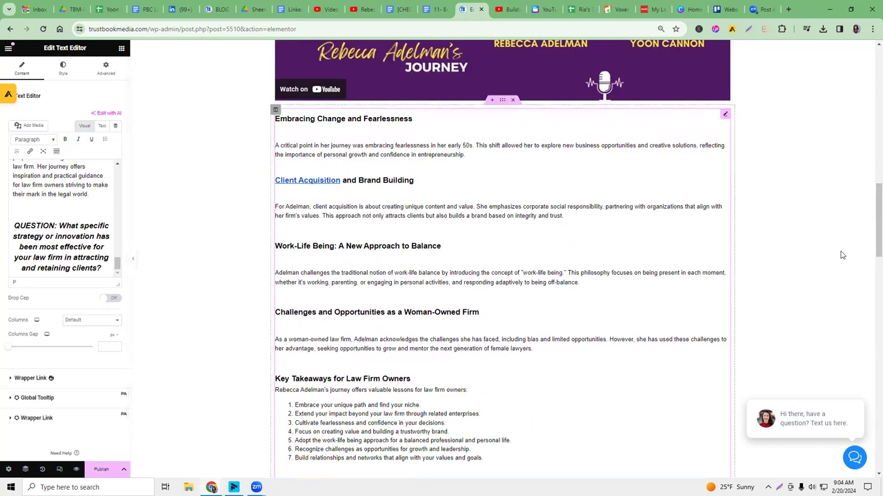
left_click_drag(873, 248, 849, 84)
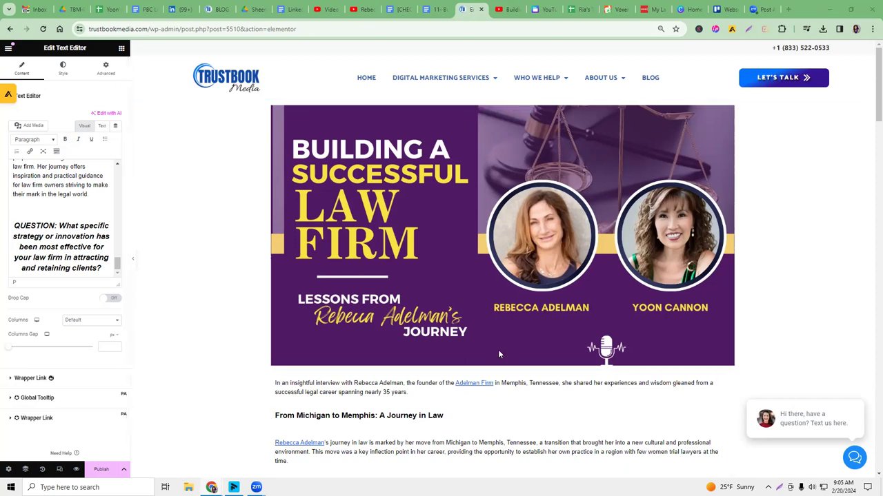
Publish the post, then switch to the '11- Building a Successful Law Firm' Google Docs draft
scroll(498, 350, "down", 15)
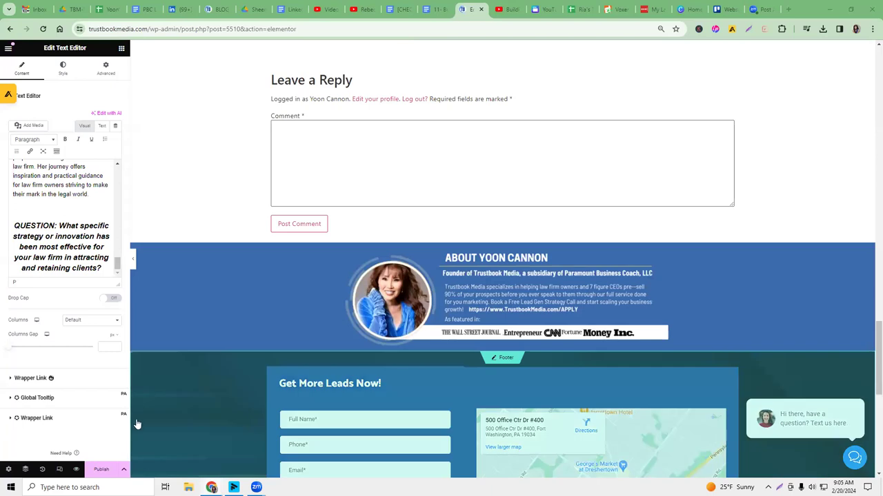
left_click(97, 475)
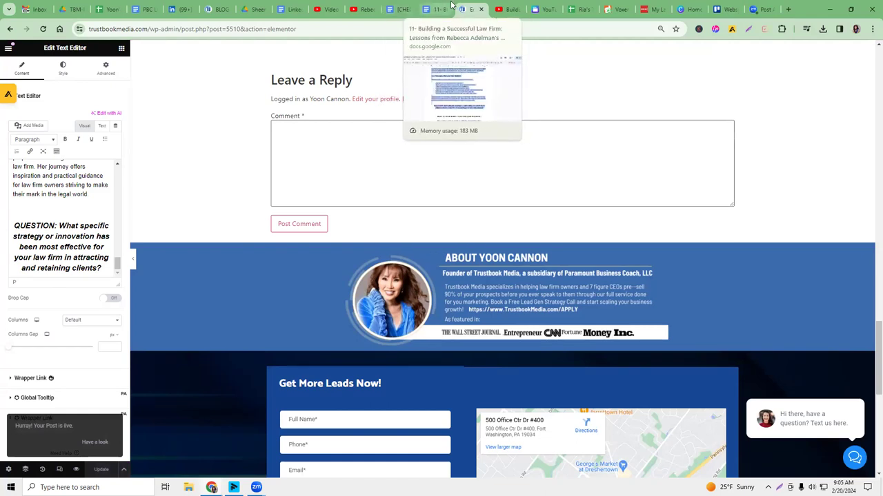
left_click(438, 12)
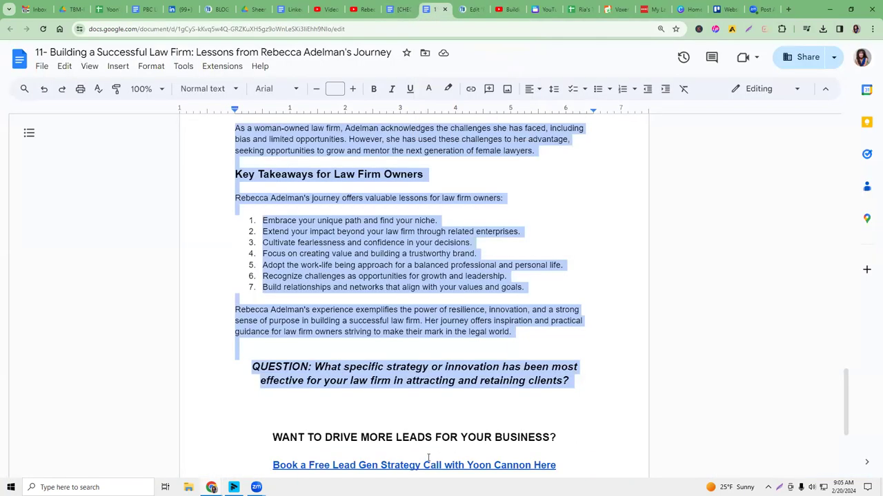
Deselect and scroll to the top of the Google Docs draft, then return to the Elementor editor
left_click(400, 366)
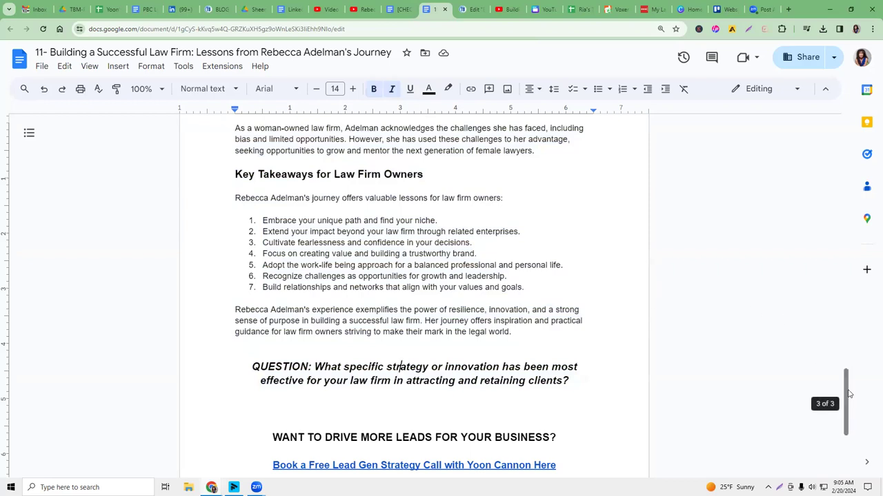
scroll(841, 333, "up", 3)
scroll(841, 333, "up", 15)
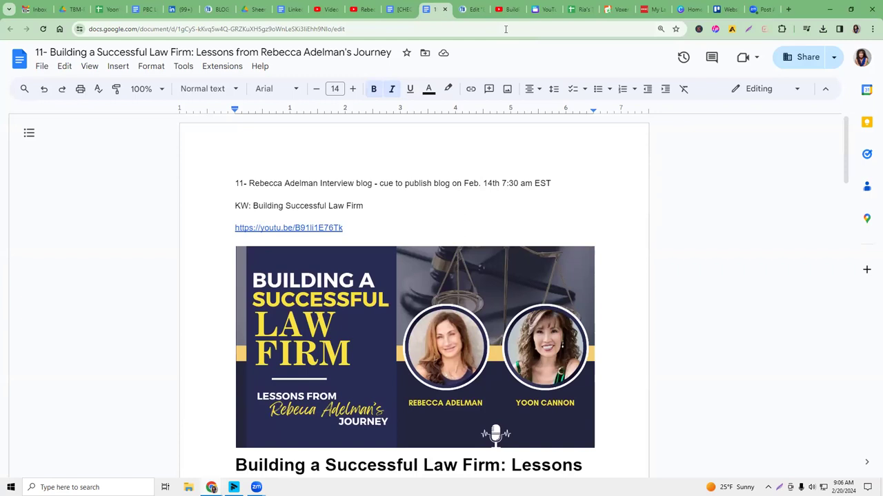
left_click(473, 9)
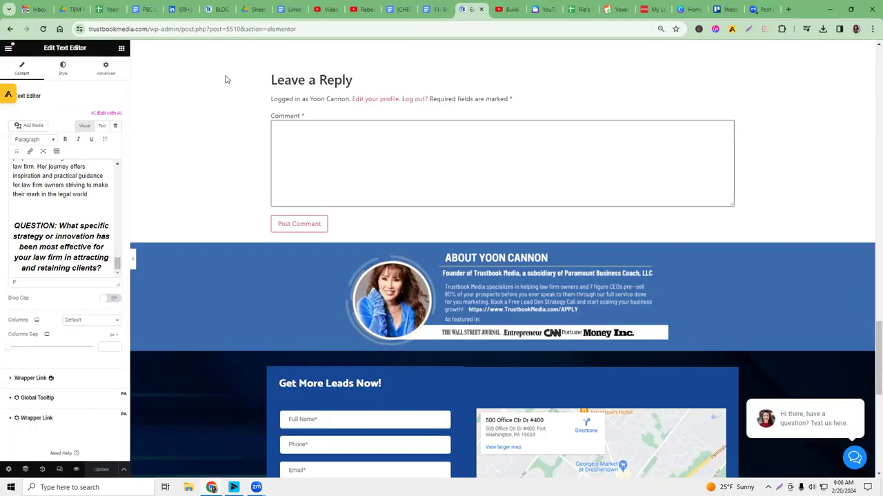
Open Elementor's hamburger menu to reach the option for viewing the page live
left_click(9, 49)
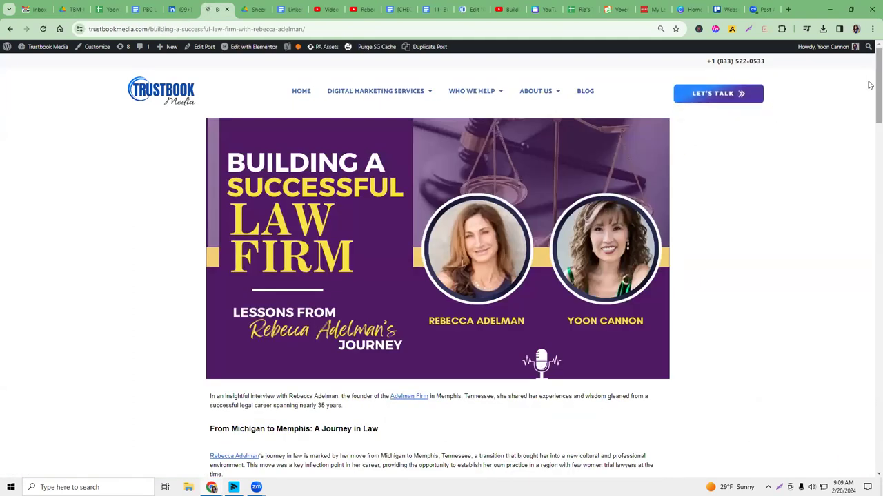
Scroll through the live post's banner, interview video and Key Takeaways, then select its URL
scroll(870, 120, "down", 3)
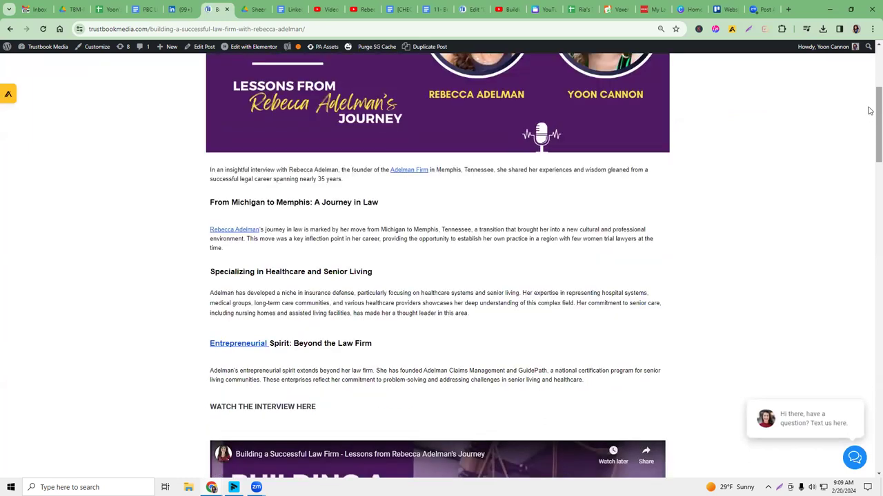
scroll(870, 123, "down", 1)
scroll(870, 125, "down", 6)
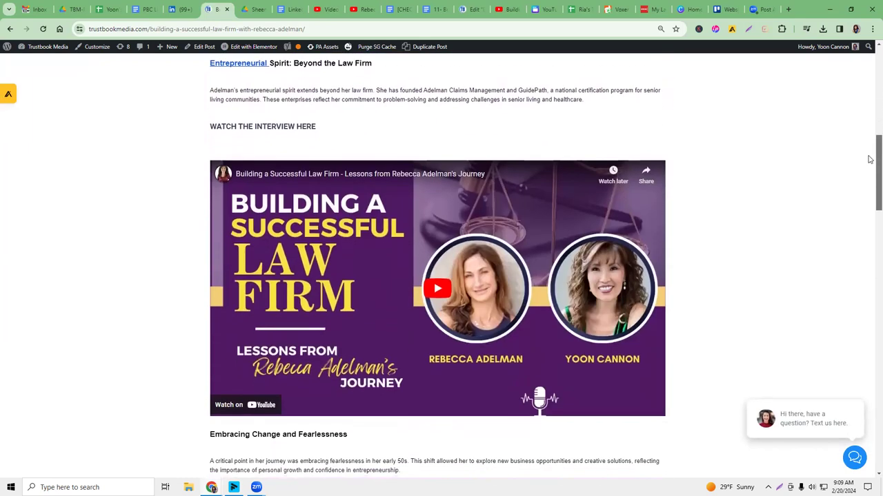
scroll(869, 211, "down", 4)
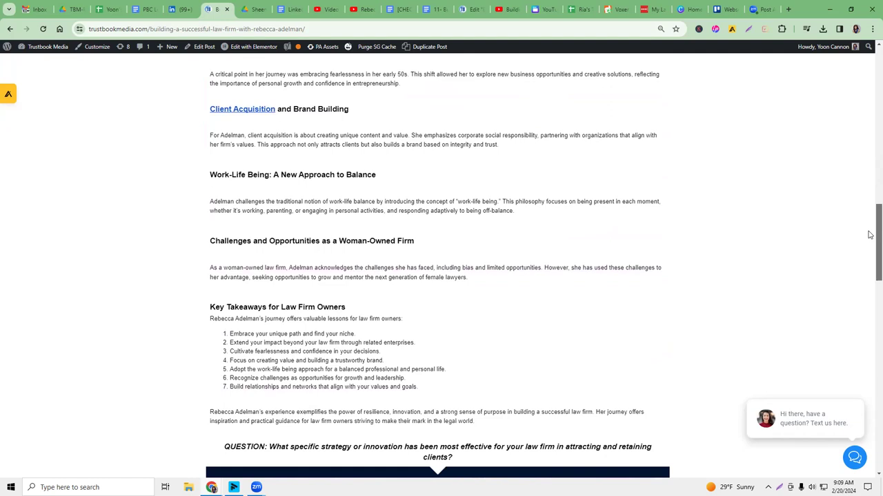
scroll(871, 273, "down", 1)
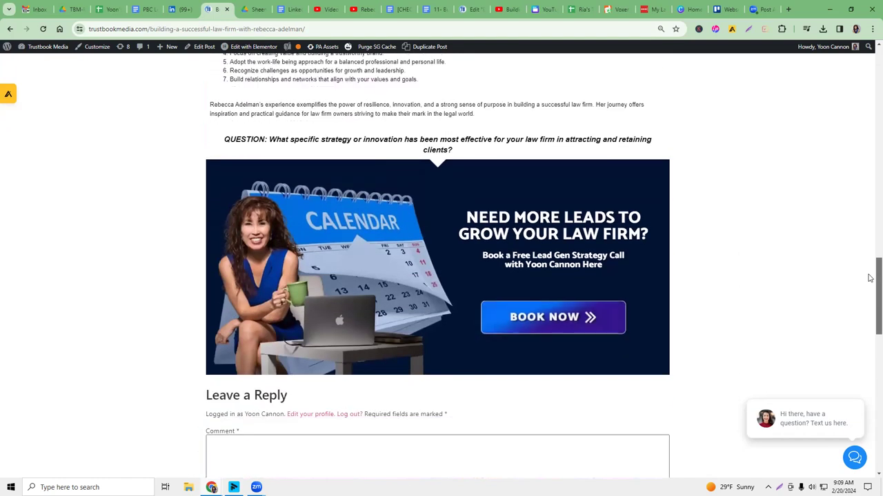
scroll(866, 179, "up", 15)
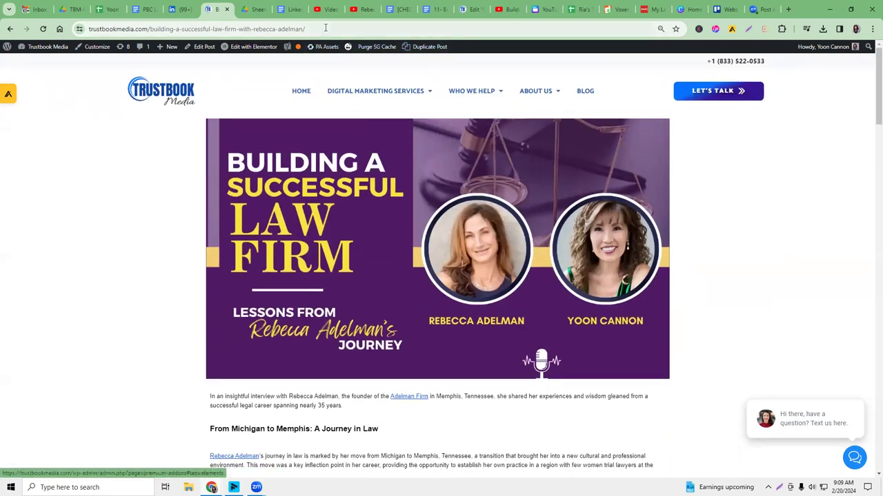
left_click(324, 27)
key("ctrl+c")
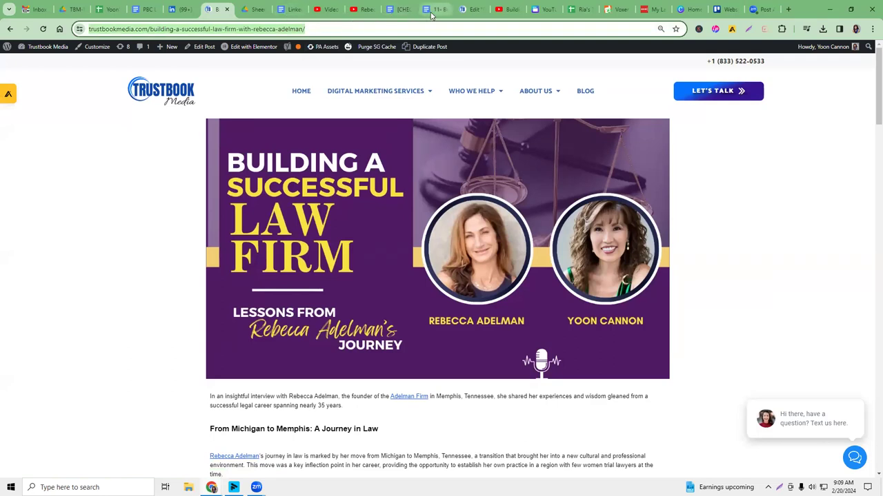
Bring up the PBC LinkedIn Content to Post Master List beside the checklist document
left_click(403, 15)
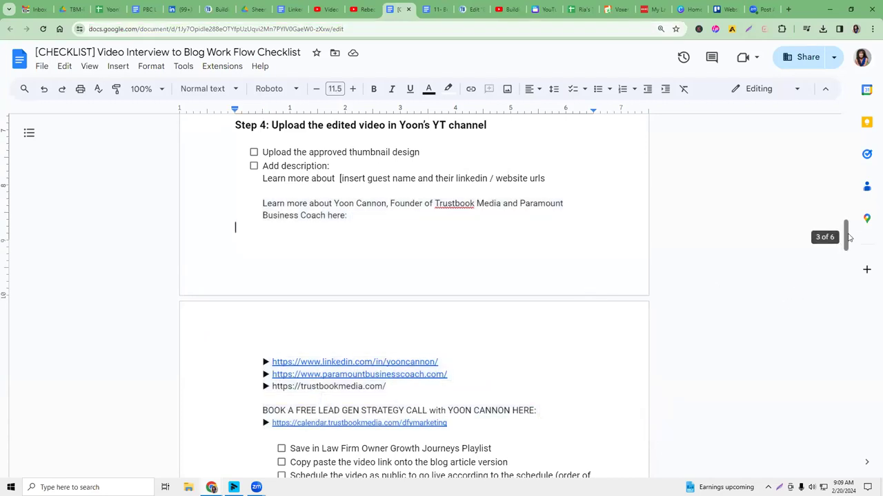
scroll(853, 254, "down", 5)
scroll(853, 254, "up", 2)
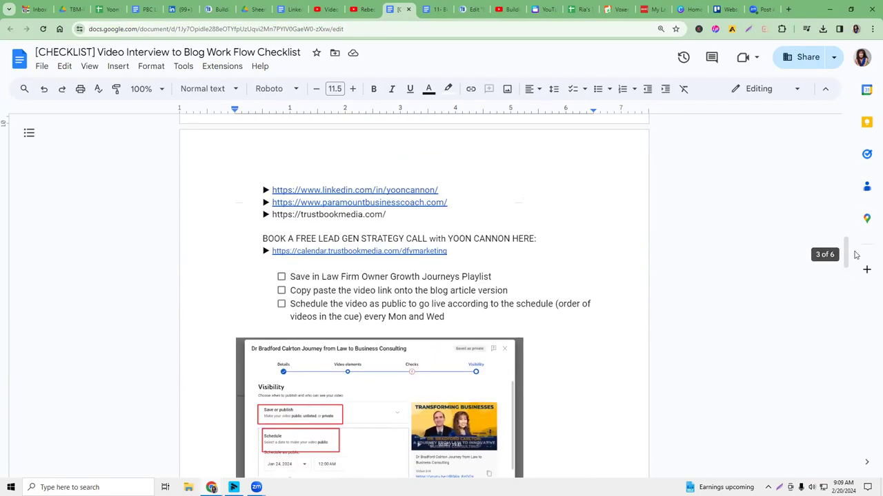
left_click(288, 10)
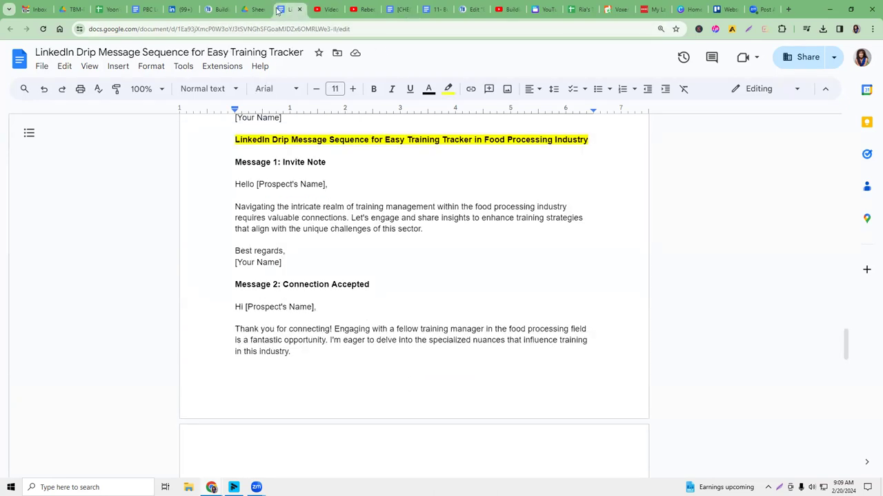
left_click(142, 10)
left_click_drag(144, 9, 398, 7)
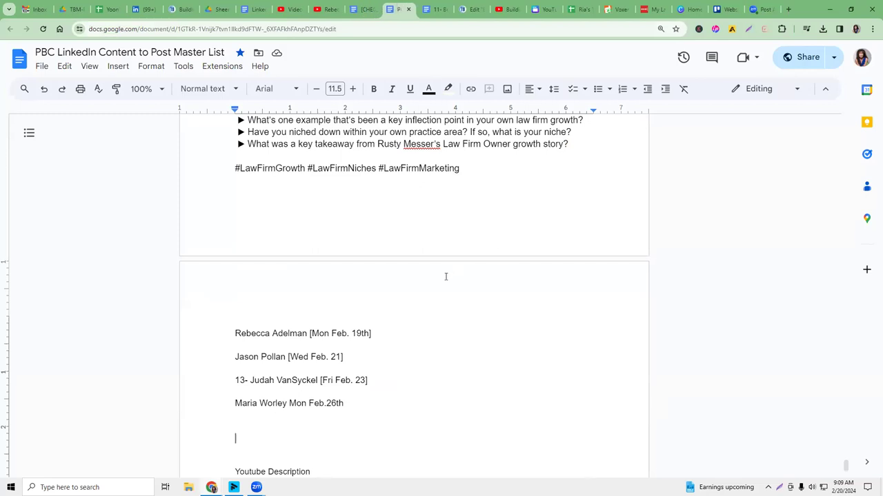
Paste the live post's trustbookmedia.com link on a new line under the Mon Feb. 19th entry
left_click(391, 335)
key("Return")
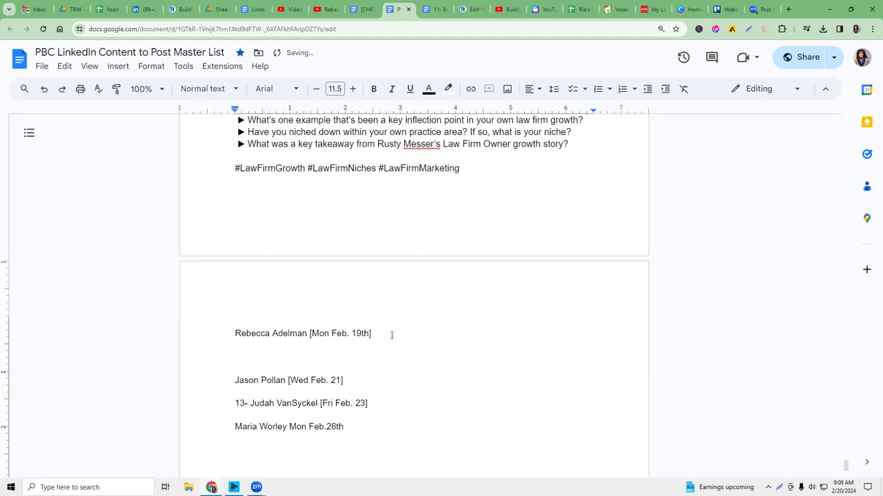
key("ctrl+v")
key("Return")
key("Return")
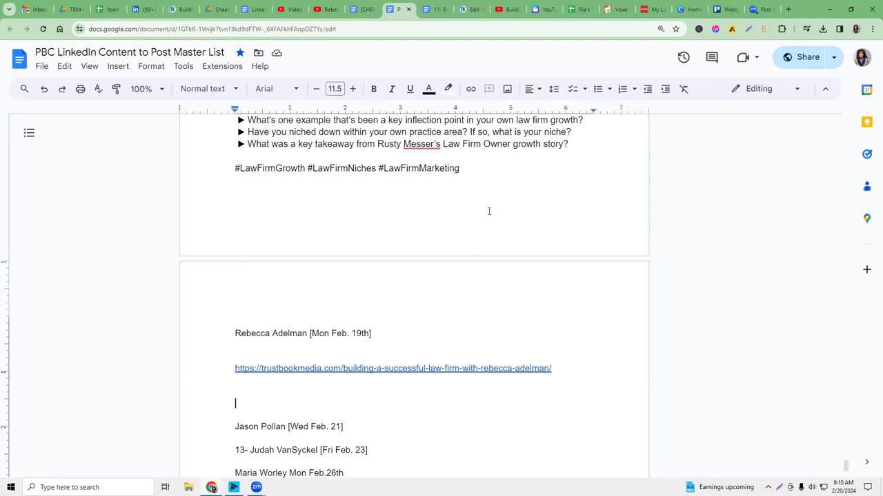
scroll(800, 296, "down", 2)
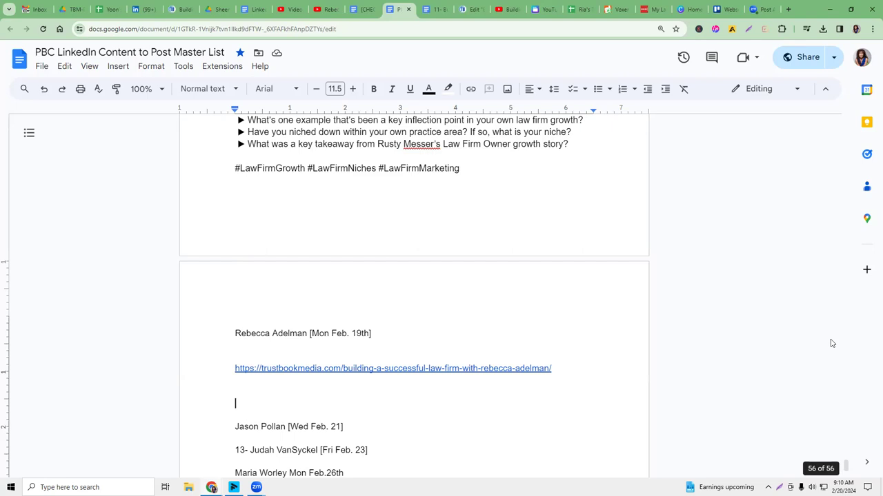